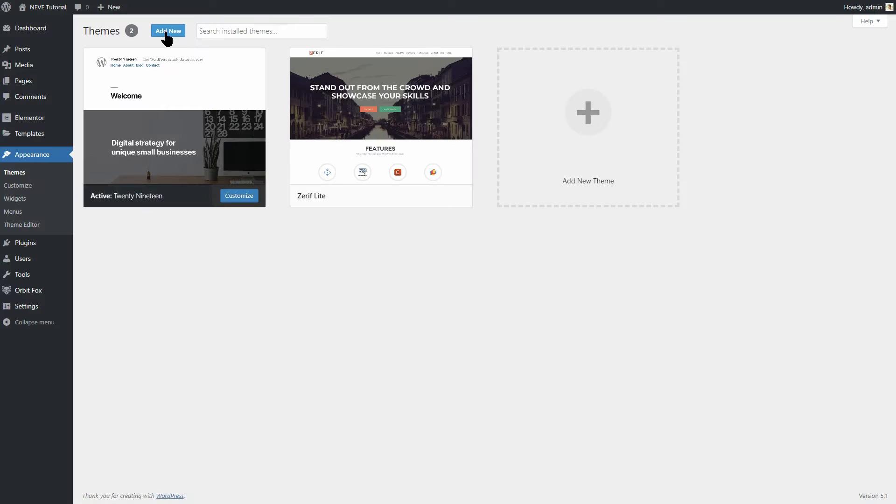
- Begin a theme upload, then browse Neve's starter sites library
left_click(166, 31)
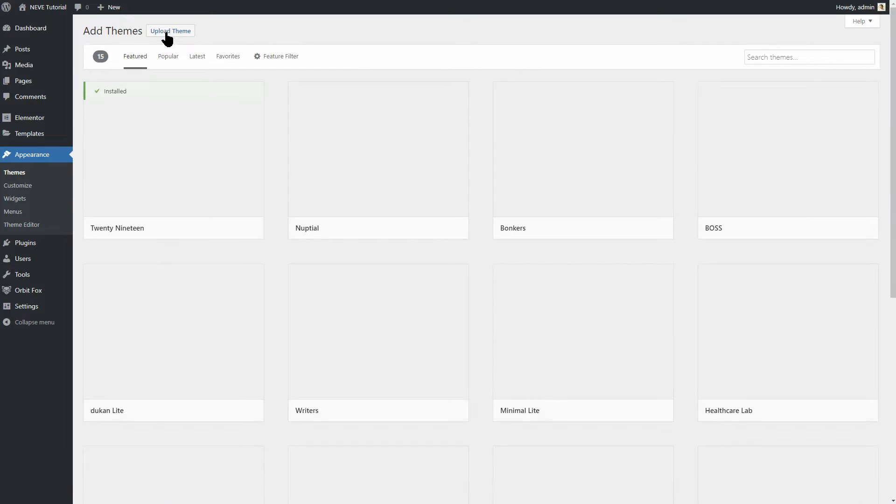
left_click(177, 32)
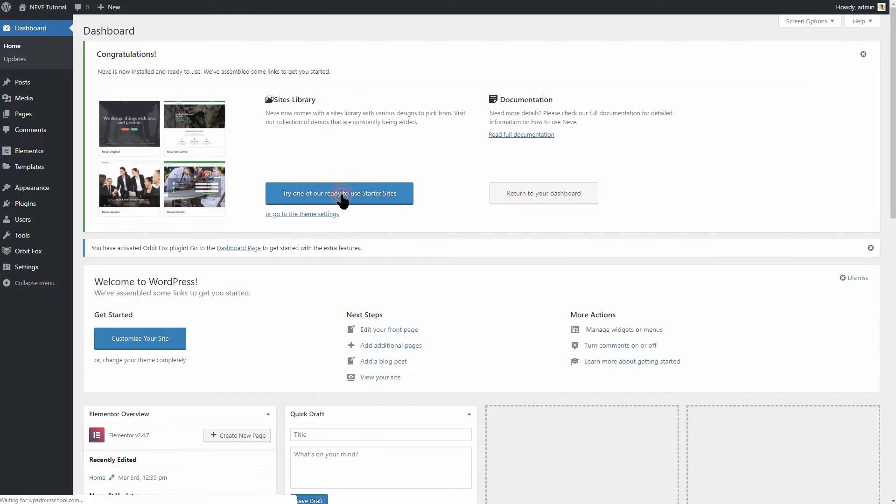
left_click(340, 196)
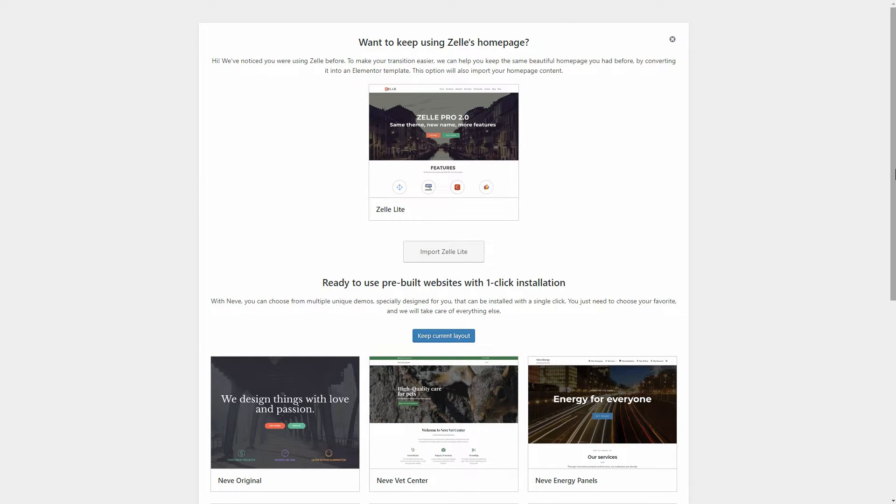
left_click_drag(894, 169, 895, 348)
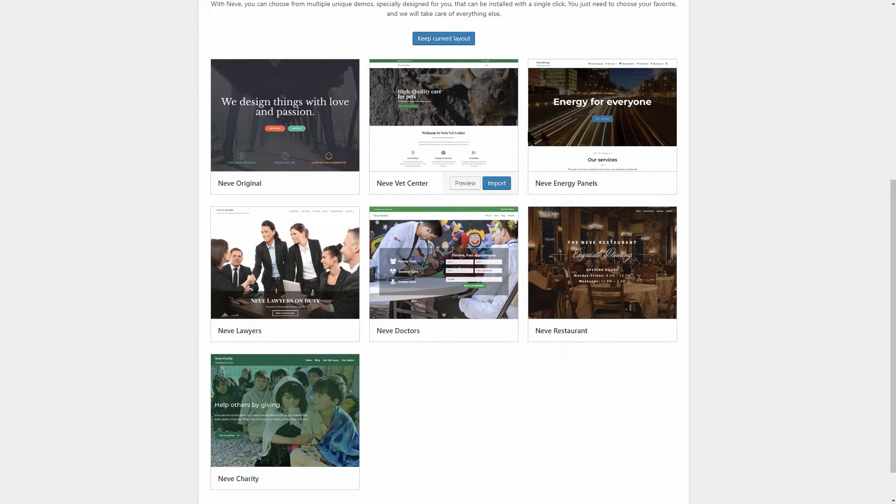
mouse_move(616, 144)
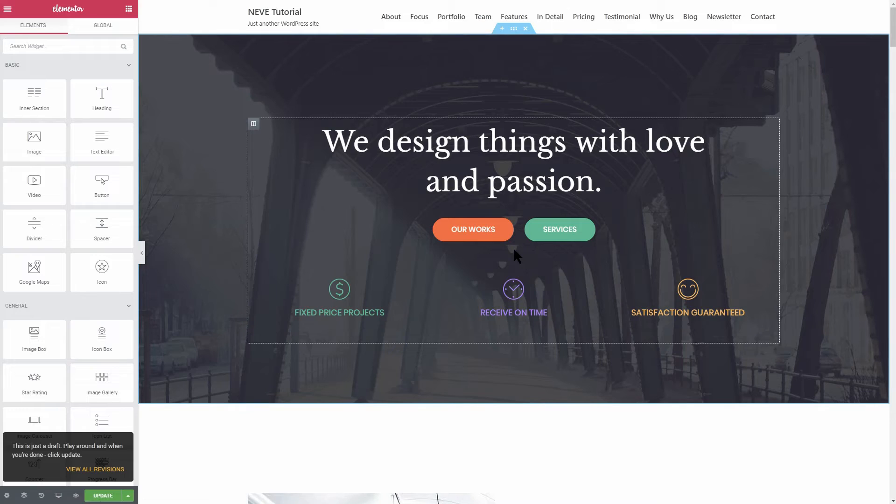
- Review the hero heading's word 'passion', the SERVICES and OUR WORKS buttons, and both feature boxes
left_click(498, 179)
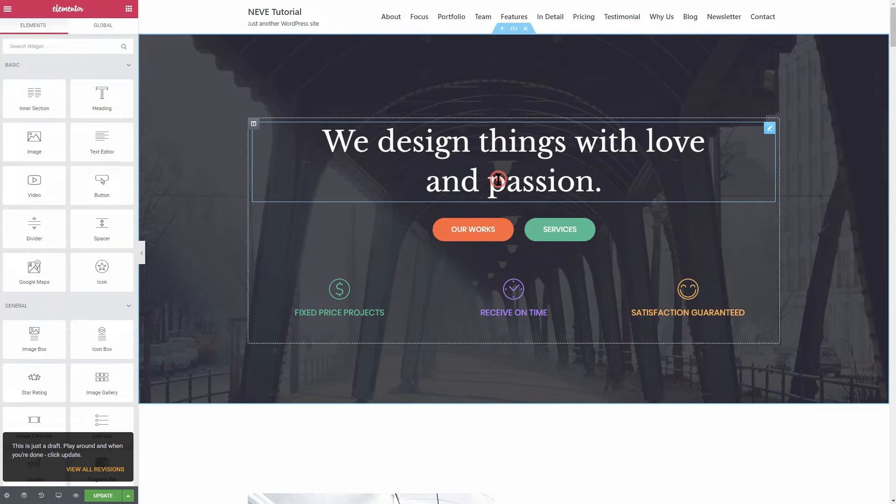
left_click_drag(488, 182, 587, 184)
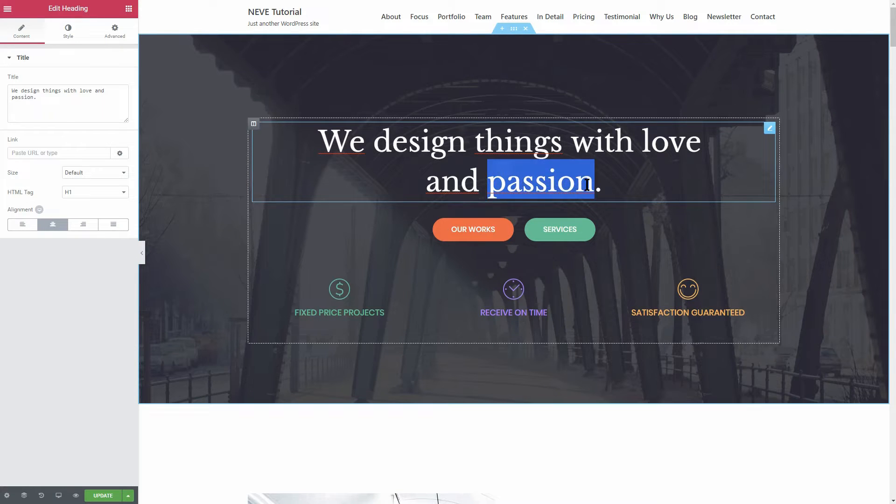
left_click(637, 236)
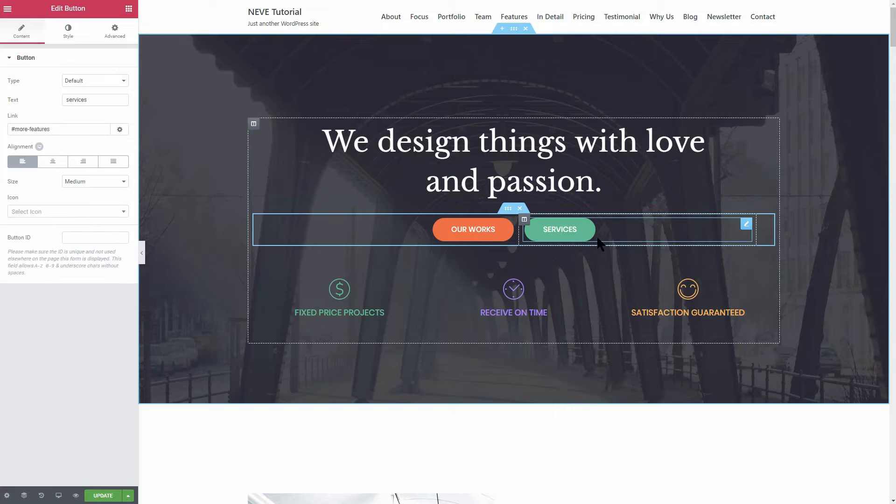
left_click(397, 226)
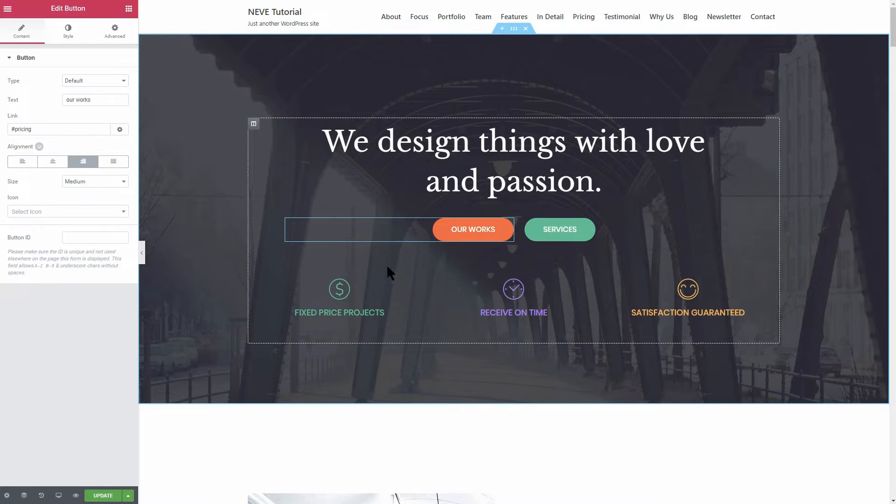
left_click(377, 293)
left_click(559, 300)
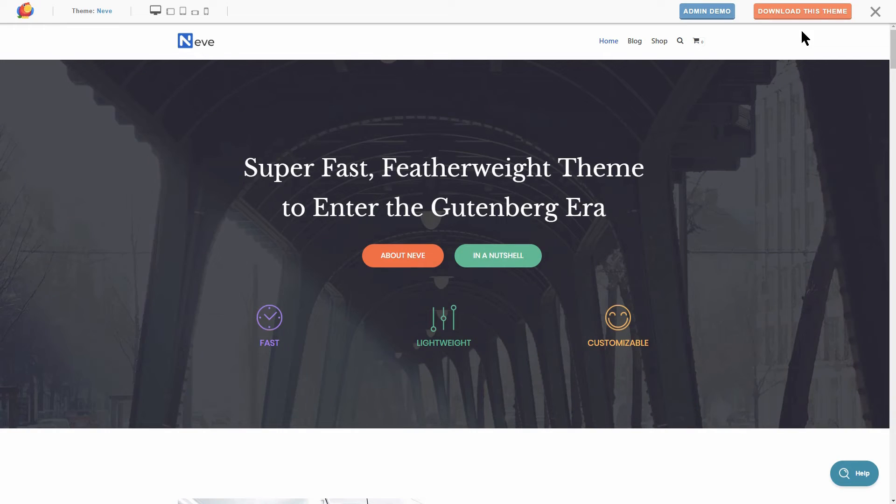
- Download the free Neve theme with an e-mail address as neve.zip into NEVE, then enter the login password
left_click(804, 15)
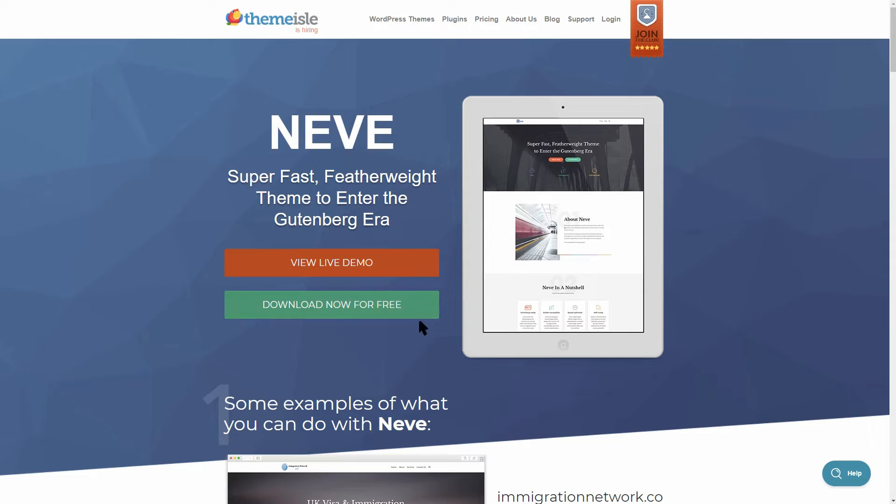
left_click(357, 303)
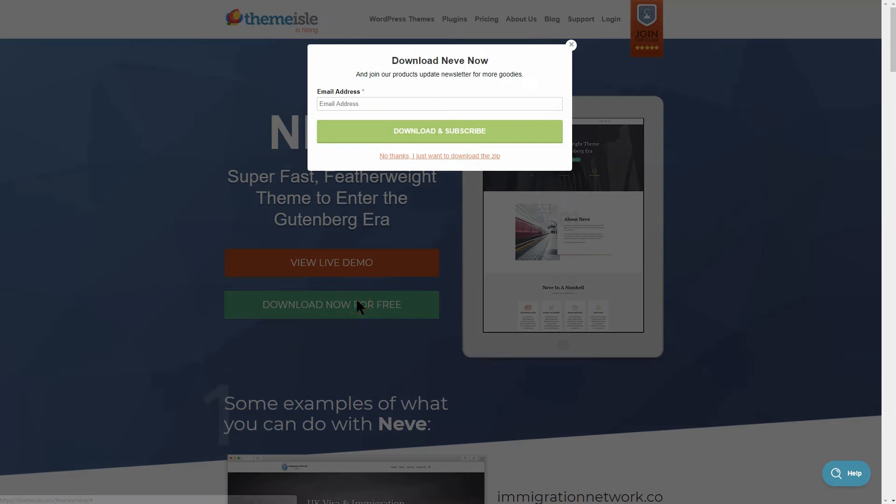
left_click(357, 104)
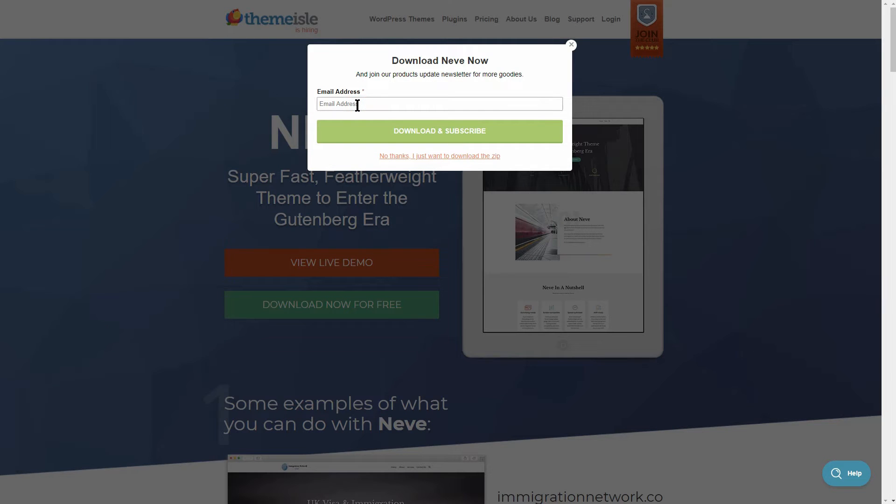
left_click(428, 139)
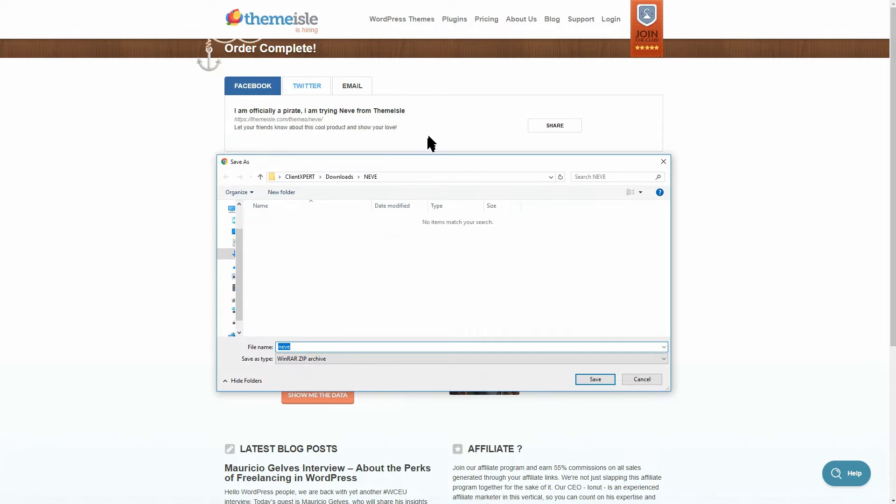
left_click(584, 375)
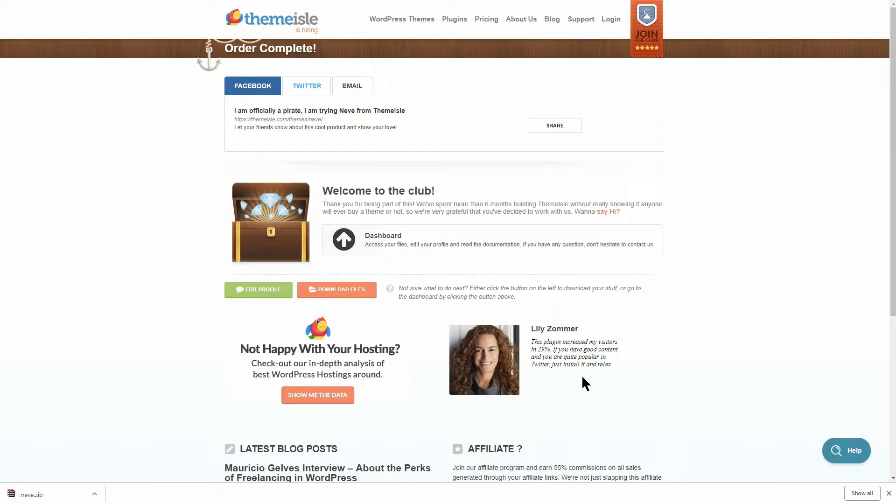
left_click(354, 287)
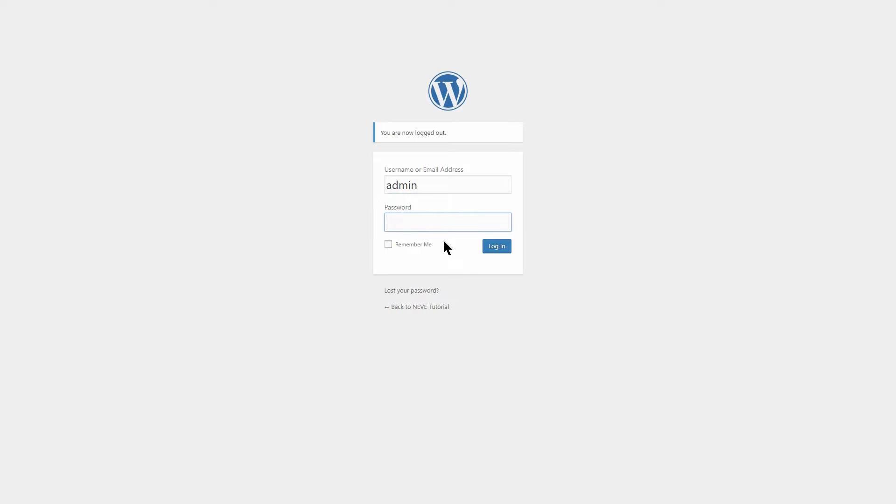
type("******")
- Log in, upload neve.zip through Add New Theme, install it and activate Neve
left_click(491, 246)
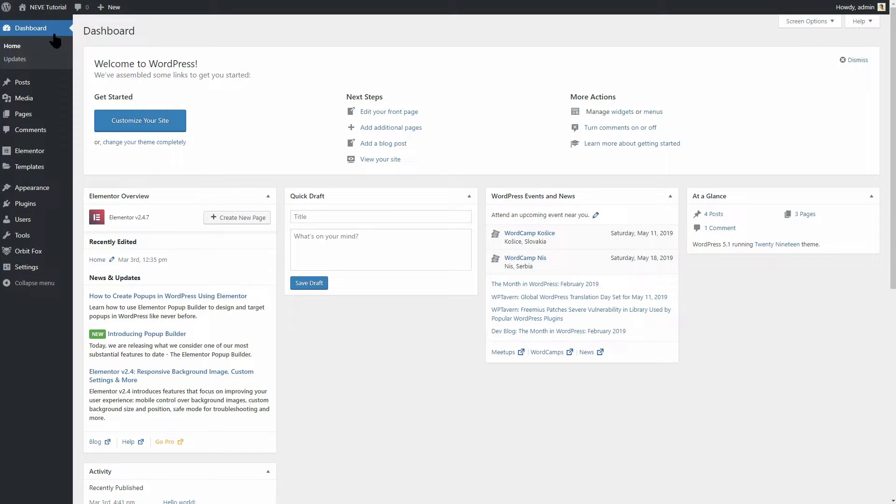
mouse_move(53, 189)
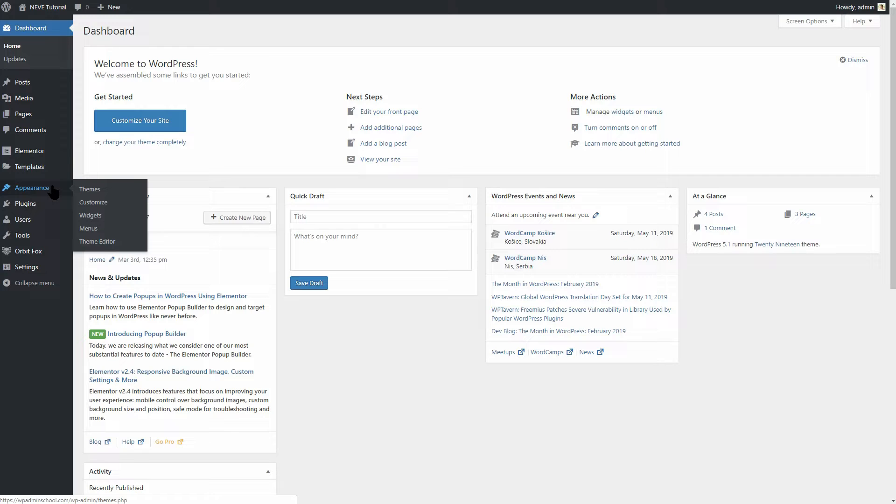
left_click(85, 189)
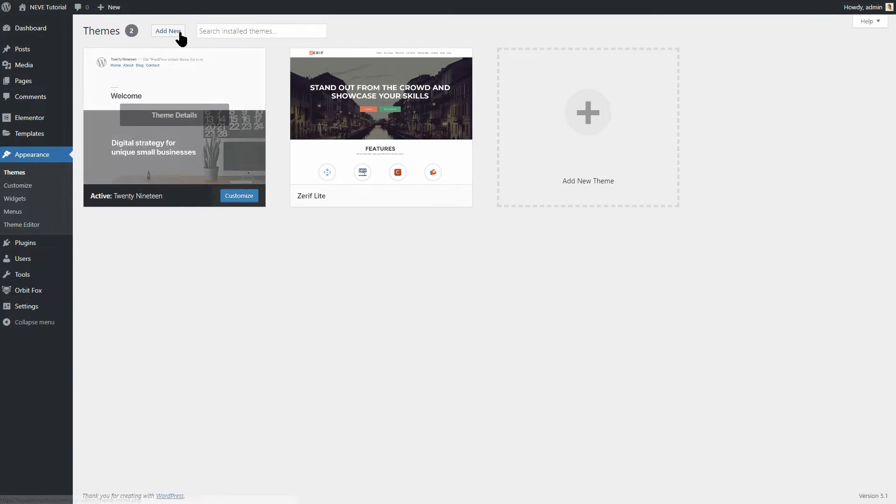
left_click(180, 33)
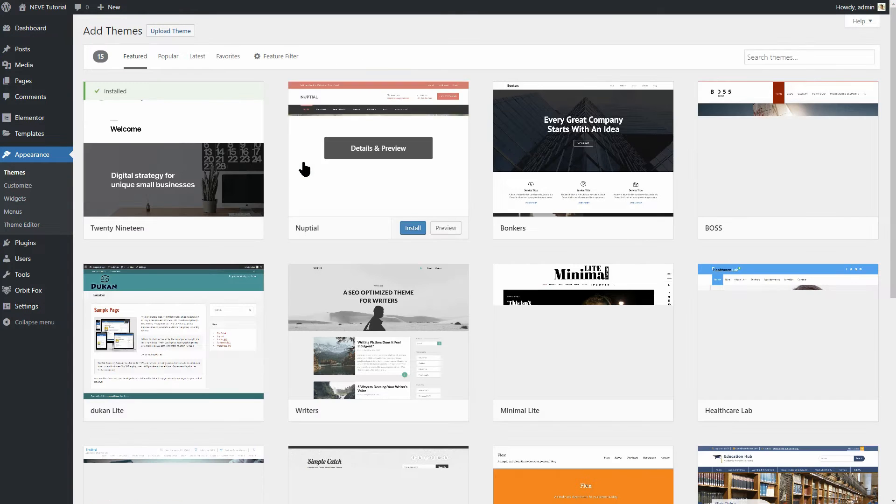
left_click(174, 32)
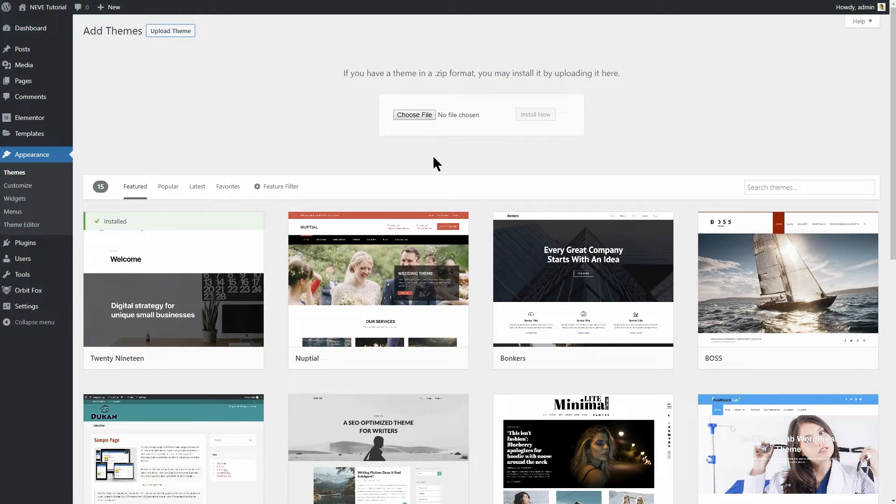
left_click(422, 115)
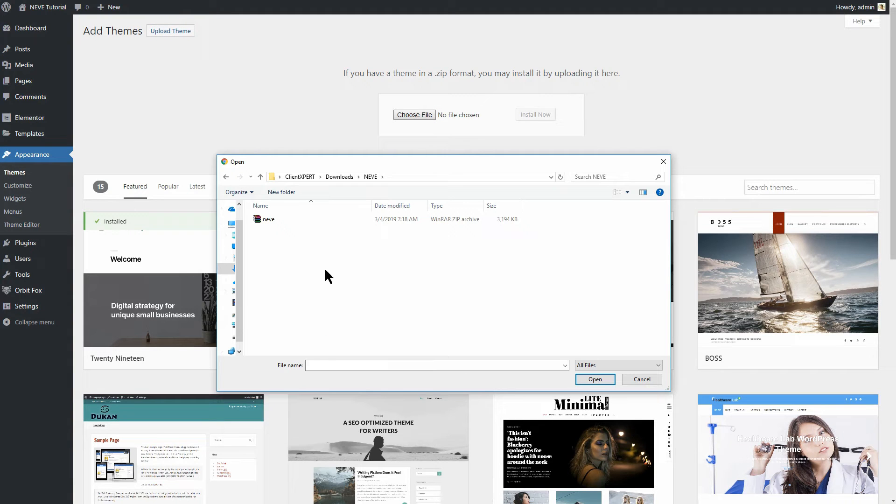
left_click(279, 220)
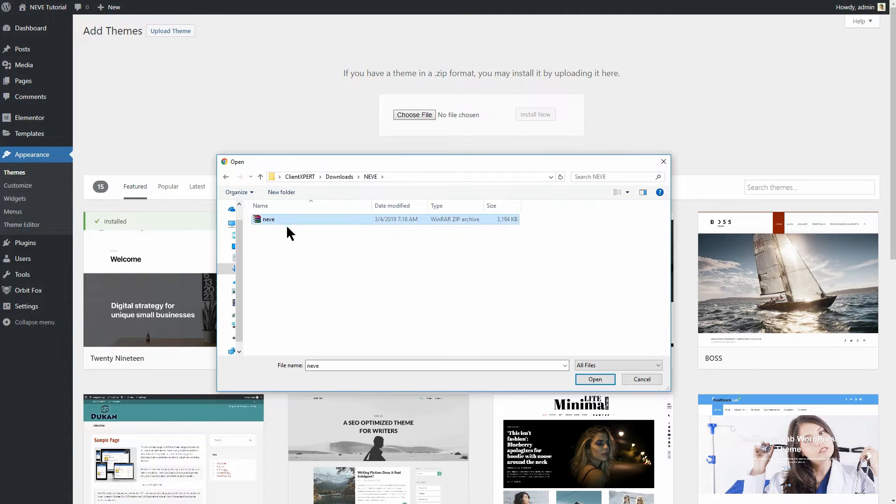
left_click(589, 379)
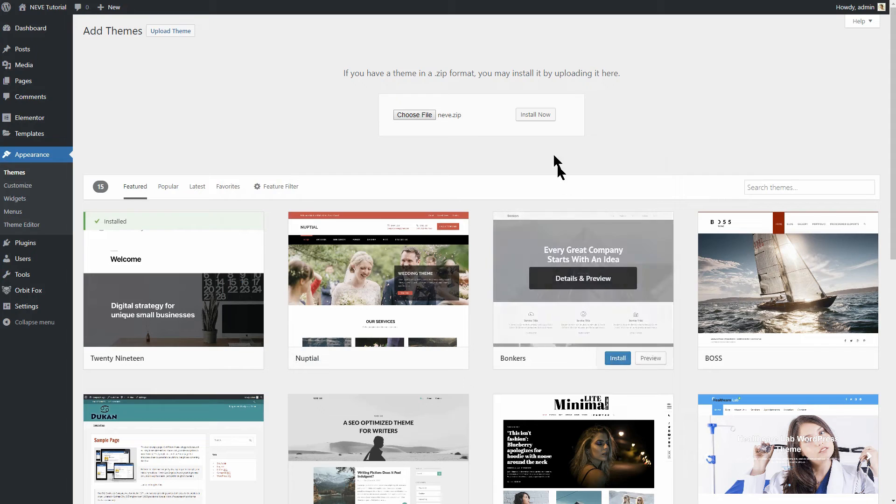
left_click(537, 115)
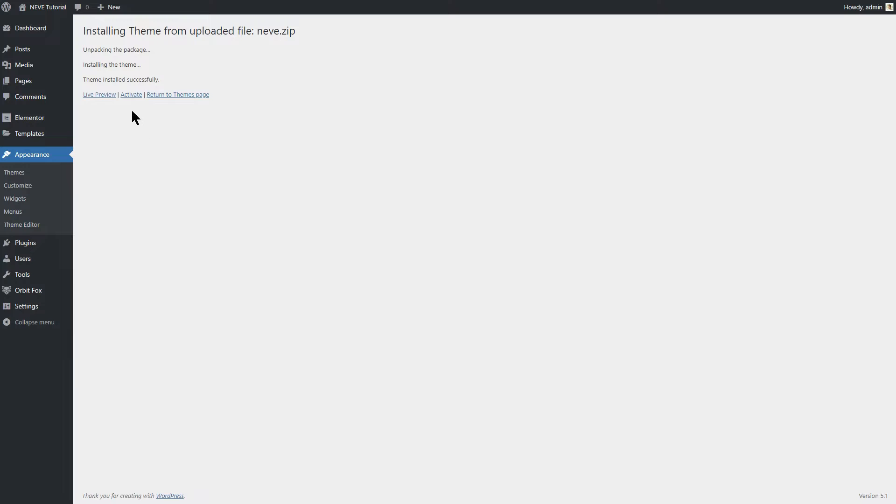
left_click(131, 95)
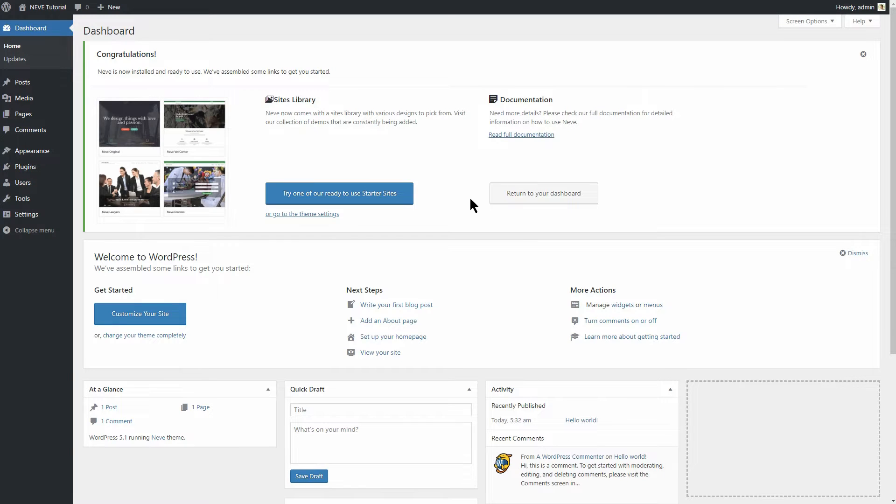
- View the NEVE Tutorial site's public front end
mouse_move(40, 6)
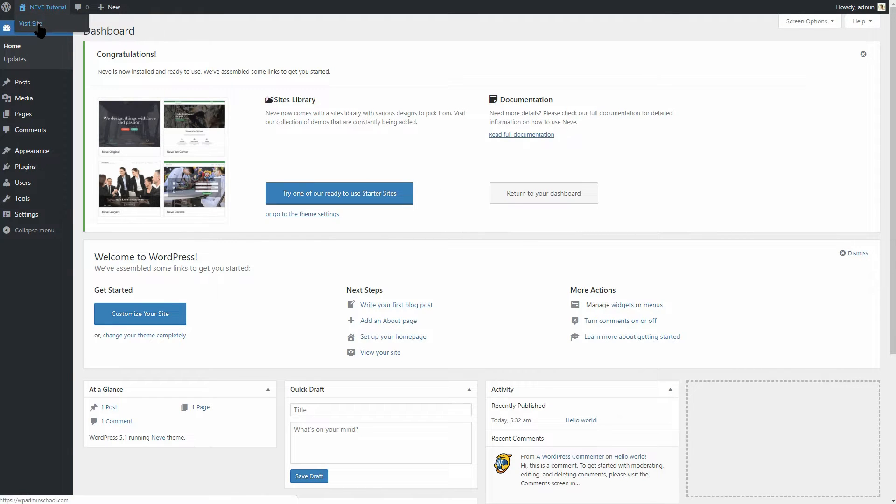
left_click(35, 23)
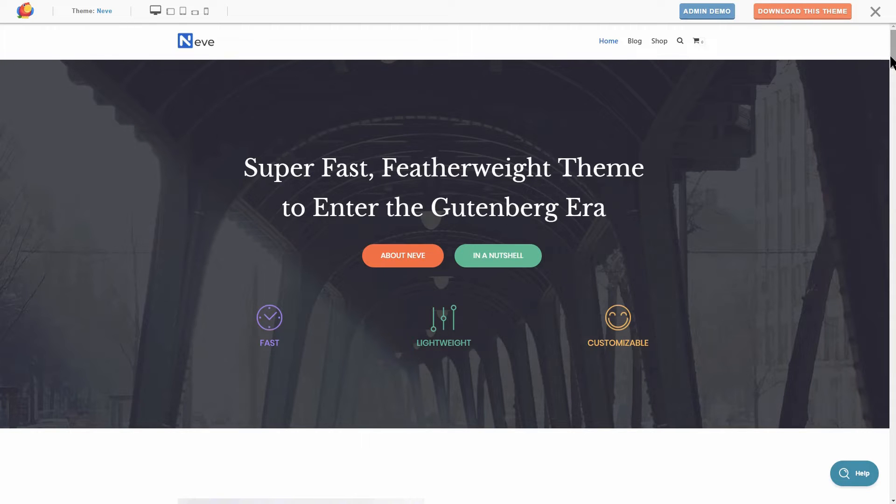
left_click_drag(892, 56, 892, 171)
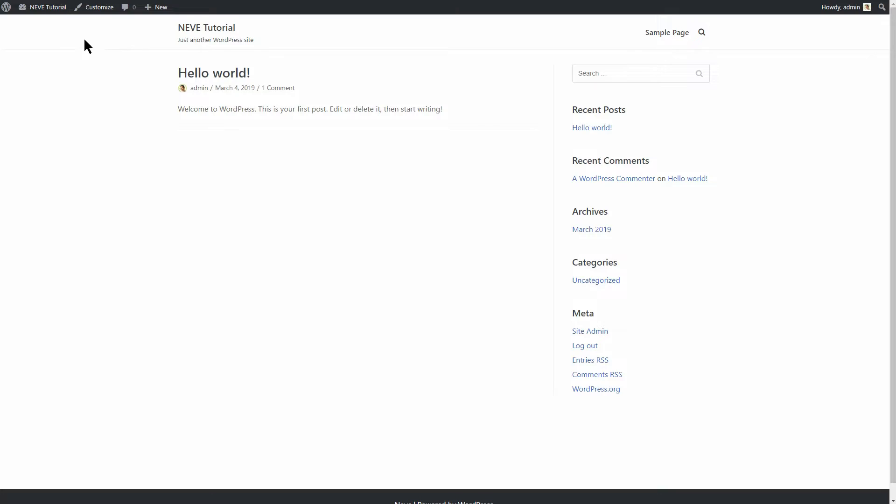
- Return to the admin Dashboard, briefly opening and closing the Customizer
mouse_move(47, 7)
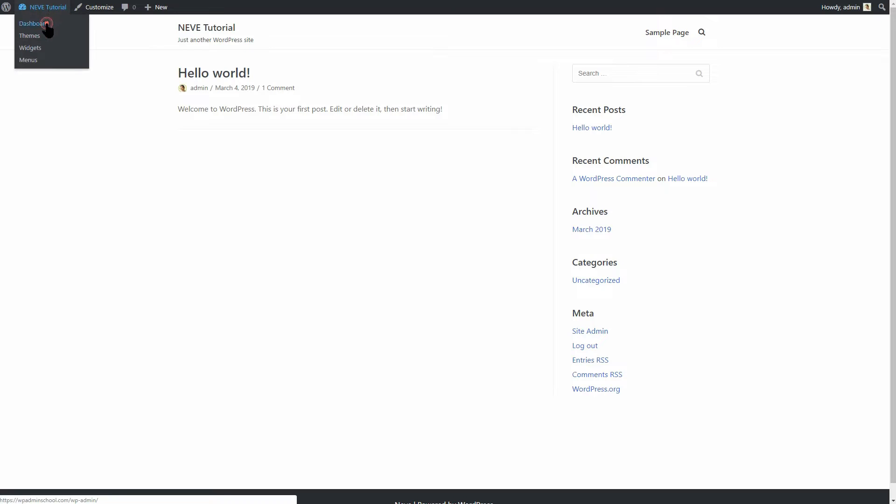
left_click(47, 23)
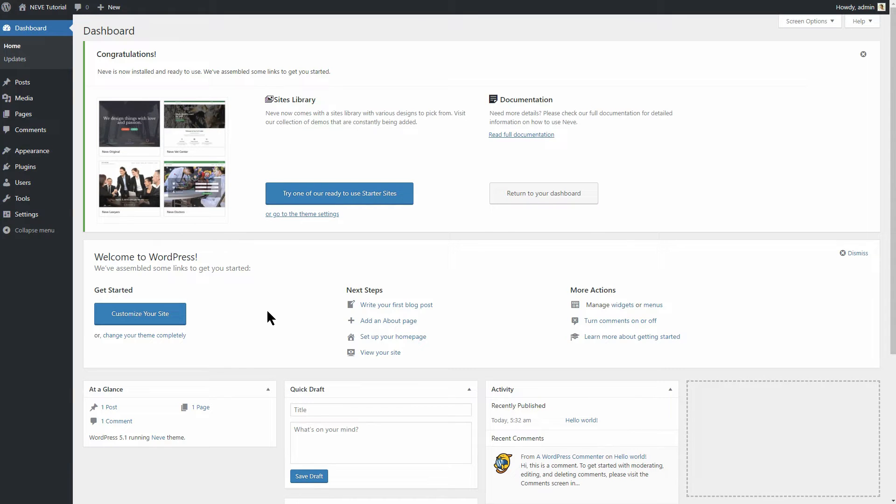
left_click(160, 317)
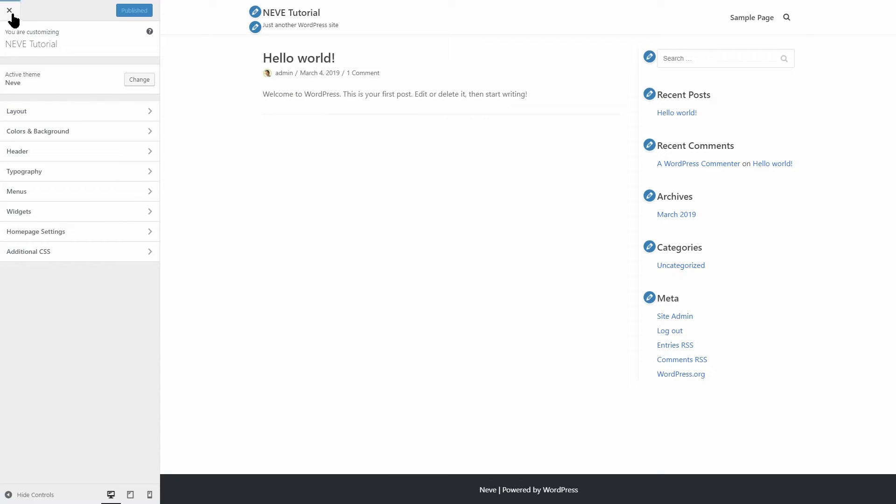
left_click(11, 12)
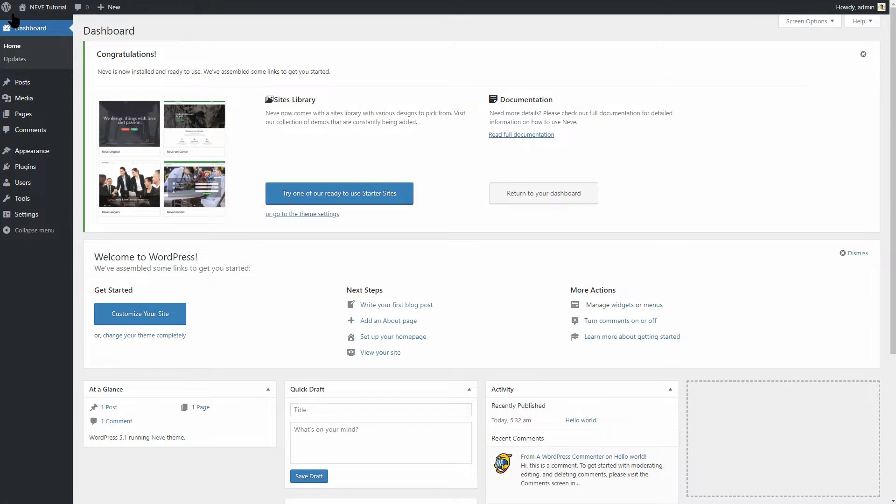
mouse_move(57, 156)
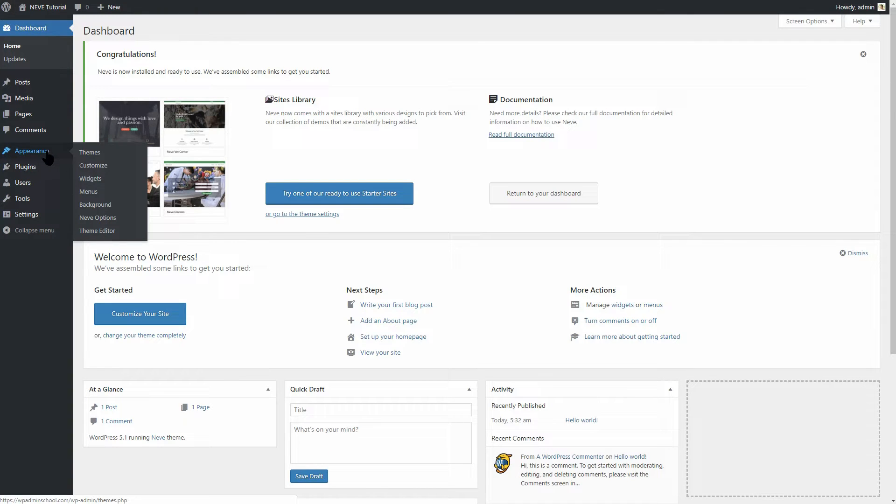
- Open the Customizer and review the 'passion' heading, SERVICES and OUR WORKS buttons, and two image boxes
left_click(103, 168)
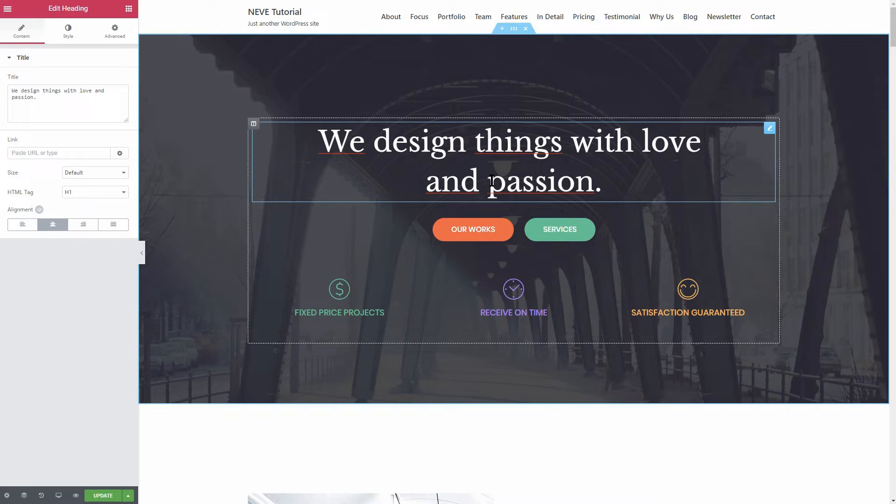
left_click_drag(489, 180, 587, 184)
left_click(636, 234)
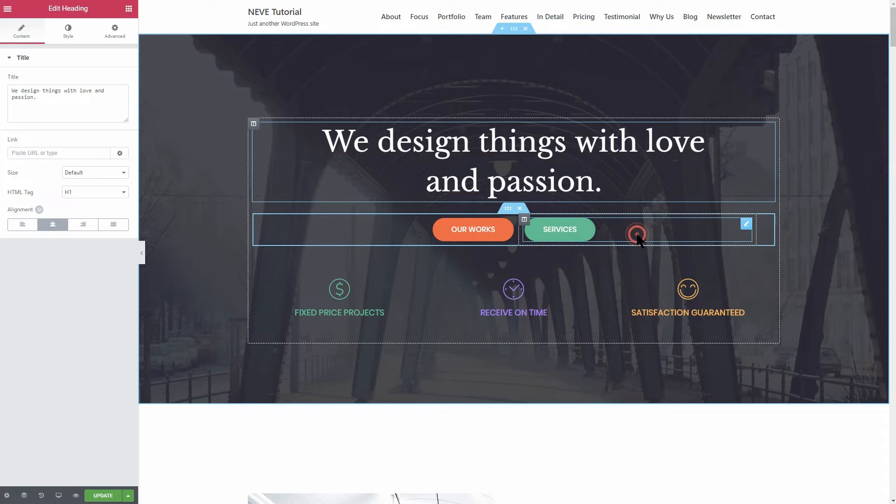
left_click(397, 226)
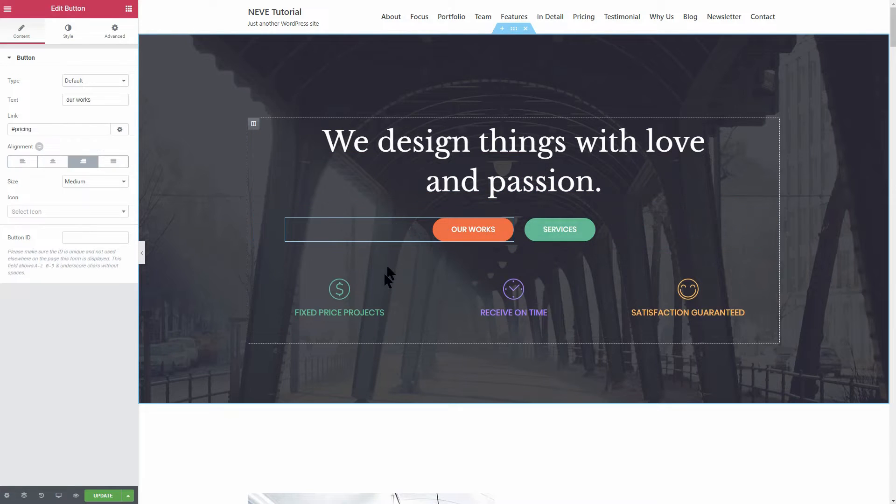
left_click(378, 296)
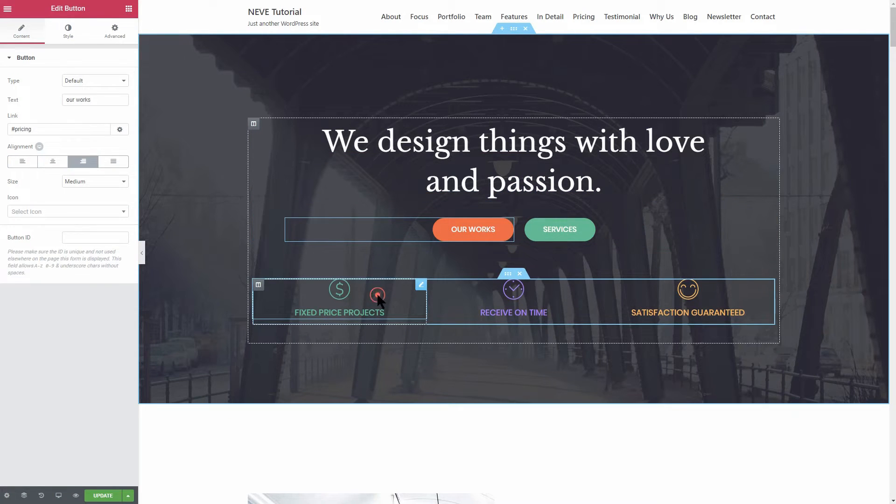
left_click(560, 303)
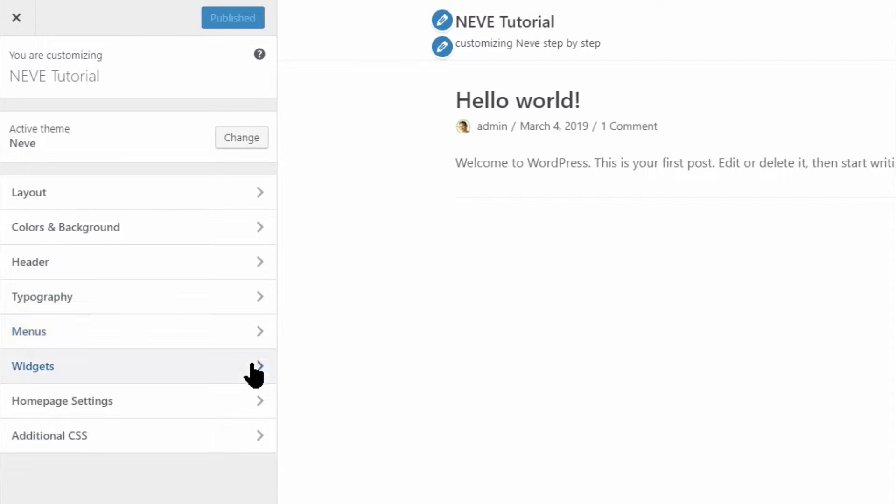
- Glance at Additional CSS, then open the Customizer's Layout section
left_click(252, 441)
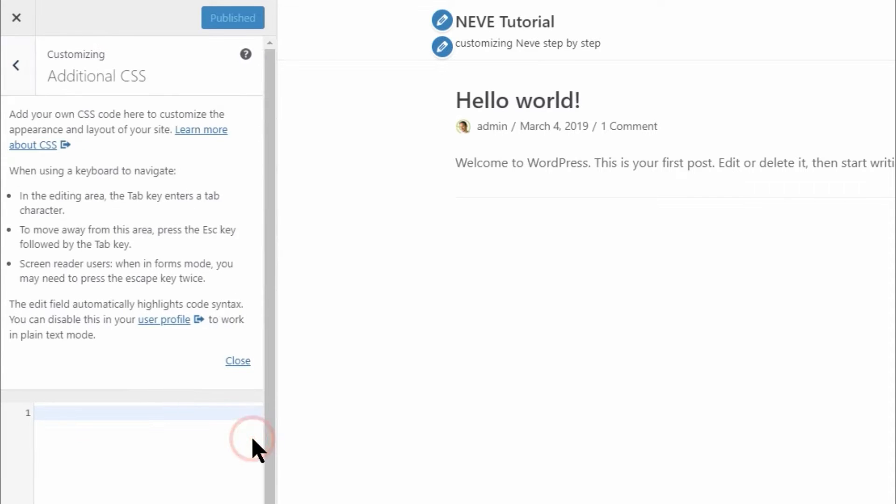
left_click(21, 74)
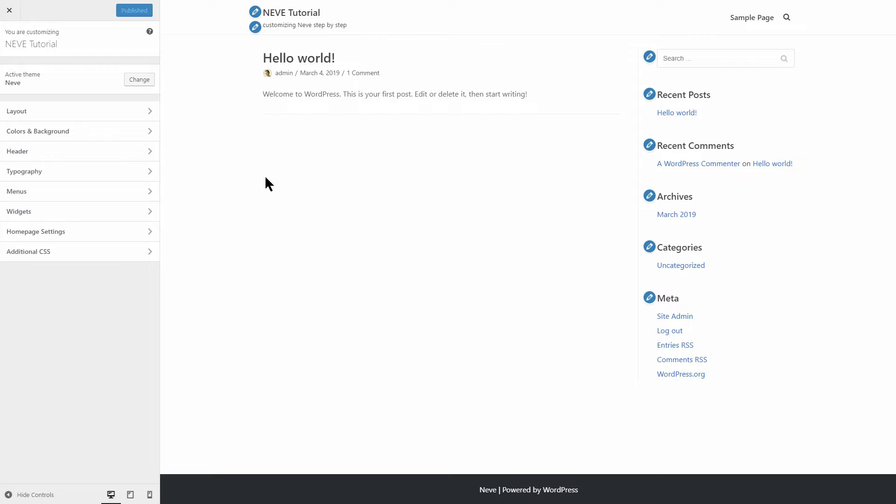
left_click(150, 112)
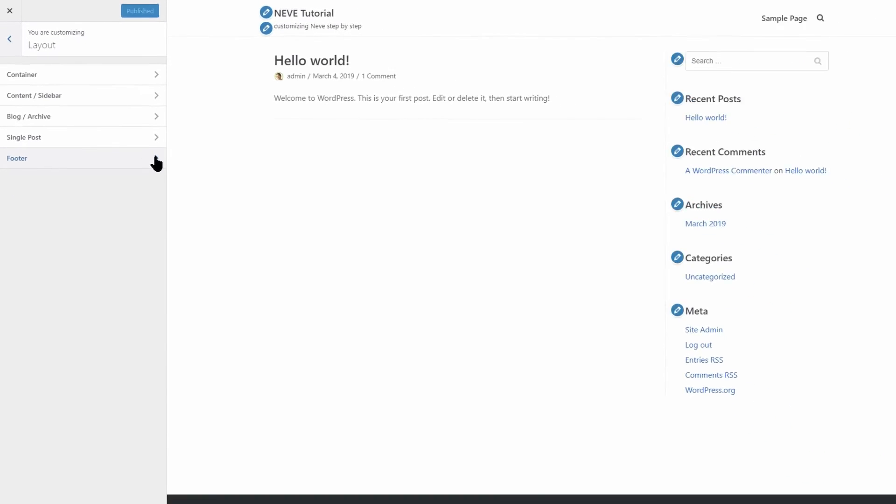
- Set the container width to 1194 px and compare the mobile and desktop previews
left_click(146, 72)
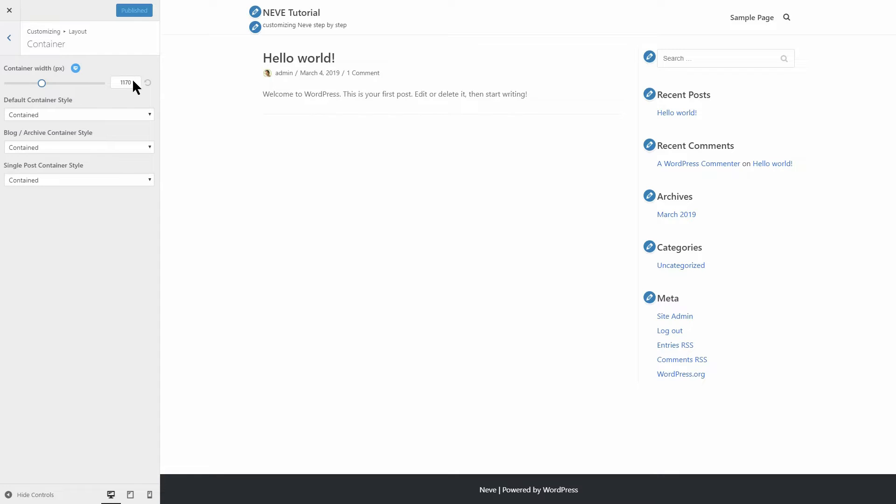
left_click_drag(42, 84, 43, 84)
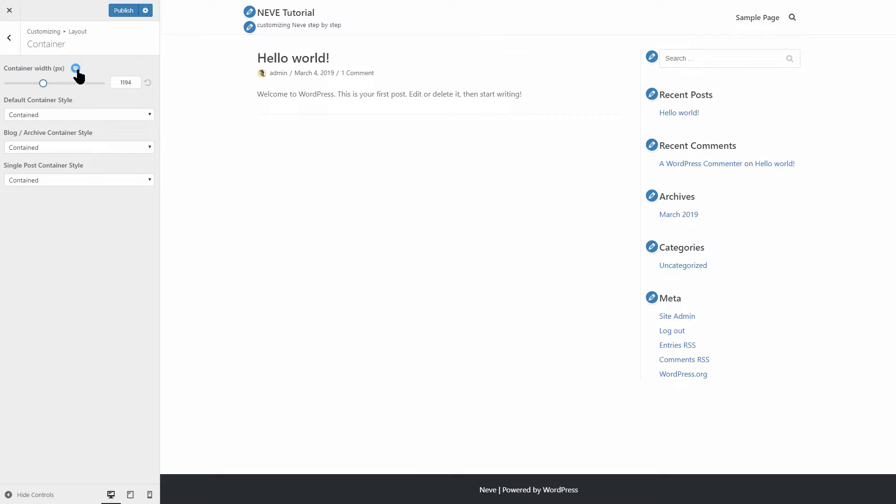
left_click(98, 68)
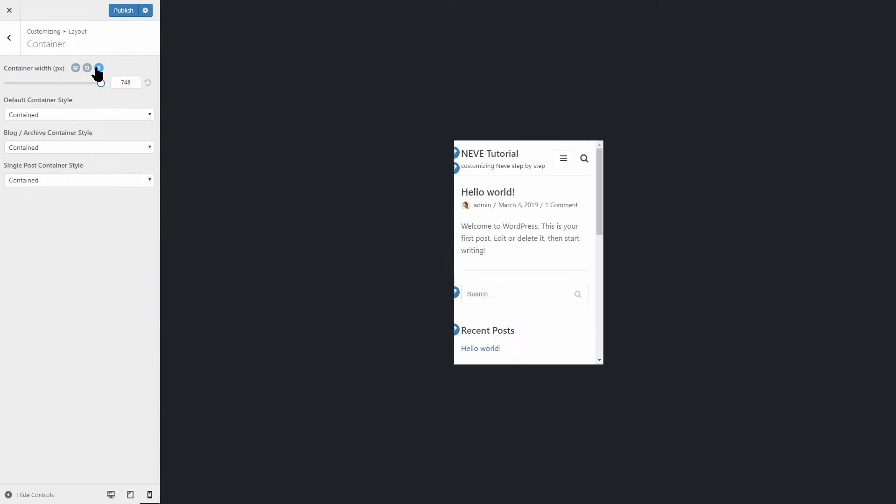
left_click(76, 68)
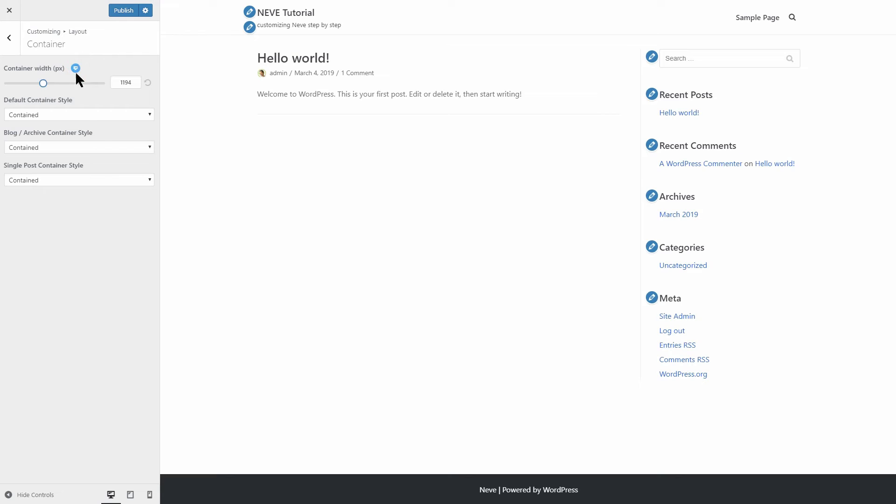
- Keep the default, Blog / Archive and Single Post container styles Contained
left_click(83, 112)
left_click(83, 114)
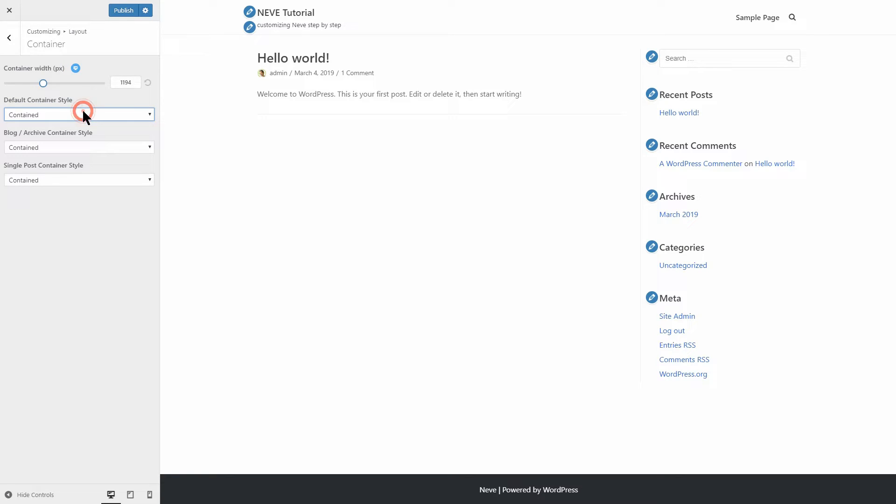
left_click(84, 146)
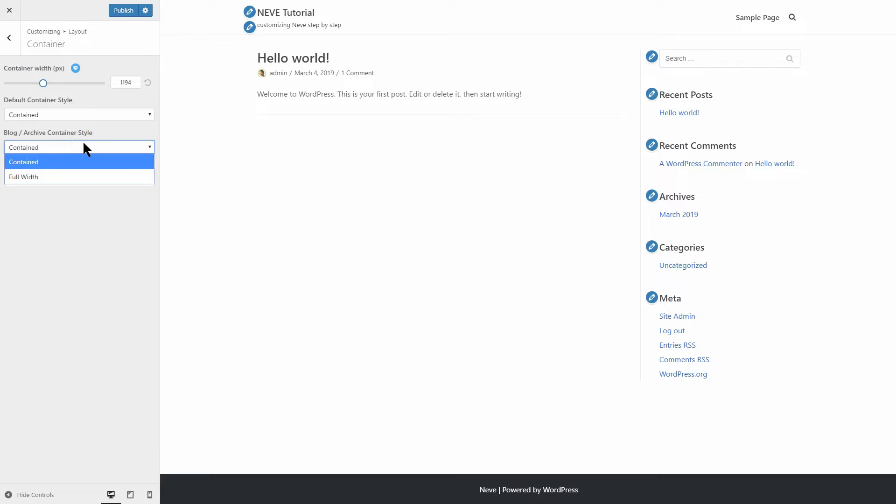
left_click(84, 145)
left_click(80, 181)
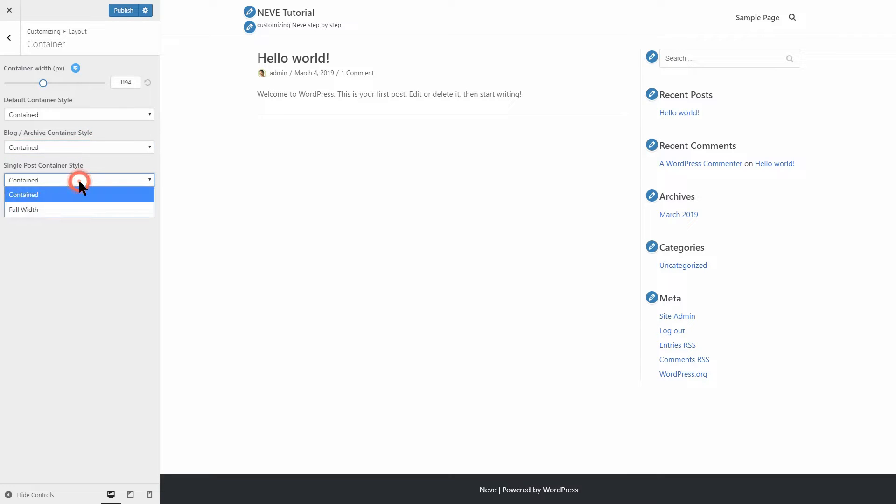
left_click(79, 181)
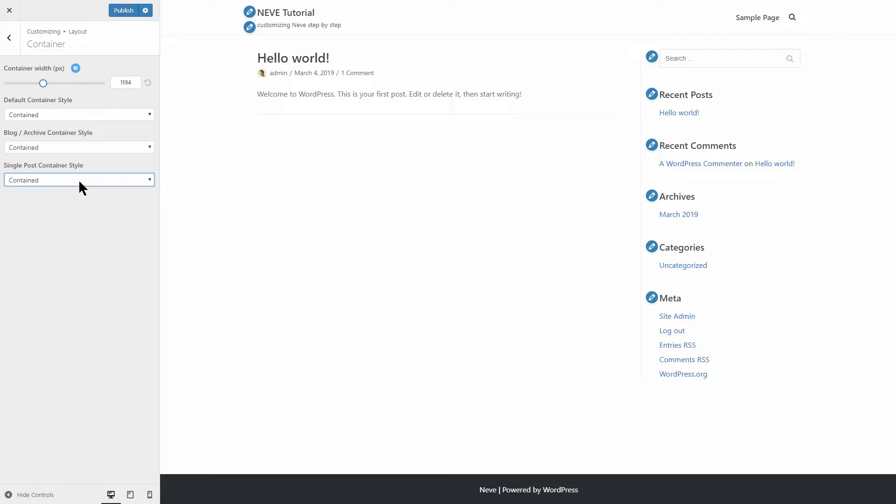
left_click(80, 181)
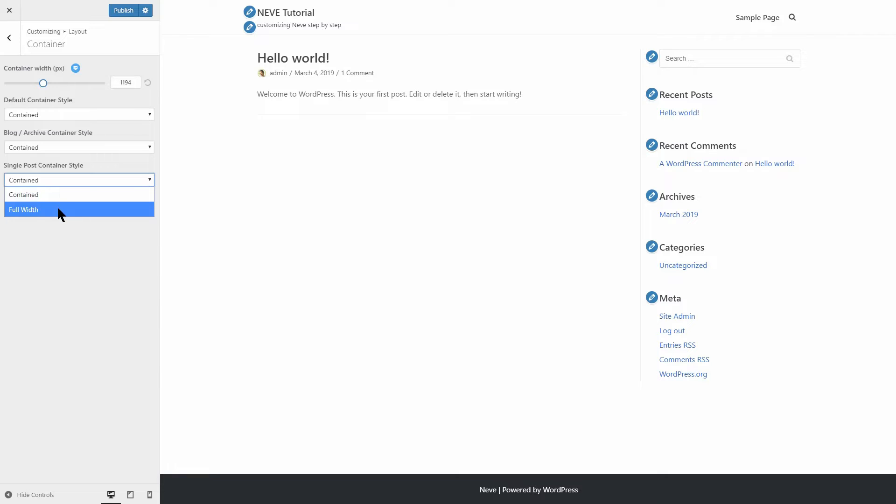
left_click(66, 189)
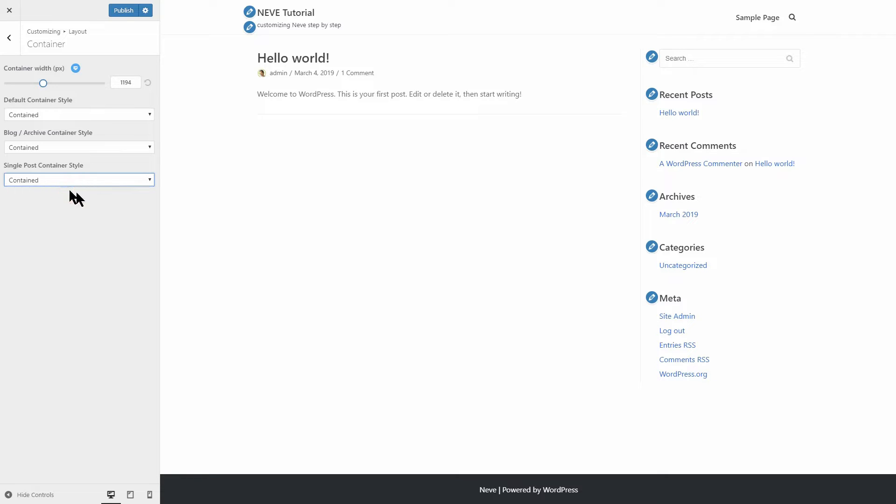
left_click(9, 38)
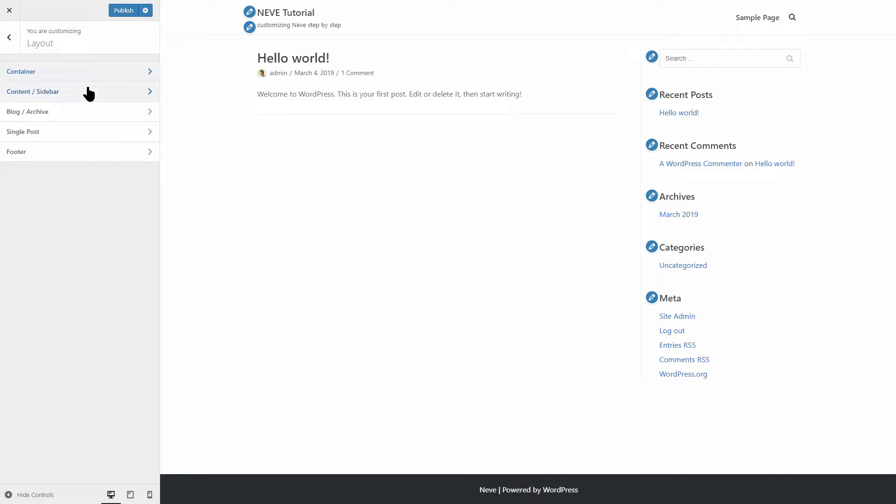
- Keep the sitewide sidebar on the right at 70% content width and enable per-section options
left_click(98, 92)
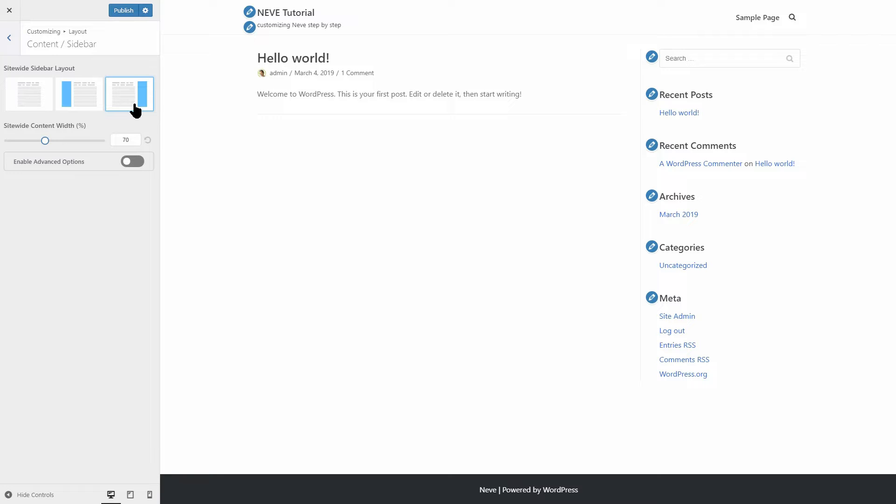
left_click(89, 100)
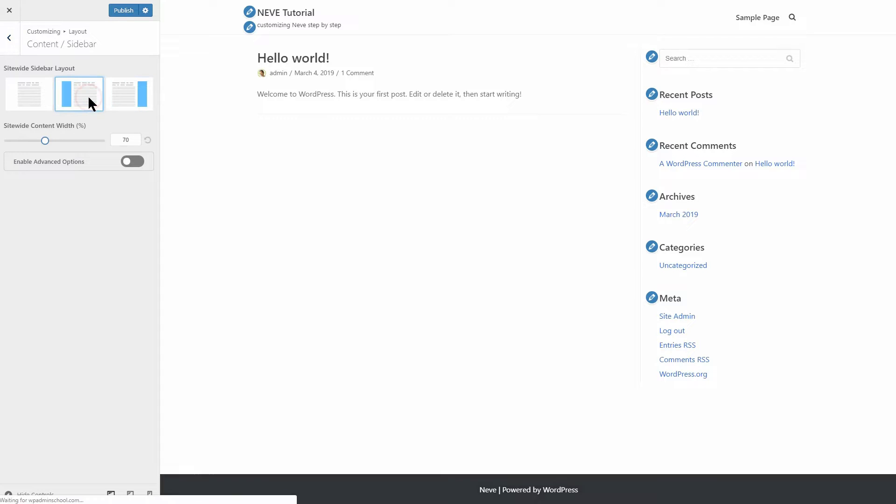
left_click(33, 103)
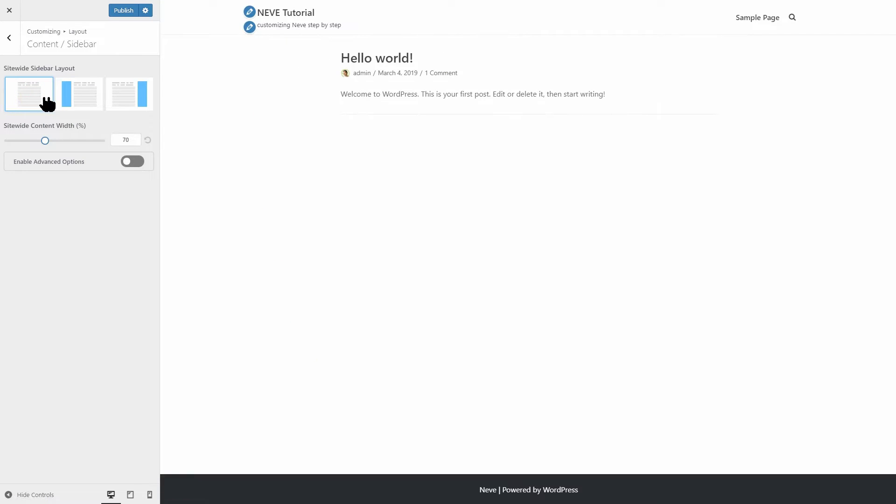
left_click(123, 106)
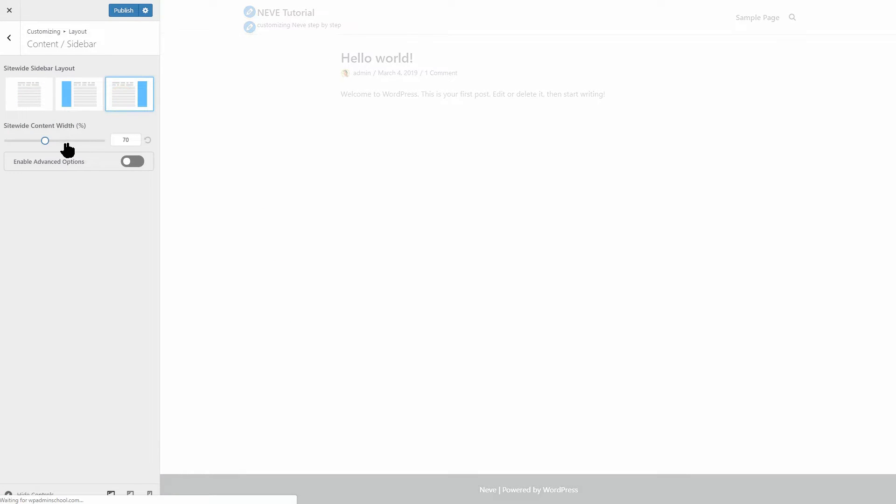
mouse_move(46, 147)
left_mouse_down()
mouse_move(3, 145)
mouse_move(106, 150)
mouse_move(52, 159)
left_mouse_up()
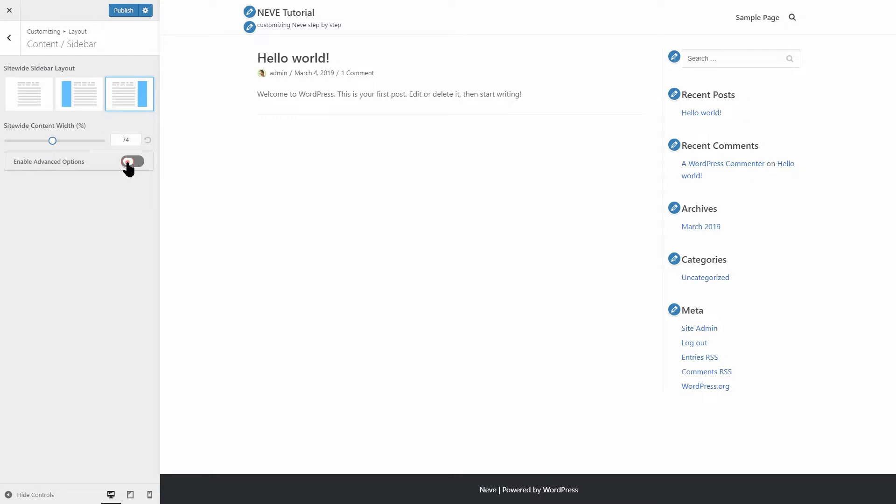
left_click(128, 161)
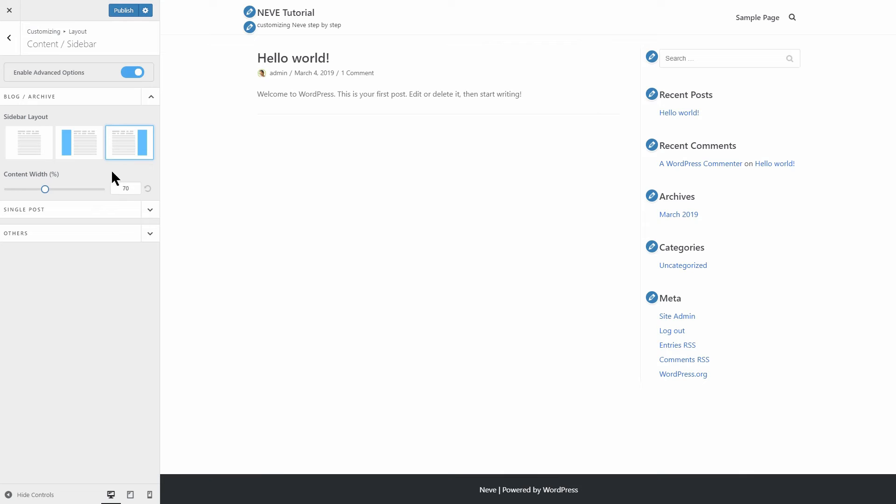
- Try the Single Post sidebar on the left, then set it back to the right
left_click(152, 97)
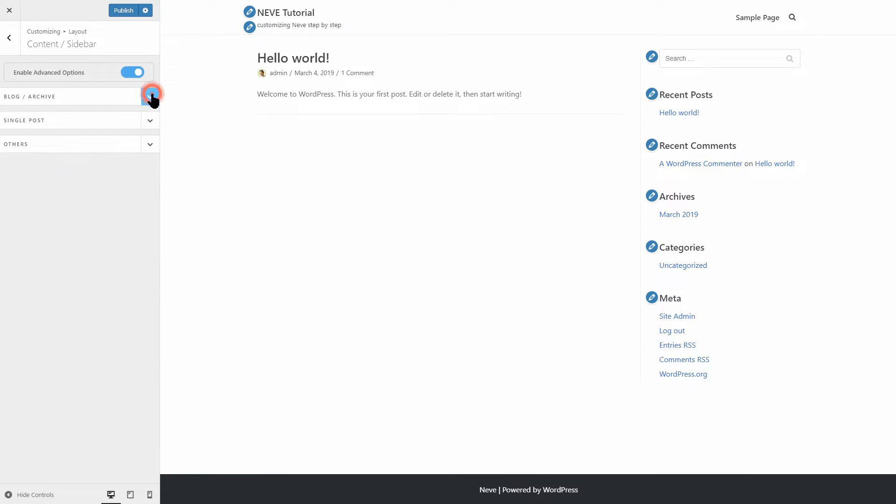
left_click(150, 121)
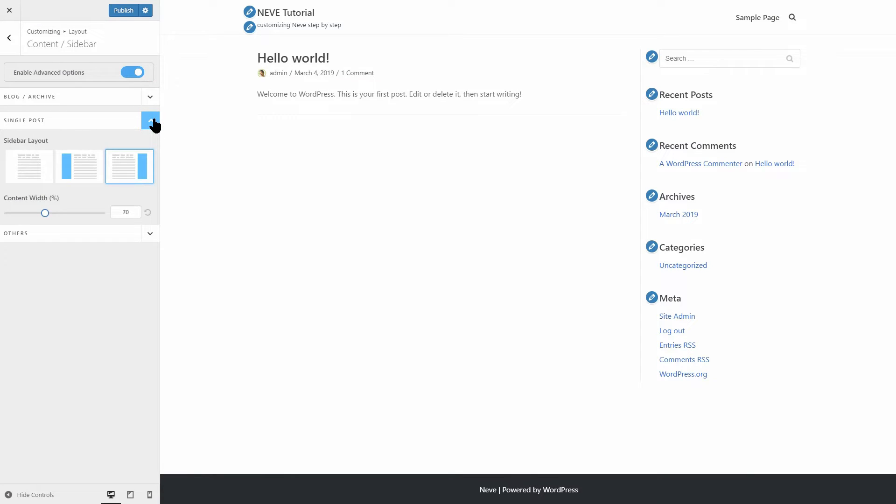
left_click(152, 122)
left_click(151, 145)
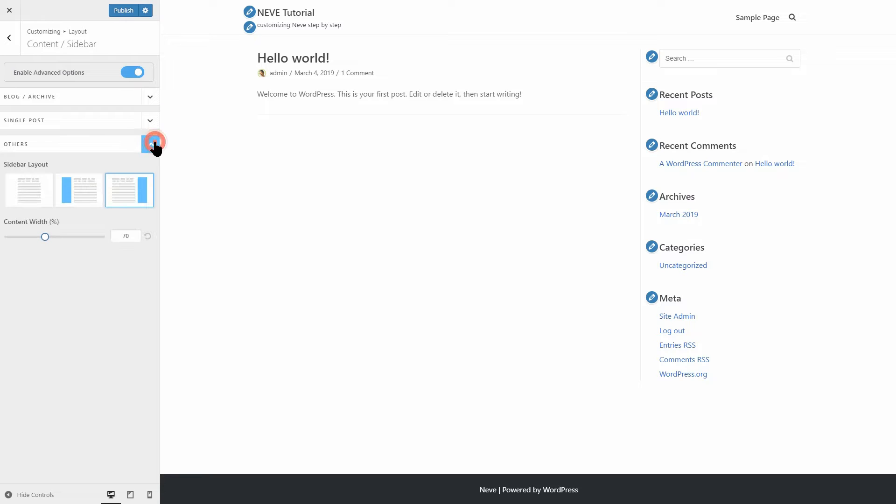
left_click(151, 96)
left_click(150, 210)
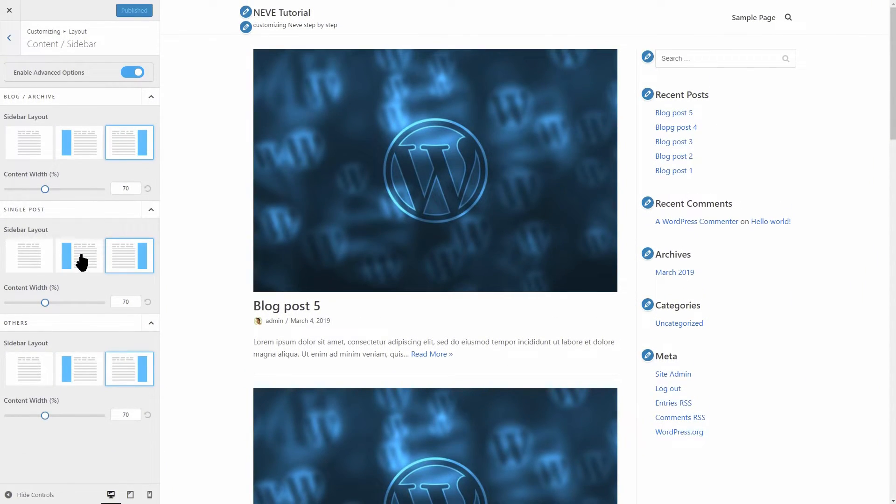
left_click(80, 260)
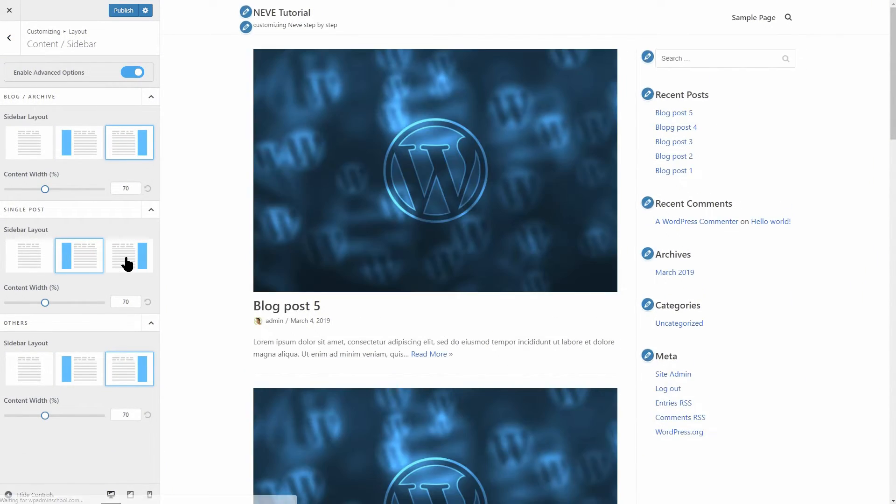
left_click(127, 263)
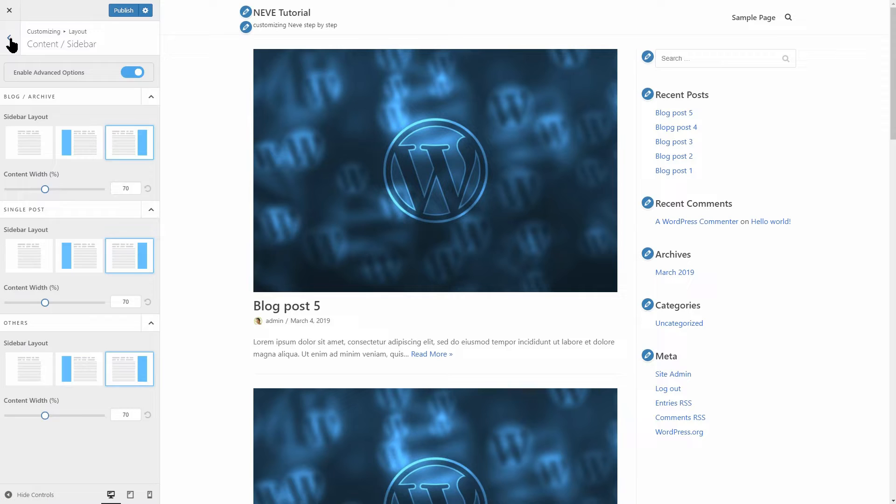
left_click(9, 37)
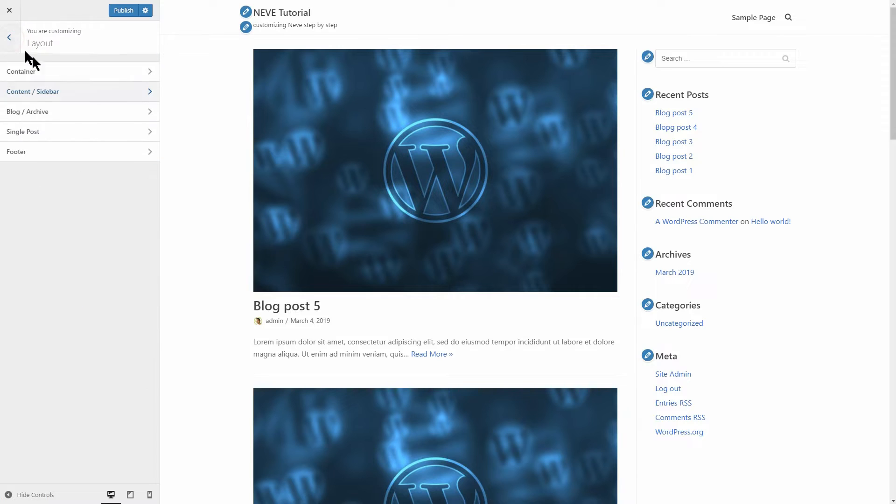
- After trying list layouts, show the blog as a 3-column grid
left_click(142, 113)
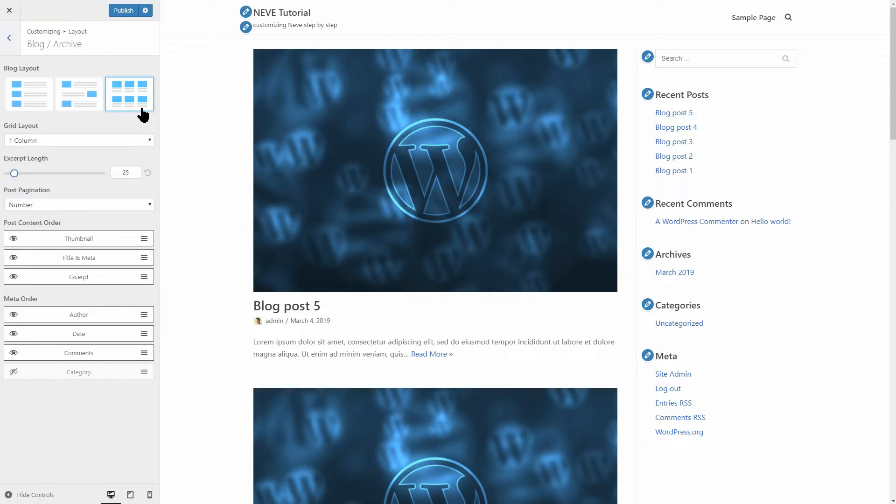
left_click(37, 97)
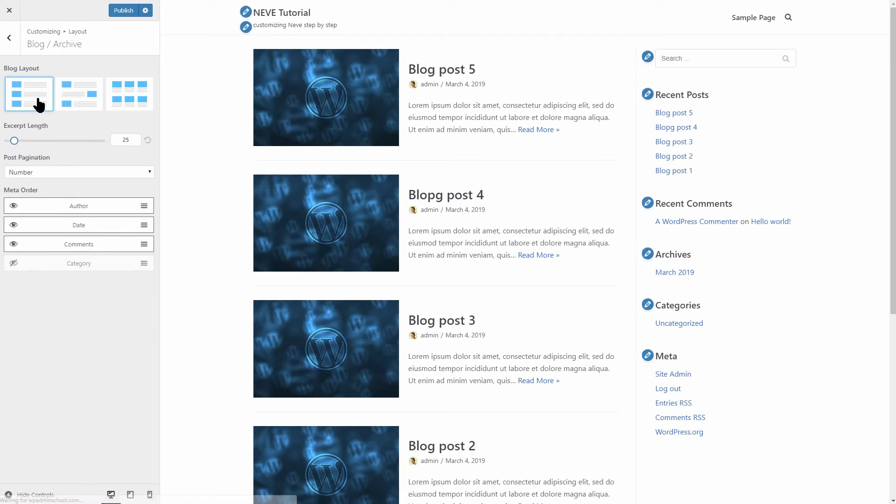
left_click(81, 94)
left_click(128, 94)
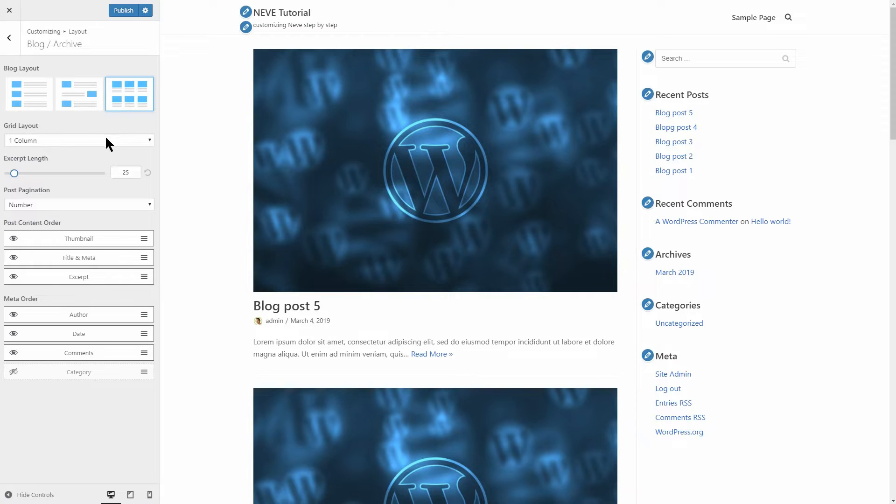
left_click(107, 140)
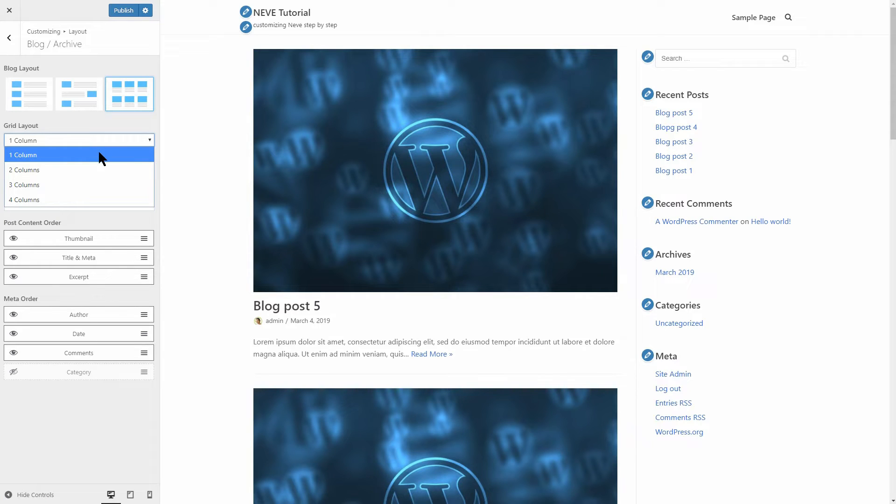
left_click(97, 186)
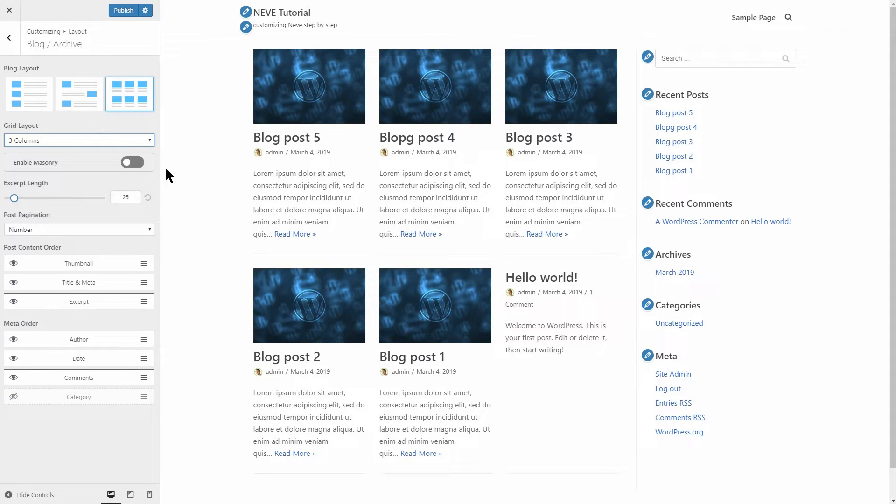
- Use 30-word excerpts above Title & Meta, keep numbered pagination, and hide the author
mouse_move(16, 198)
left_mouse_down()
mouse_move(8, 198)
mouse_move(130, 206)
mouse_move(15, 202)
left_mouse_up()
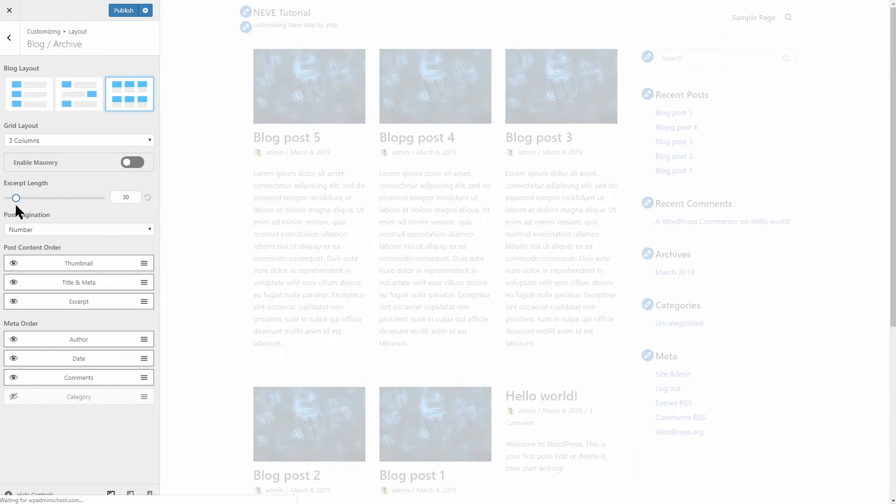
left_click(71, 229)
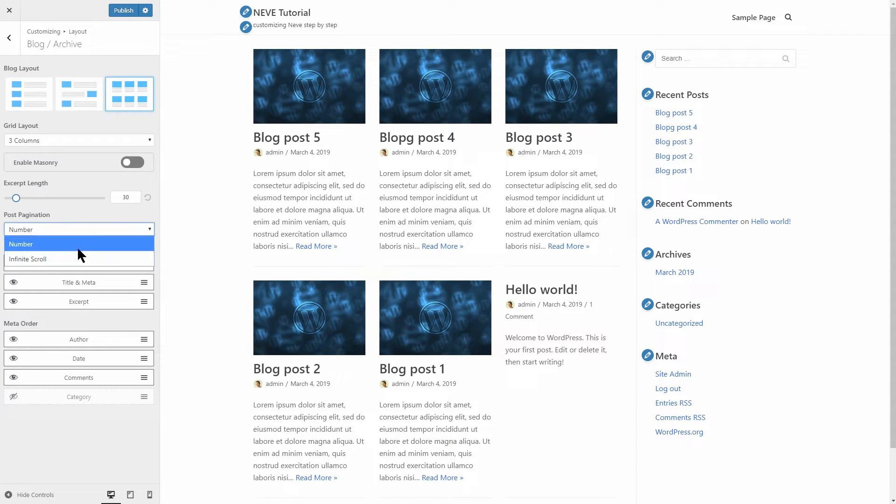
left_click(105, 229)
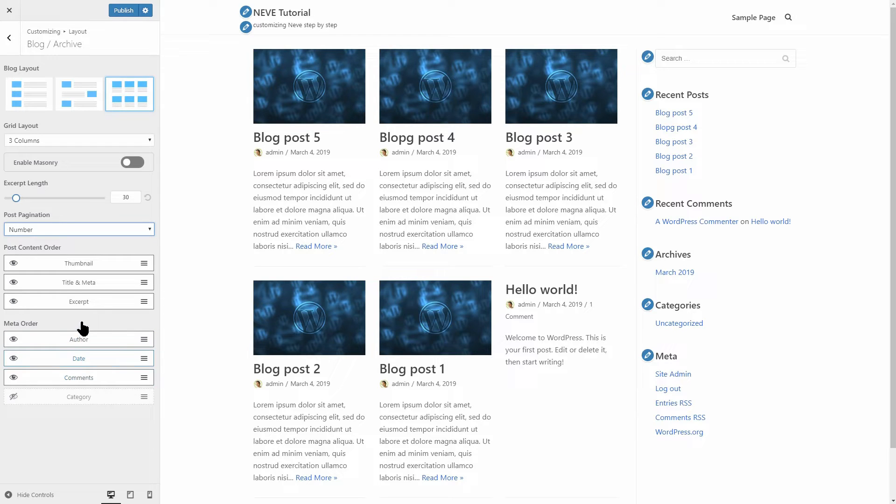
left_click_drag(101, 284, 102, 312)
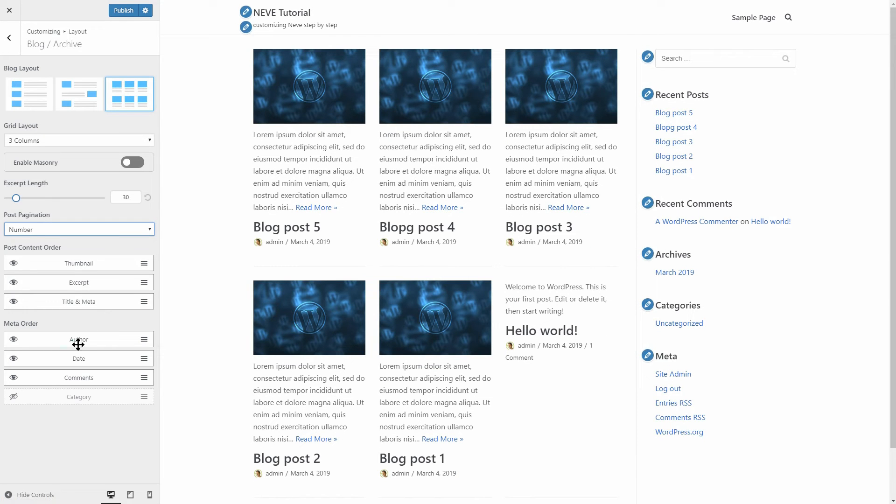
left_click(13, 339)
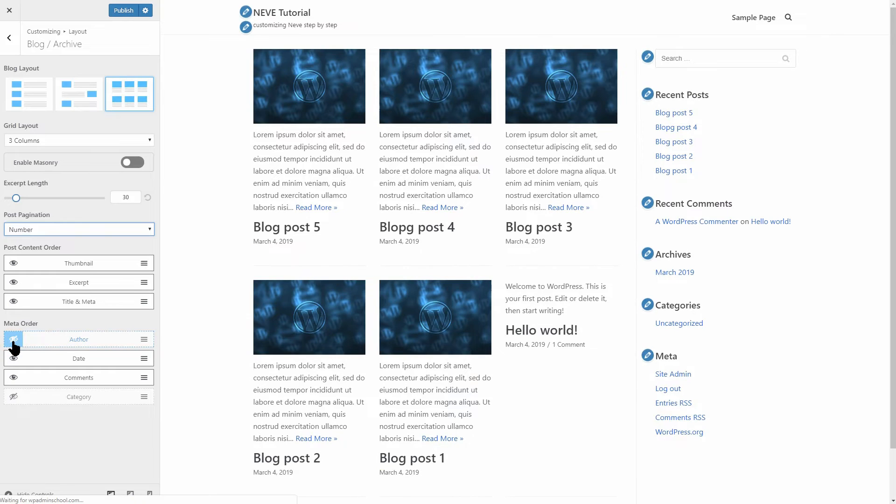
left_click(9, 42)
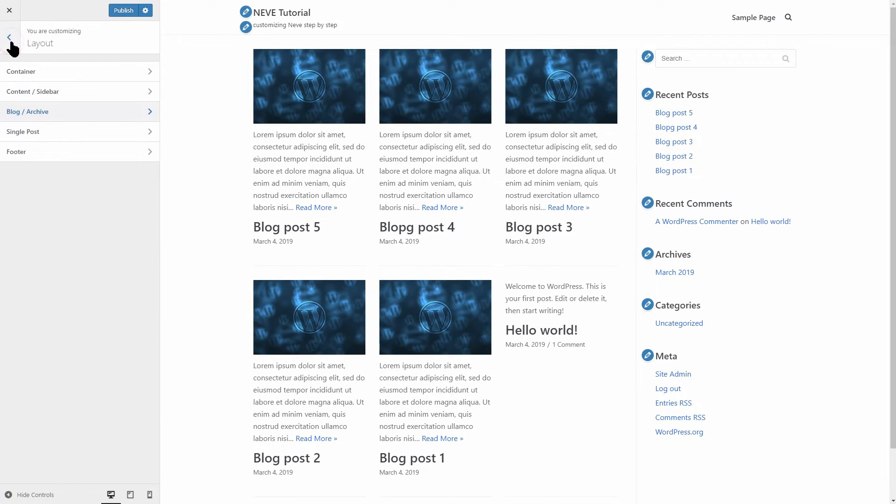
- Order single post elements Thumbnail, Content, Title & Meta, Tags, leaving post navigation off
left_click(147, 131)
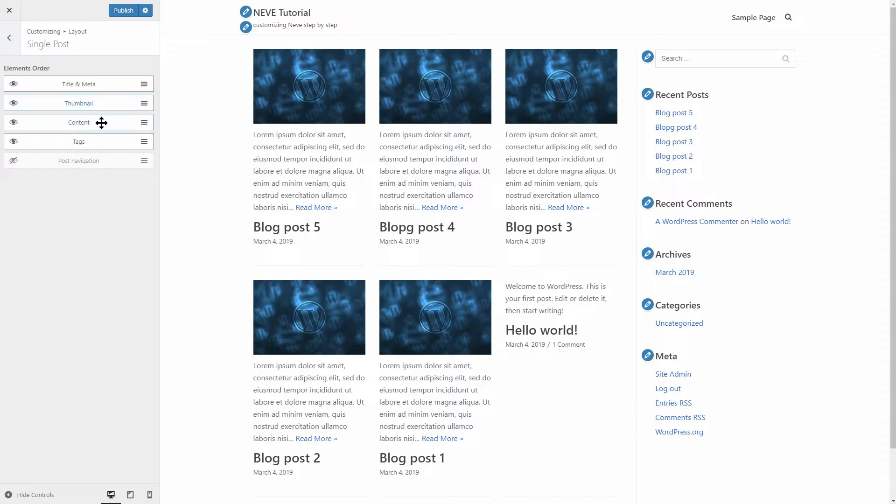
mouse_move(101, 122)
left_mouse_down()
mouse_move(107, 80)
mouse_move(110, 126)
left_mouse_up()
left_click_drag(109, 82, 112, 117)
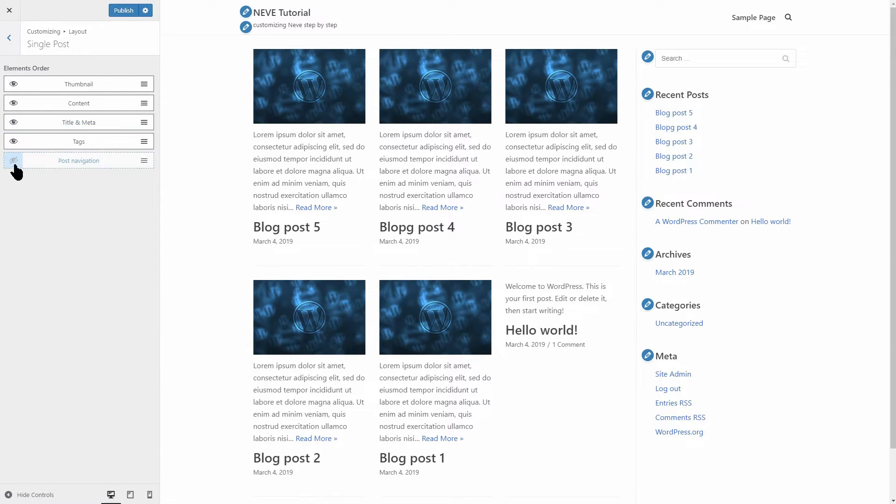
left_click(13, 161)
left_click(14, 161)
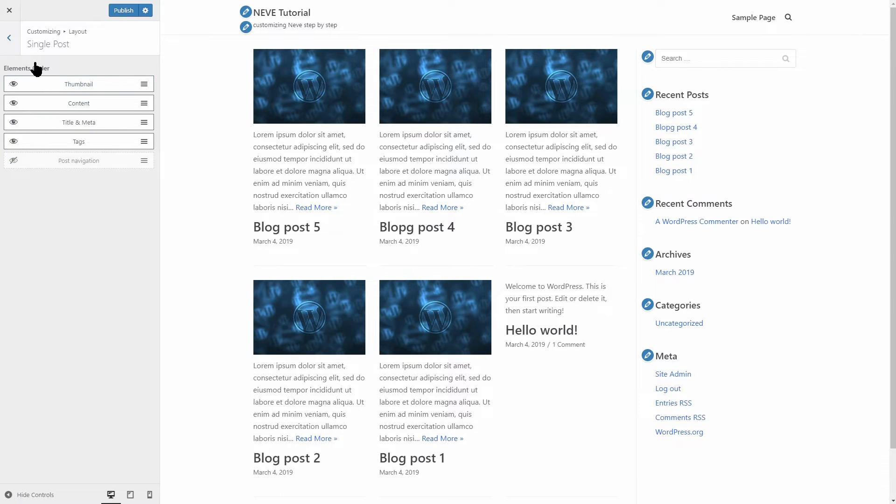
left_click(15, 43)
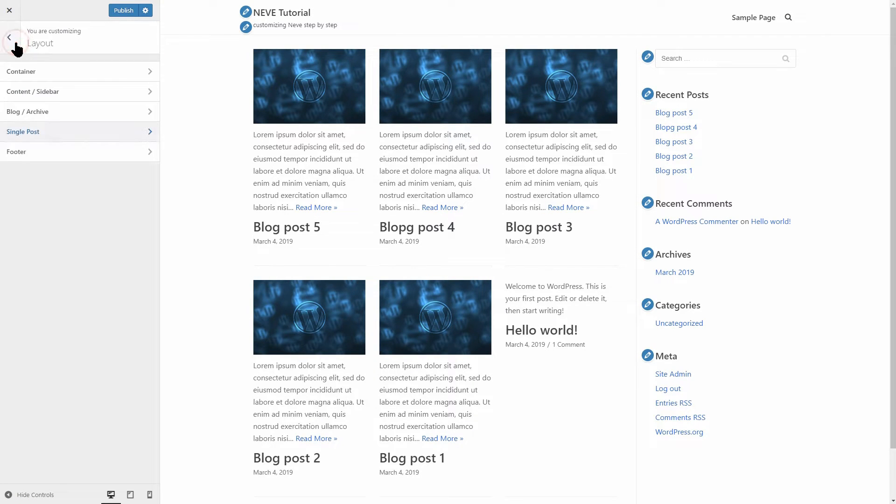
- Try the footer content types, settling on the Text credit line
left_click(144, 155)
left_click(131, 97)
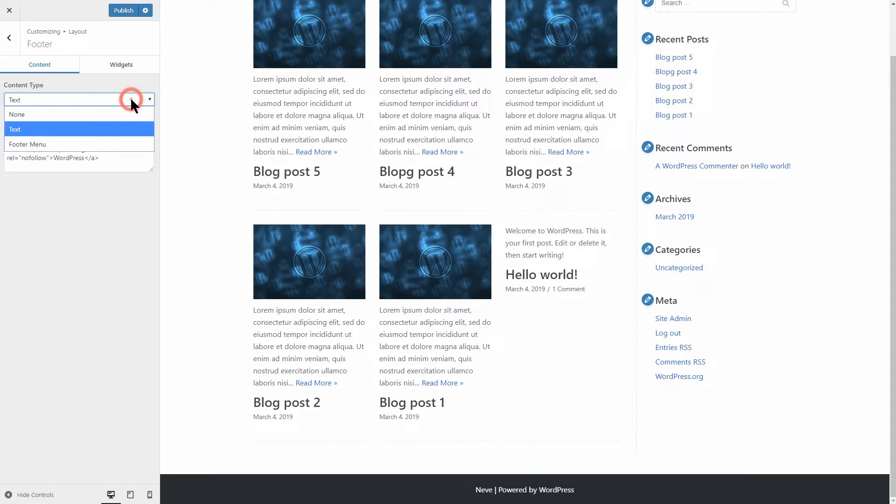
left_click(110, 145)
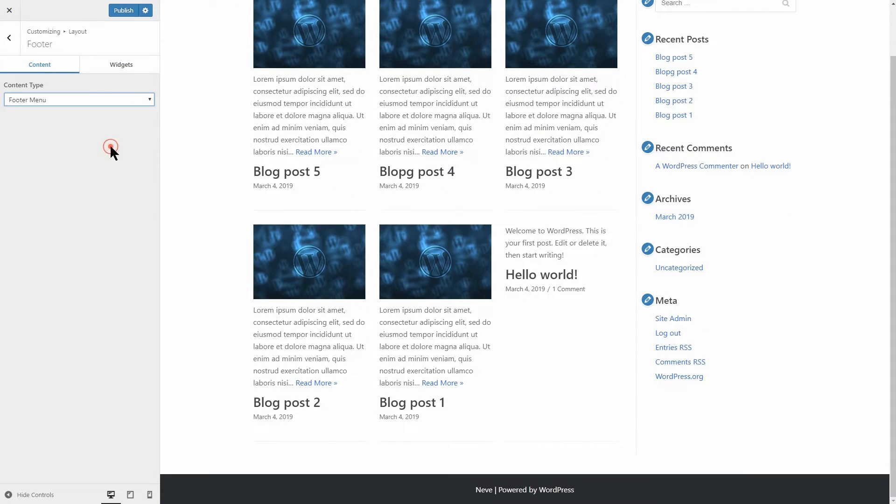
left_click(118, 97)
left_click(112, 114)
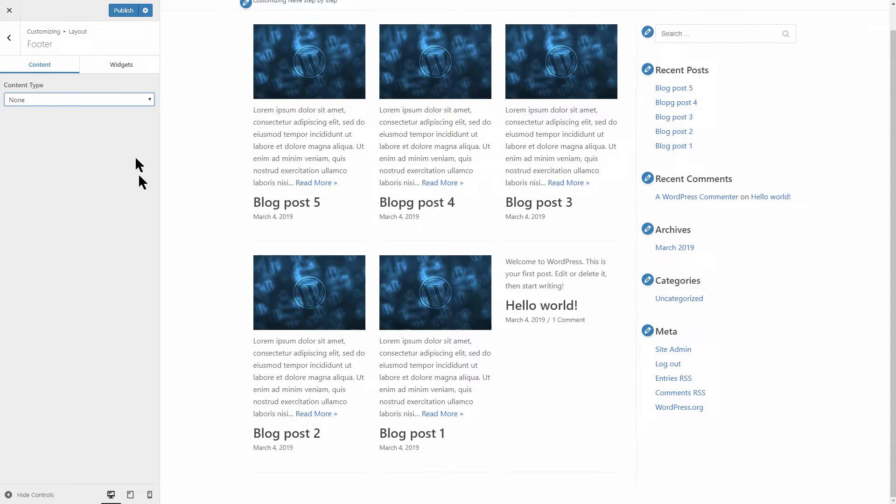
left_click(122, 100)
left_click(107, 125)
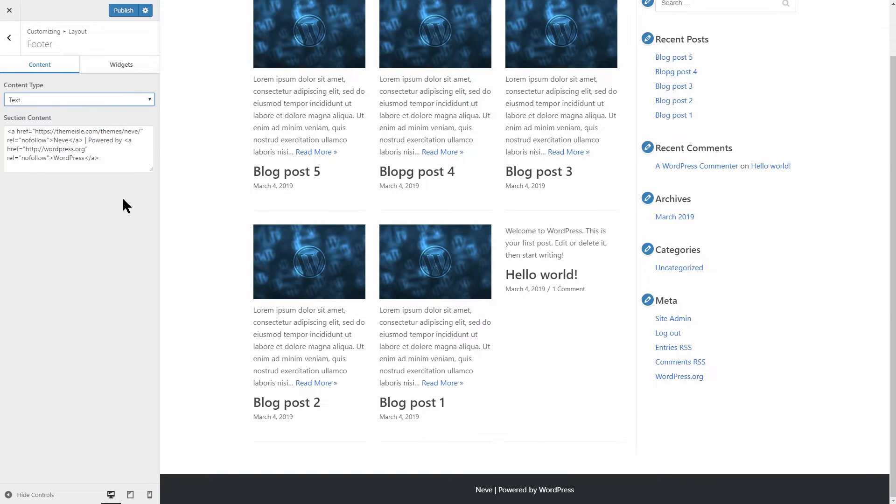
- Keep 3 footer widget columns, publish the changes and close the Customizer
left_click(122, 65)
left_click(127, 99)
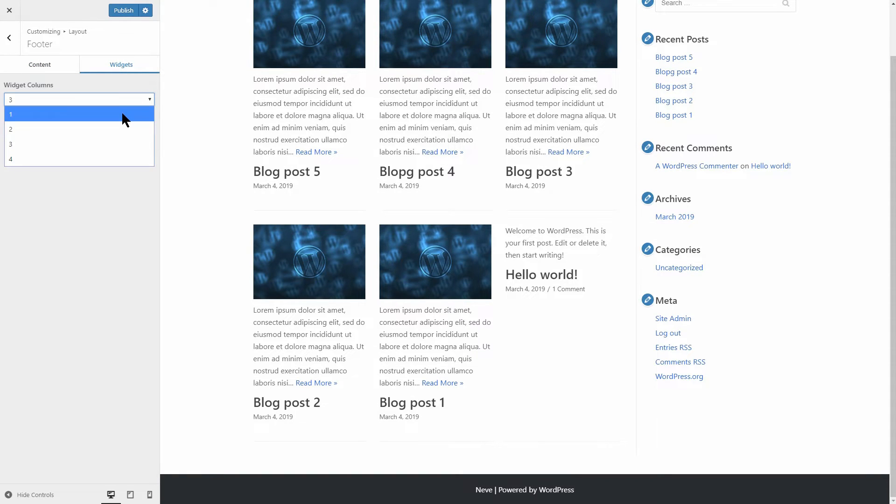
left_click(119, 144)
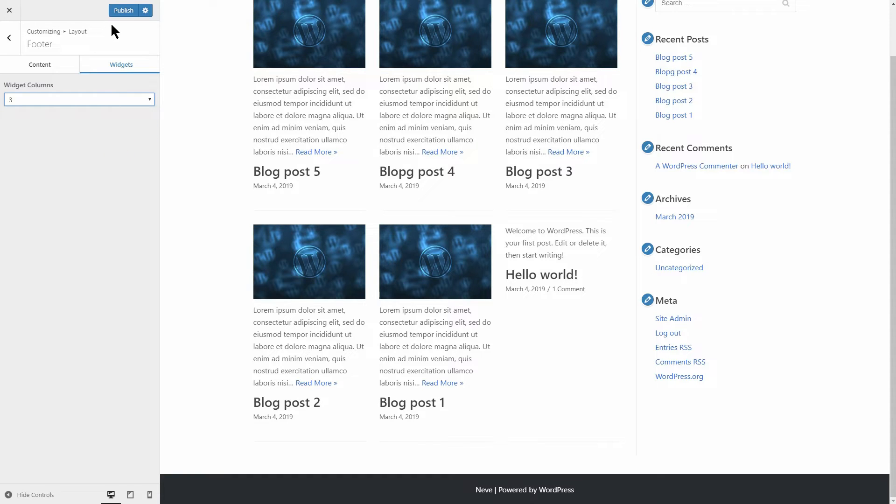
left_click(124, 10)
left_click(10, 10)
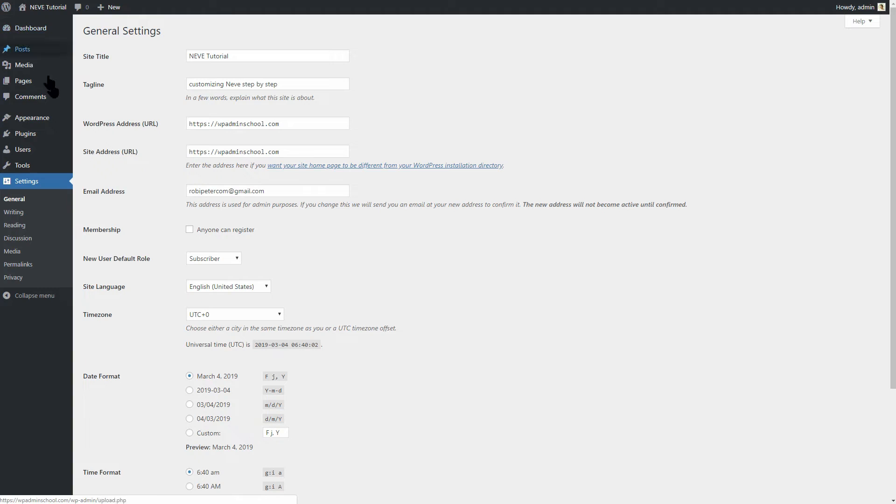
- Add an Image widget to Footer One and try dragging the Text widget into Footer Two
mouse_move(58, 121)
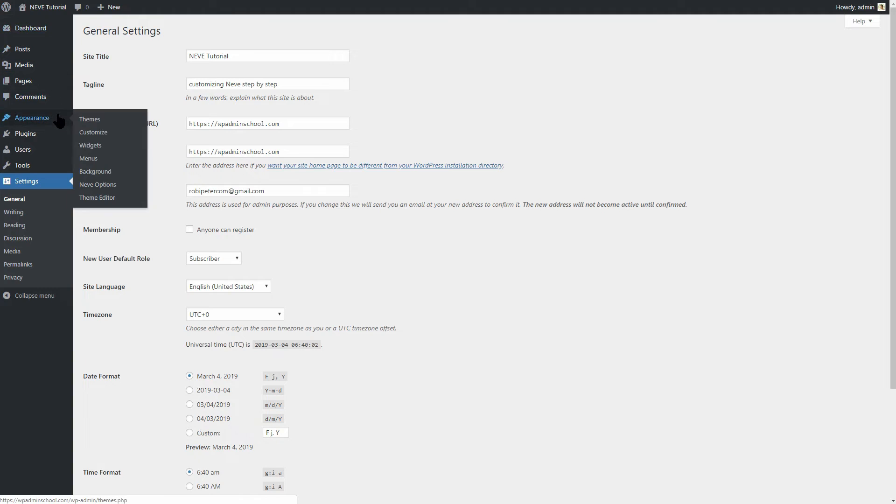
left_click(95, 146)
left_click(604, 266)
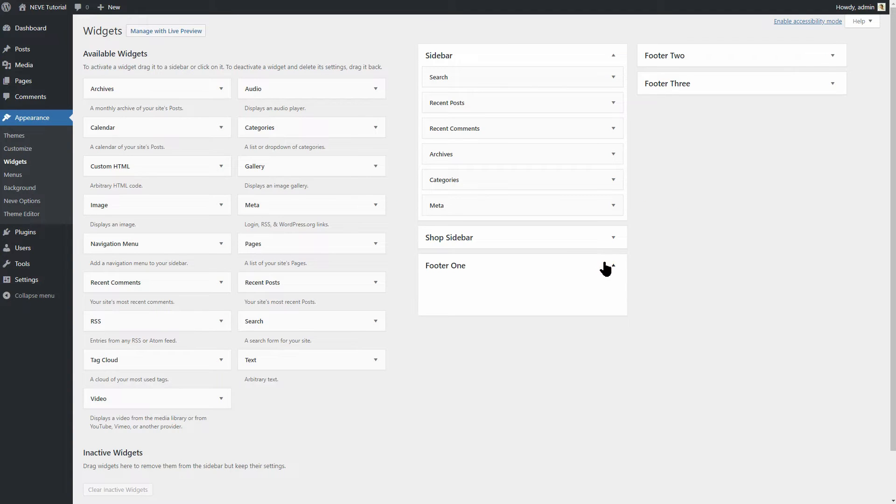
left_click(830, 56)
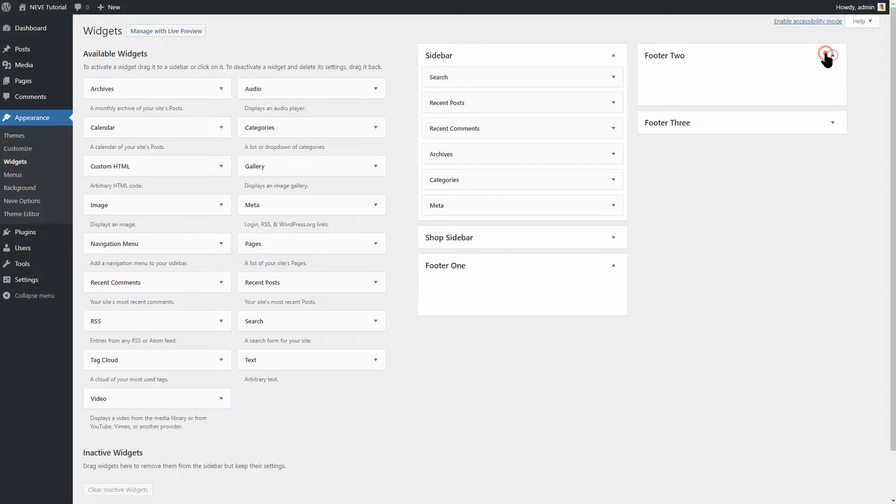
left_click(837, 123)
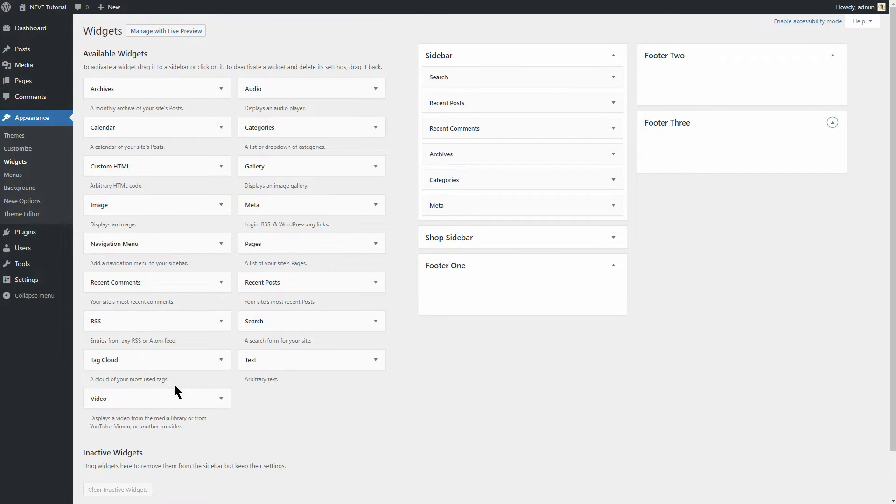
left_click_drag(176, 209, 185, 226)
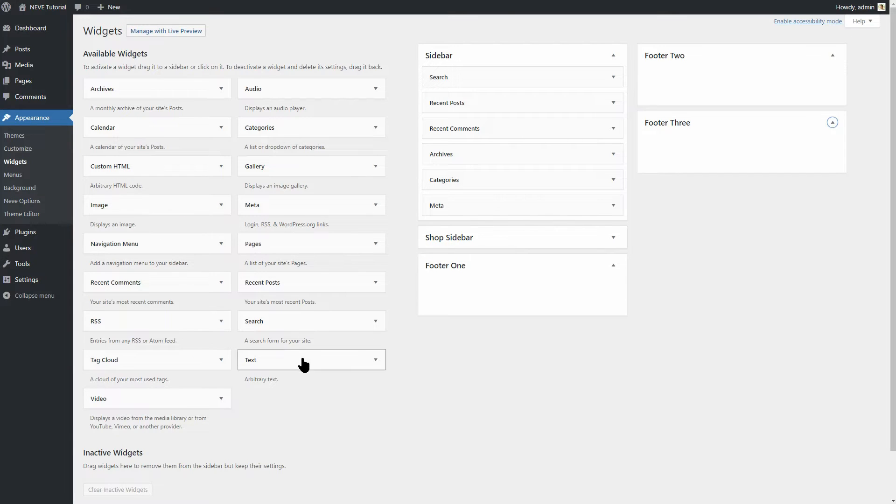
left_click_drag(303, 364, 738, 75)
left_click_drag(524, 201, 314, 334)
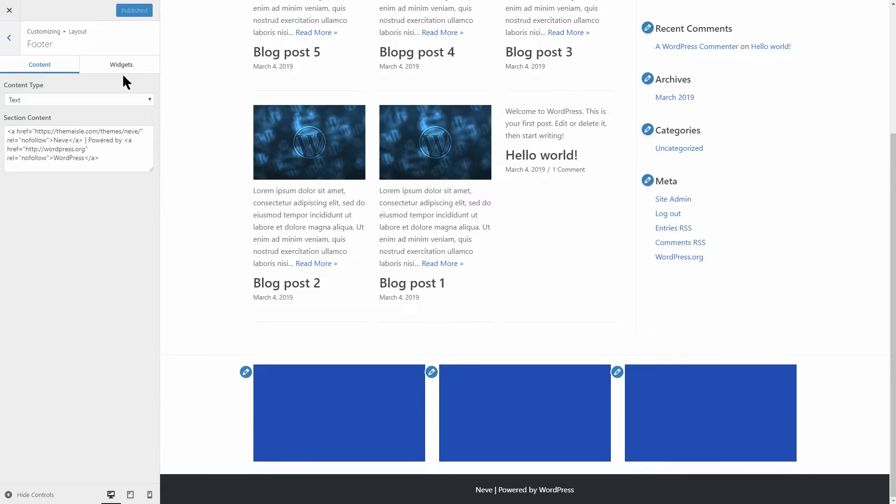
- Try two footer widget columns, then set the footer back to three
left_click(118, 64)
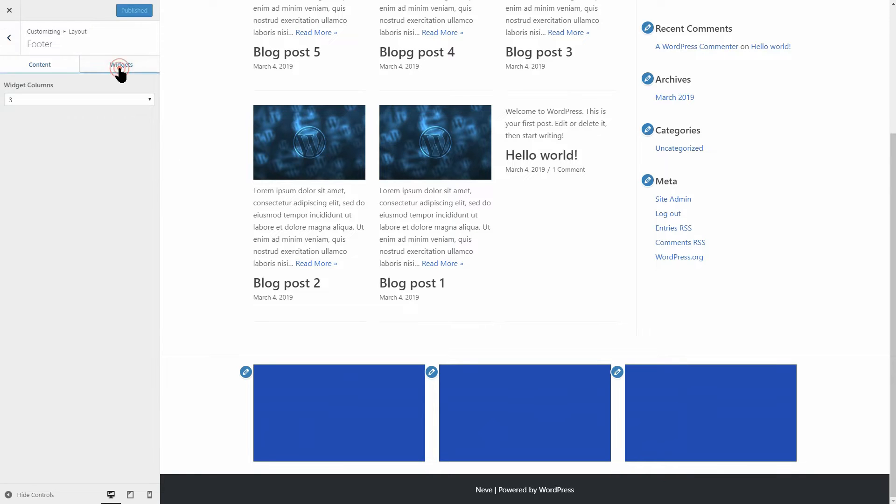
left_click(102, 100)
left_click(101, 128)
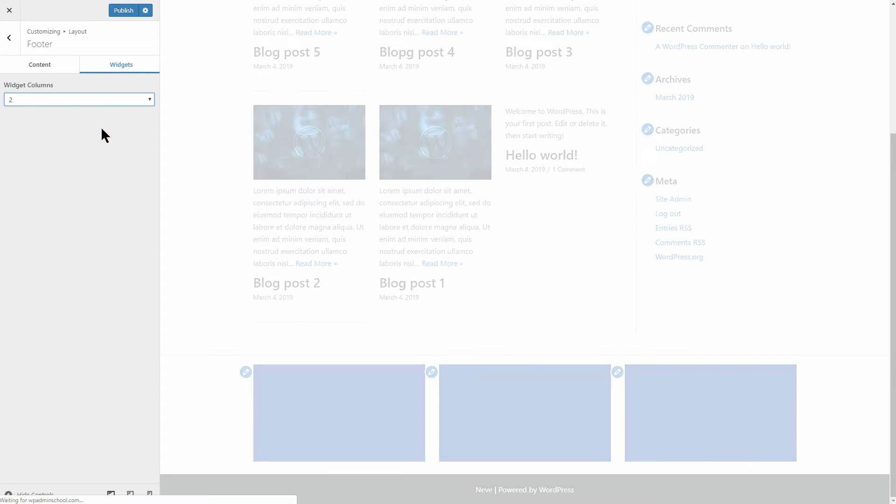
left_click(98, 100)
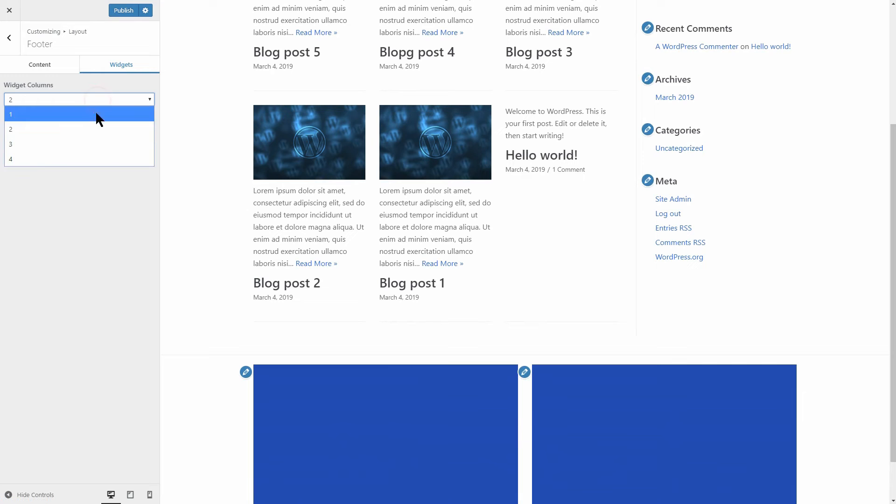
left_click(97, 142)
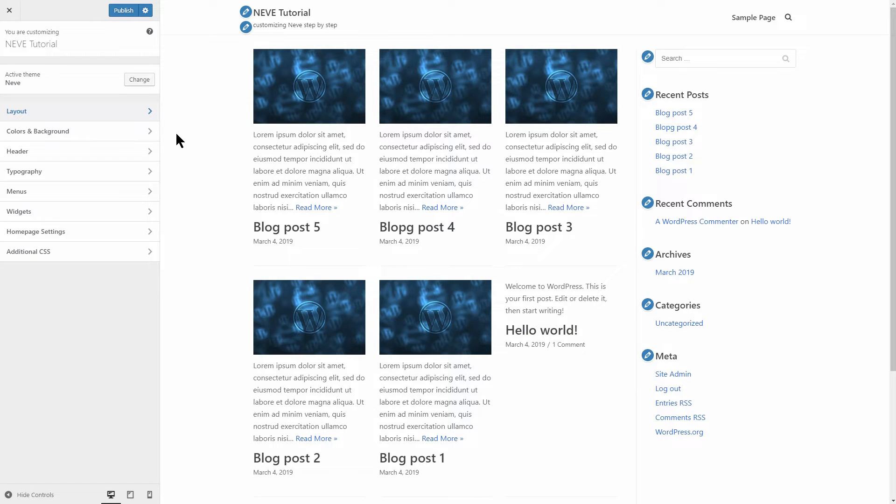
- Make the primary button green and links purple, and try a red link hover colour
left_click(150, 132)
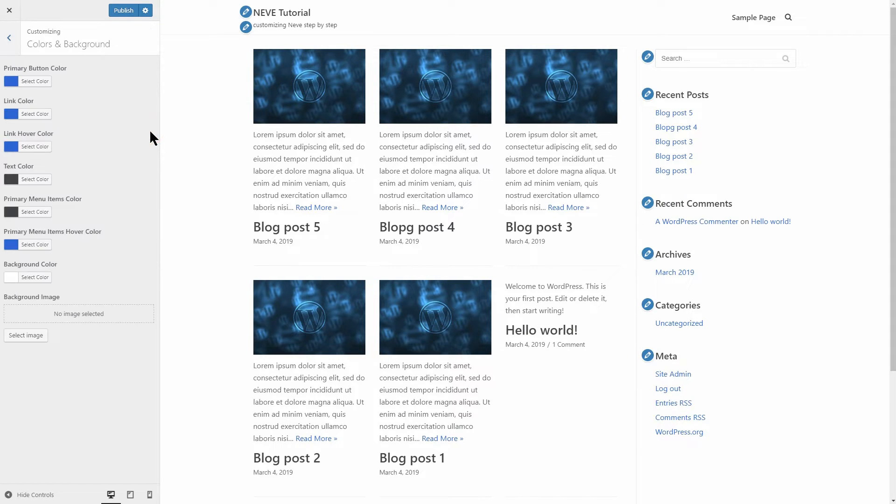
left_click(44, 82)
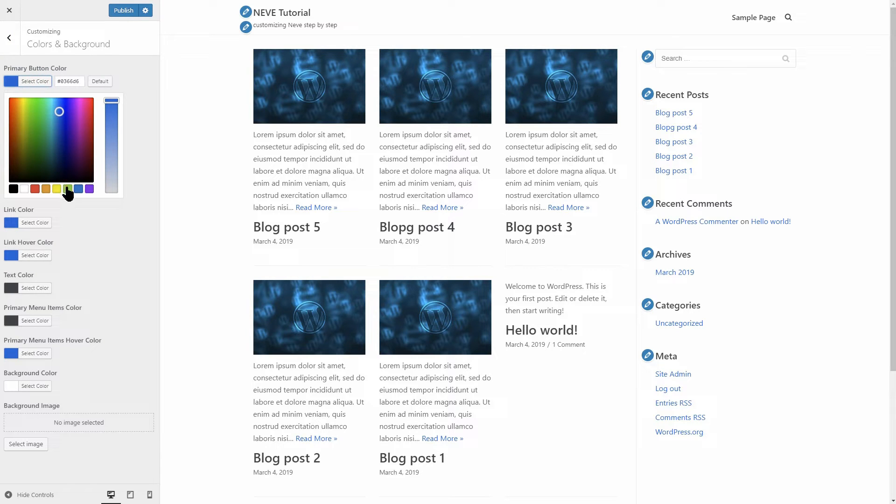
left_click(68, 188)
left_click(33, 83)
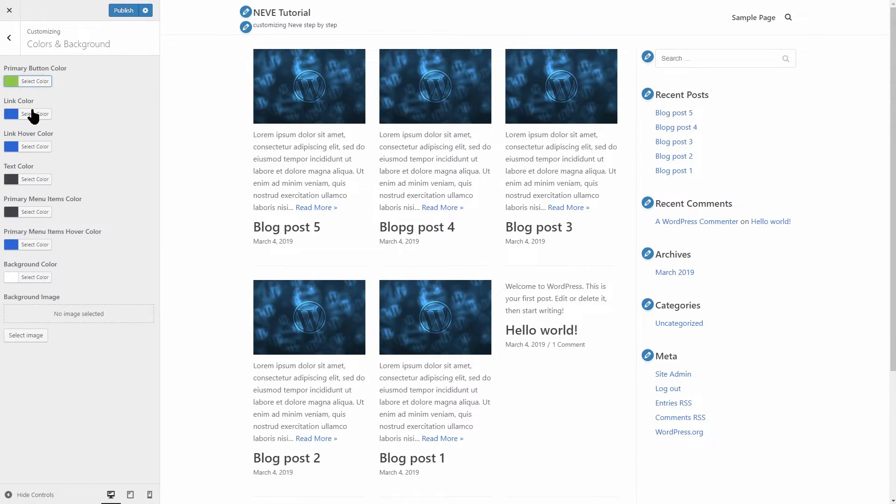
left_click(43, 117)
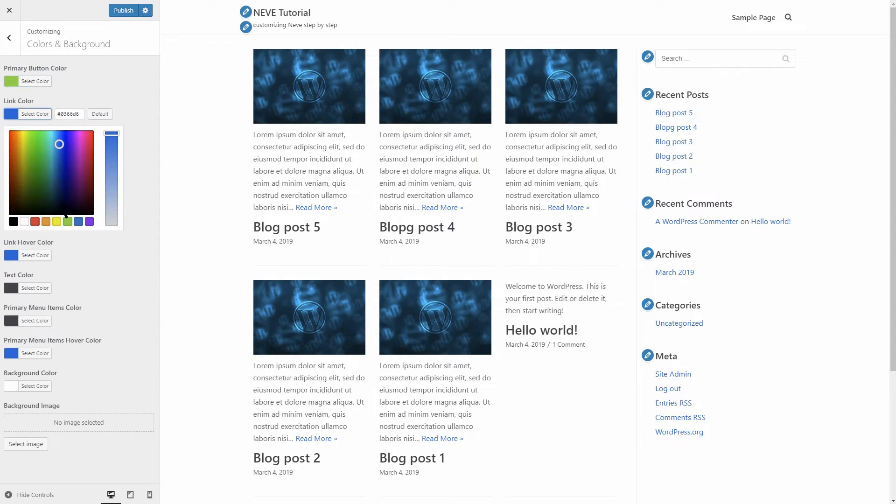
left_click(90, 222)
left_click(32, 114)
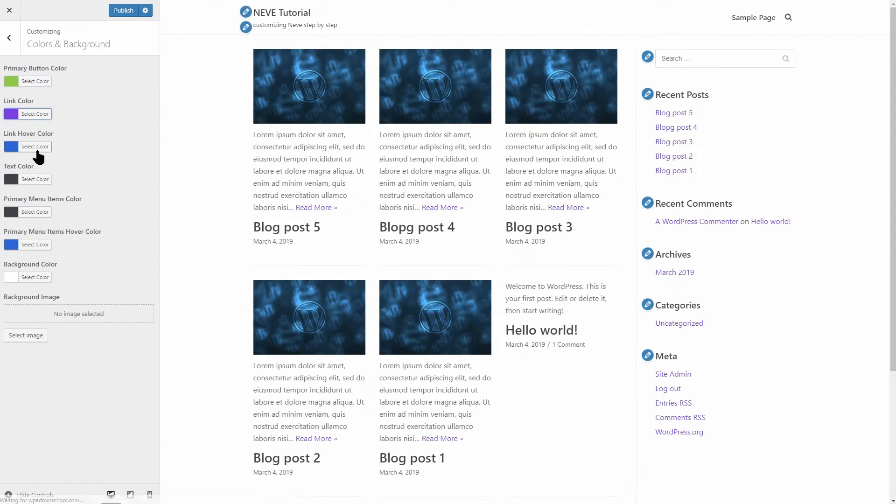
left_click(35, 147)
left_click(36, 254)
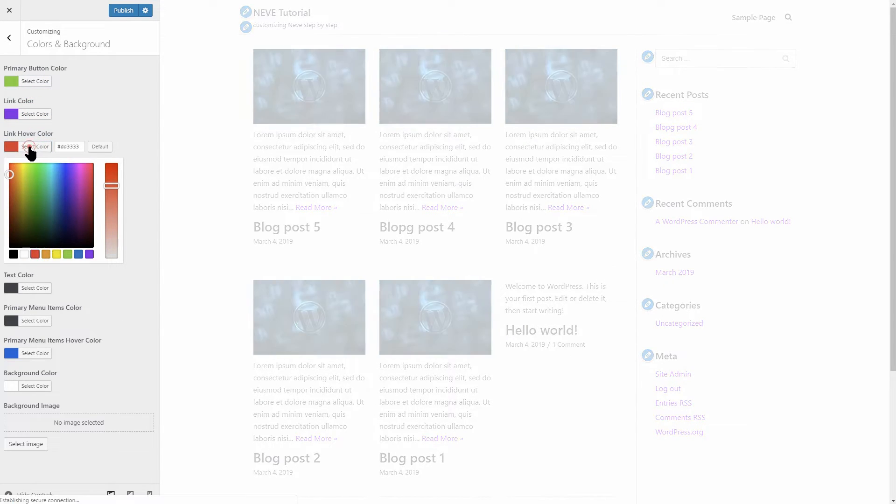
left_click(31, 148)
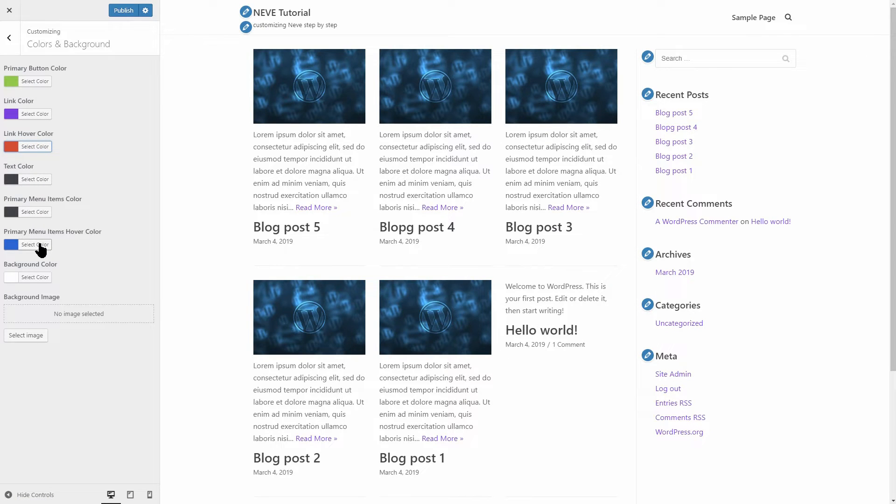
- Try a green background and blue background image, then restore default white background and link hover
left_click(36, 278)
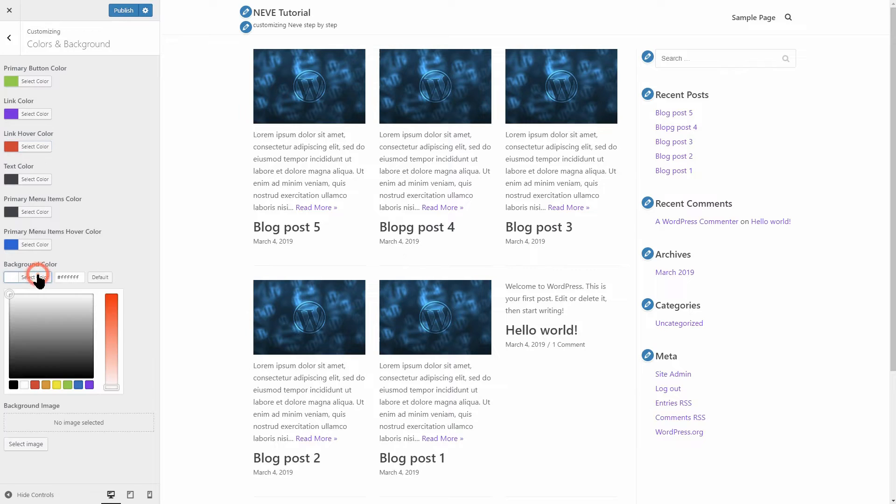
left_click(67, 385)
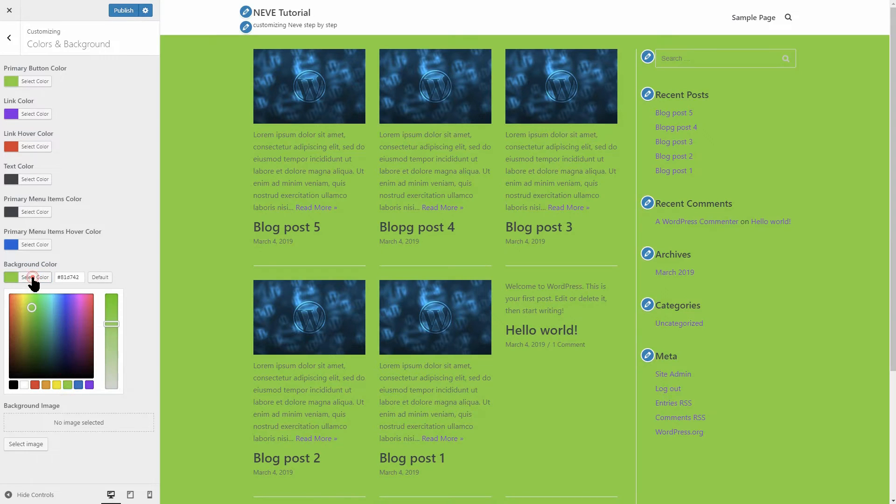
left_click(33, 279)
left_click(26, 337)
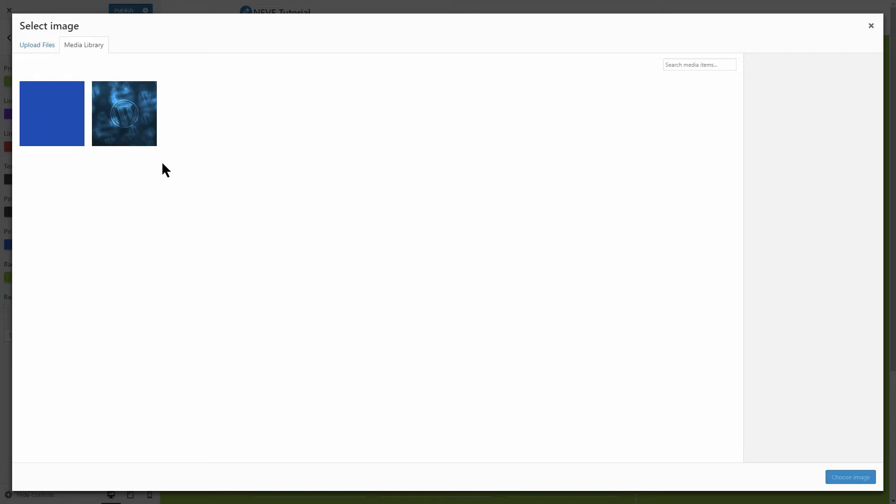
left_click(65, 117)
left_click(851, 477)
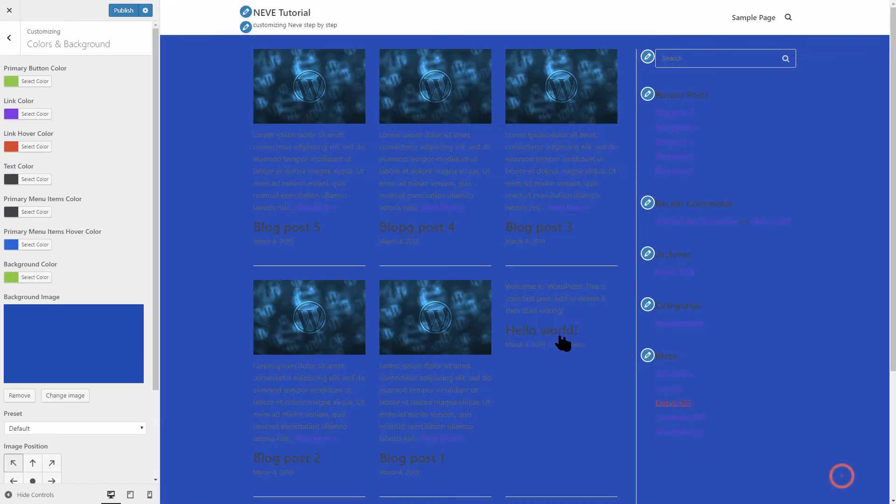
left_click(29, 397)
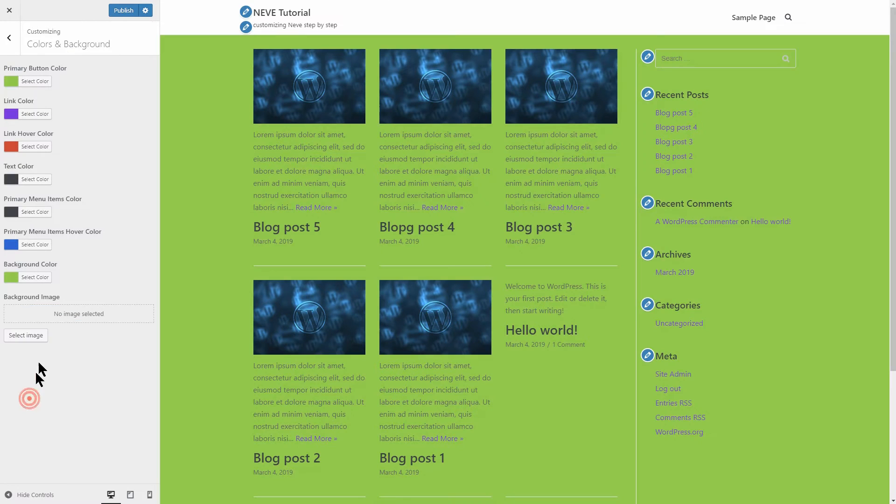
left_click(36, 277)
left_click(100, 278)
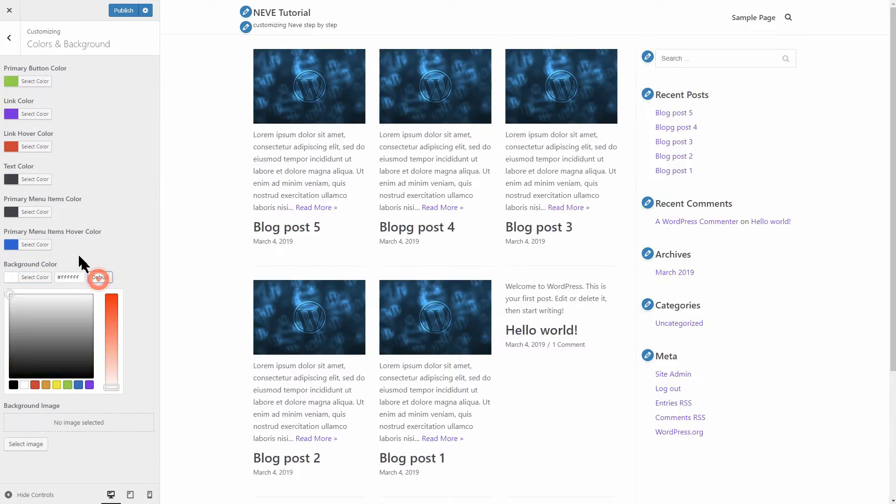
left_click(37, 147)
left_click(100, 147)
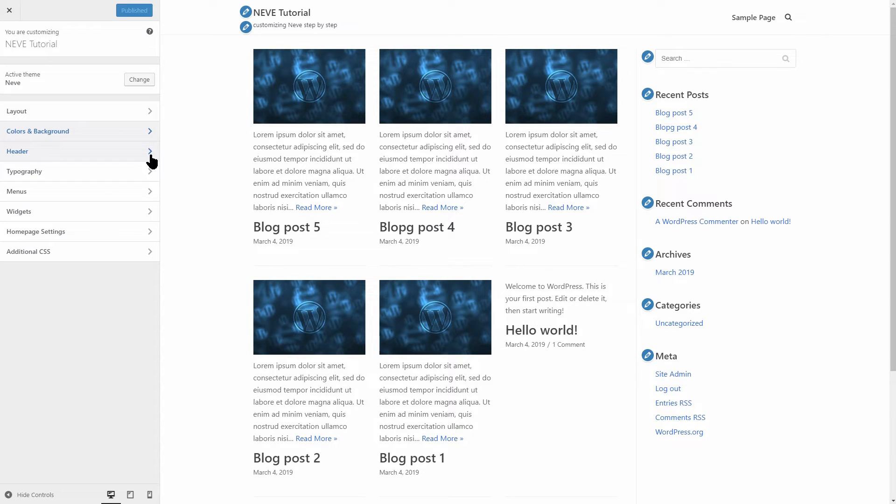
- Open the Header panel with Site Identity, Top Bar and Primary Navigation
left_click(151, 155)
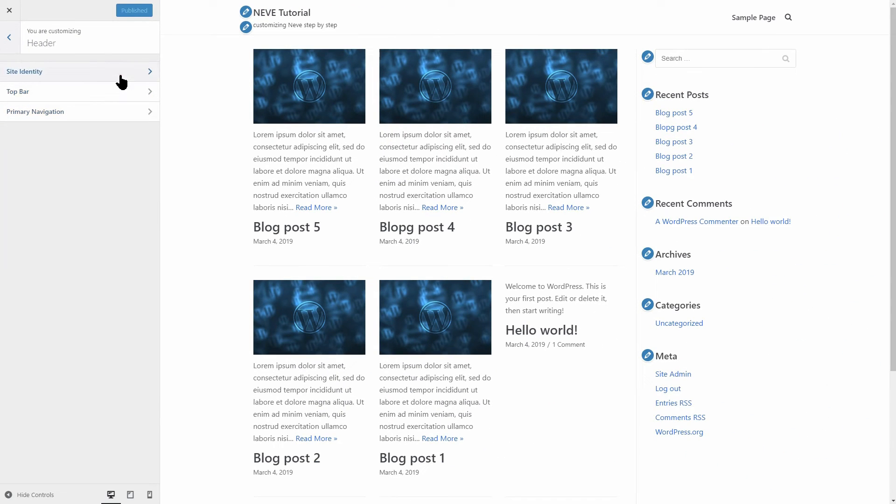
- Set the WordPress image as an uncropped logo, then remove the logo again
left_click(120, 75)
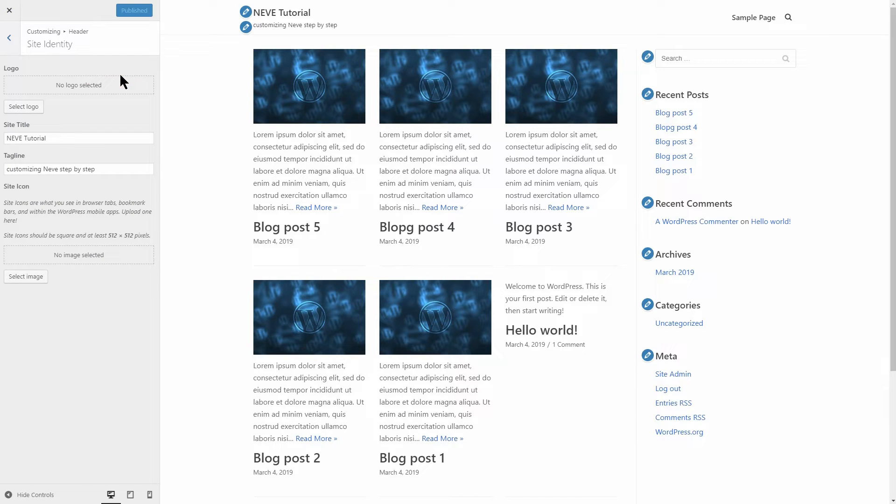
left_click(29, 109)
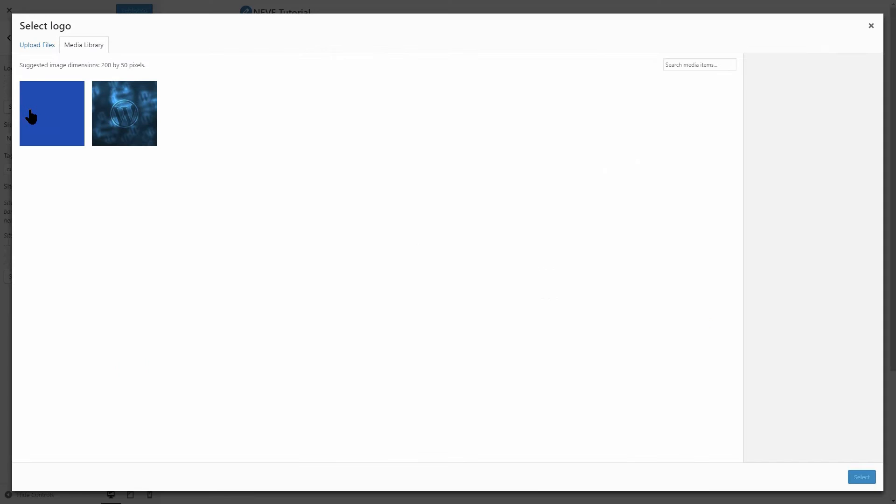
left_click(112, 116)
left_click(860, 479)
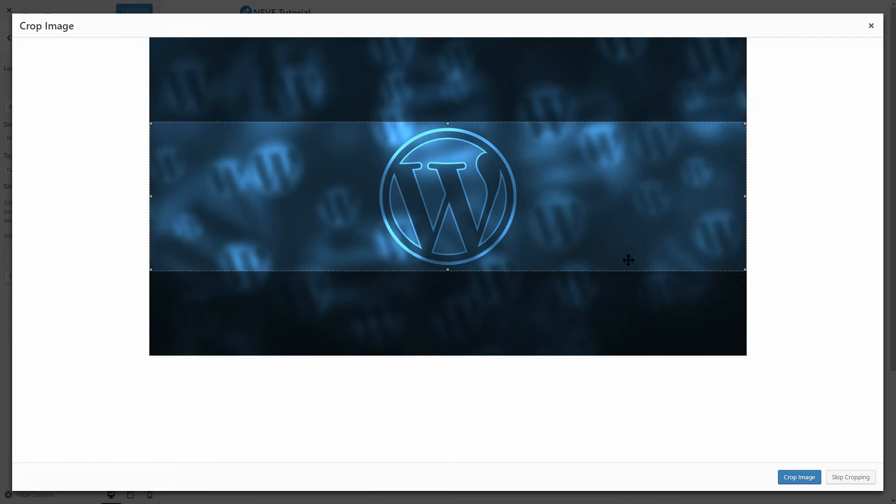
left_click(838, 479)
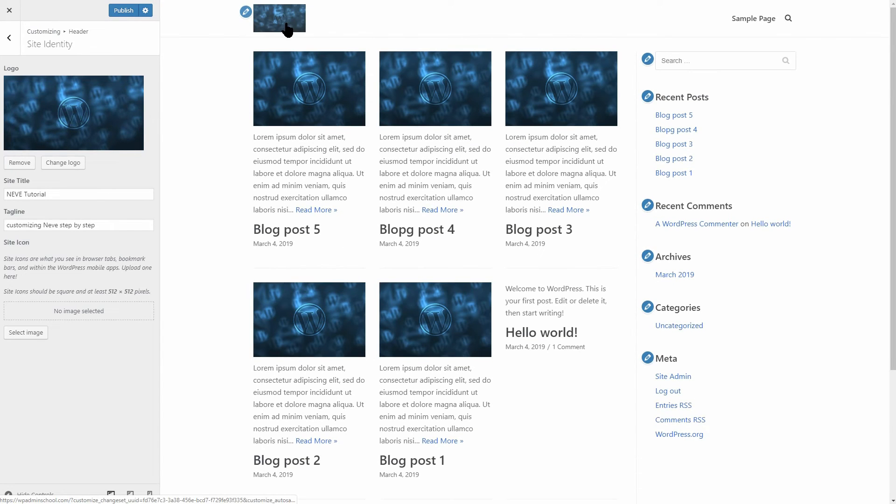
left_click(19, 163)
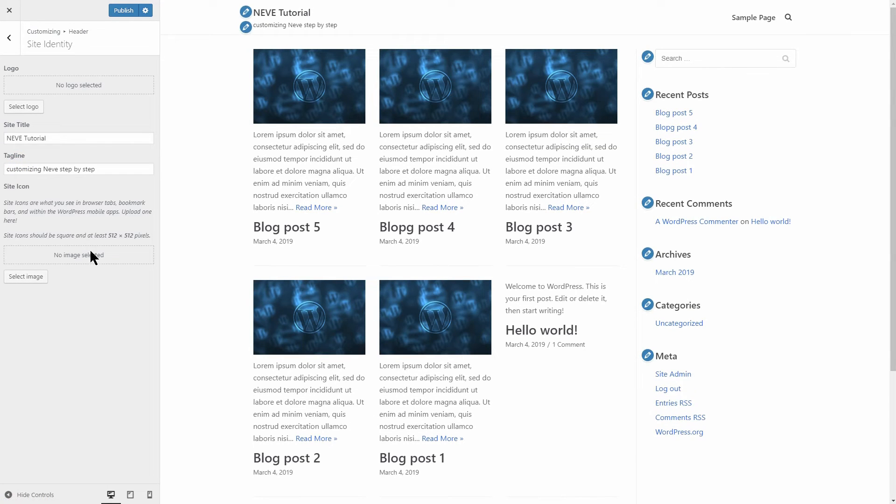
- Set the WordPress image, cropped square, as the site icon
left_click(26, 277)
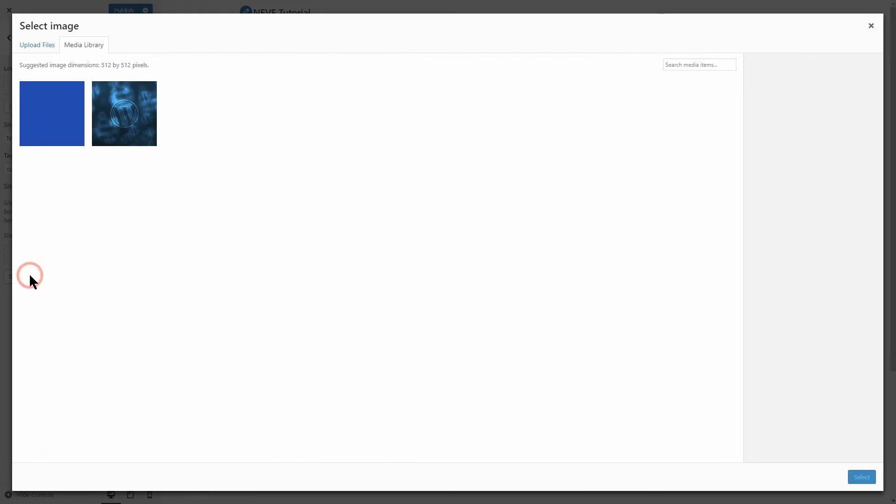
left_click(115, 137)
left_click(869, 478)
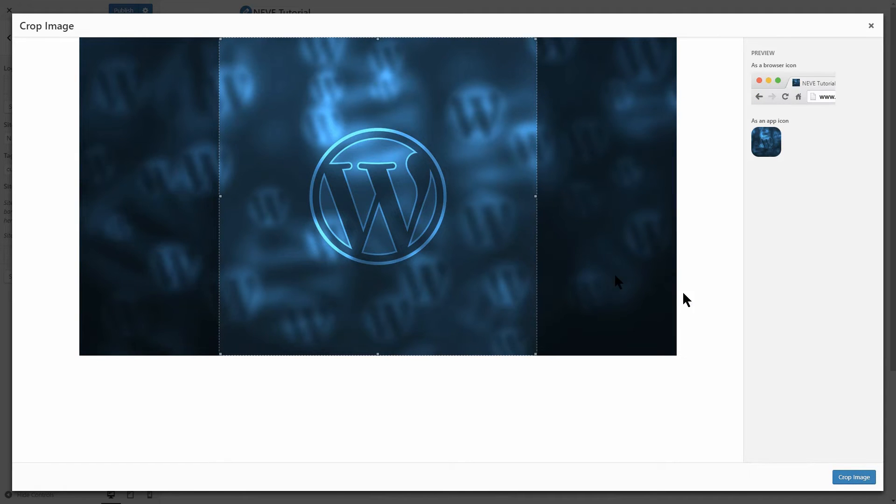
left_click(851, 479)
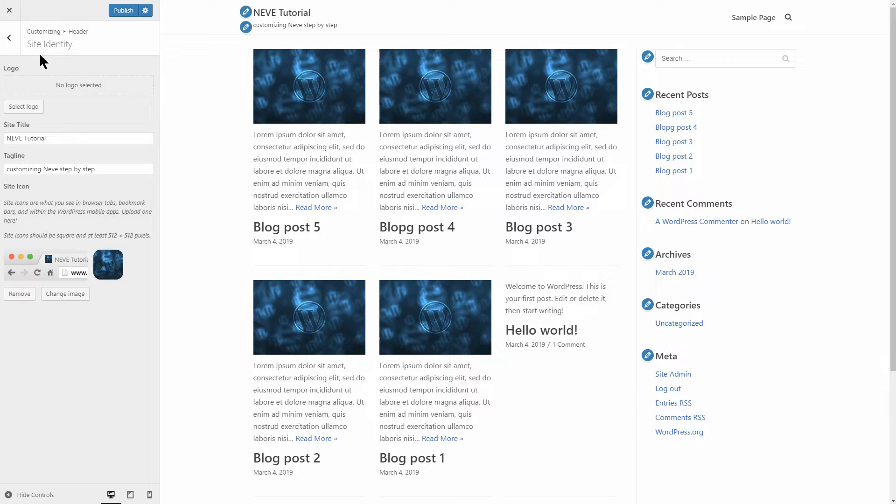
left_click(10, 39)
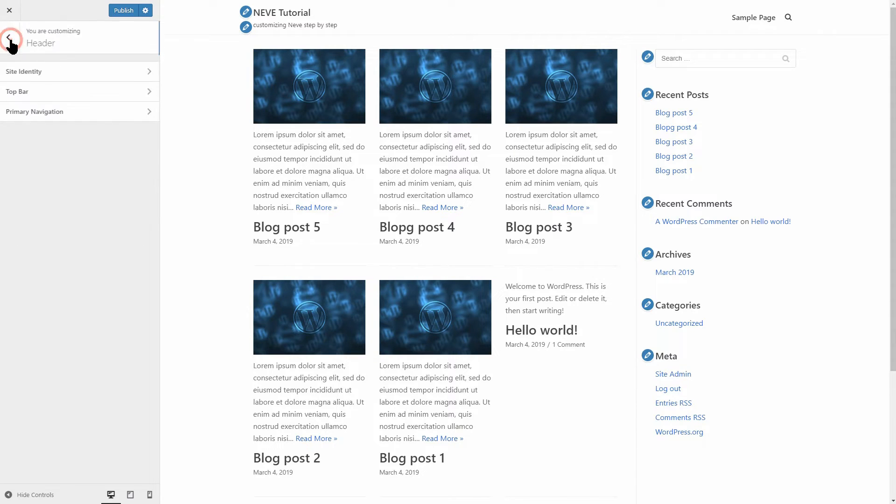
- Turn on the top bar and add a Call Us phone link with 333 888 999
left_click(152, 93)
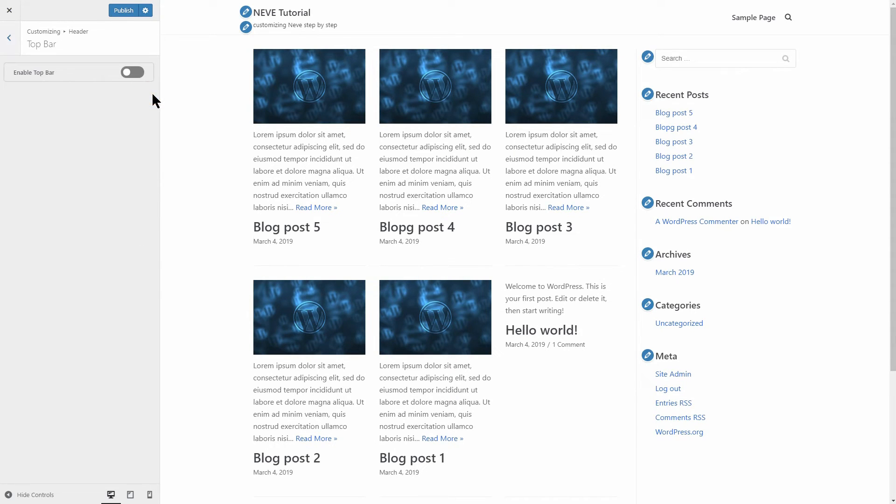
left_click(126, 73)
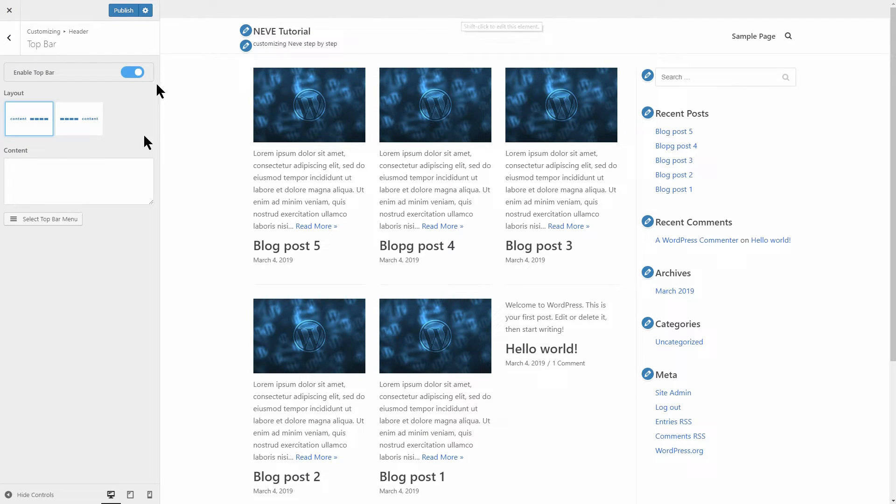
left_click(46, 172)
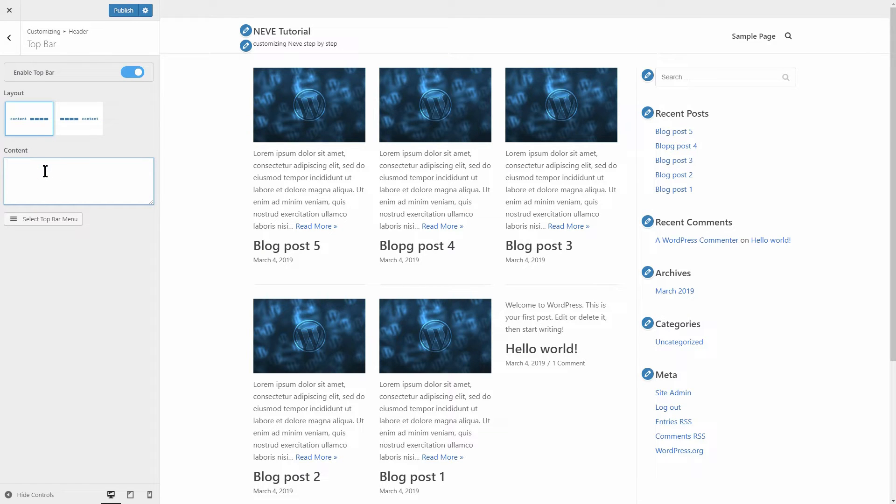
key("ctrl+v")
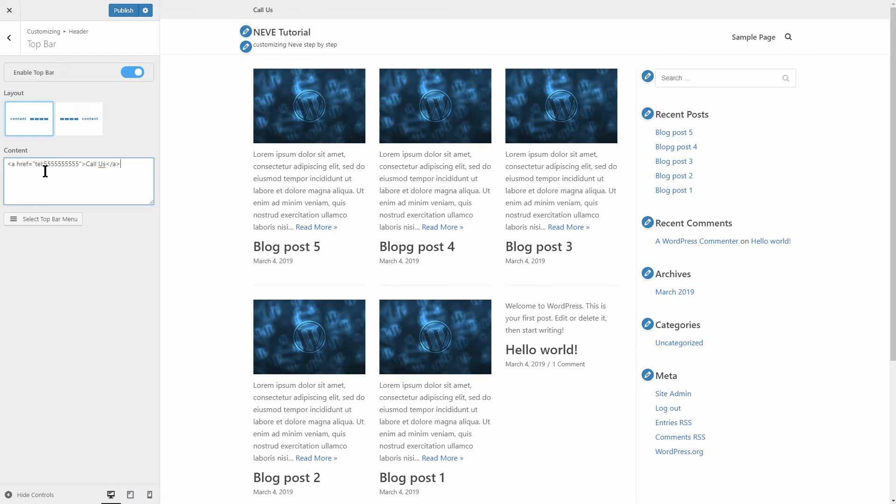
left_click(106, 165)
type("33")
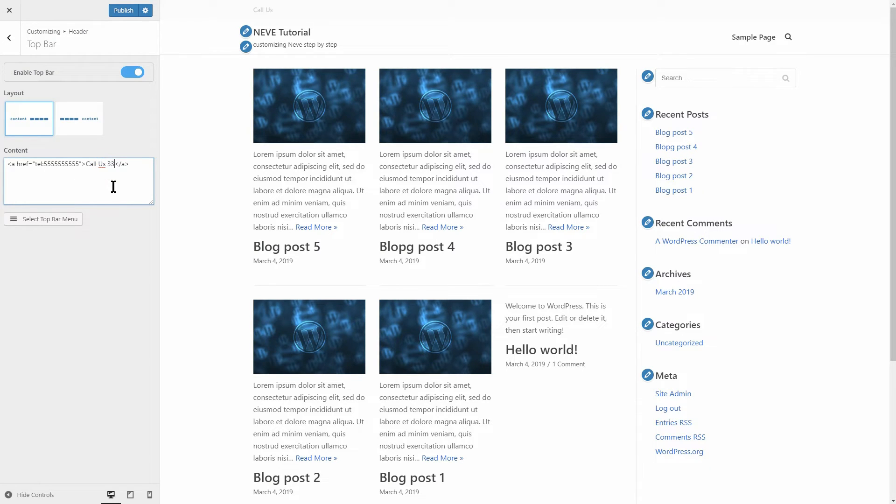
type("3 888 999")
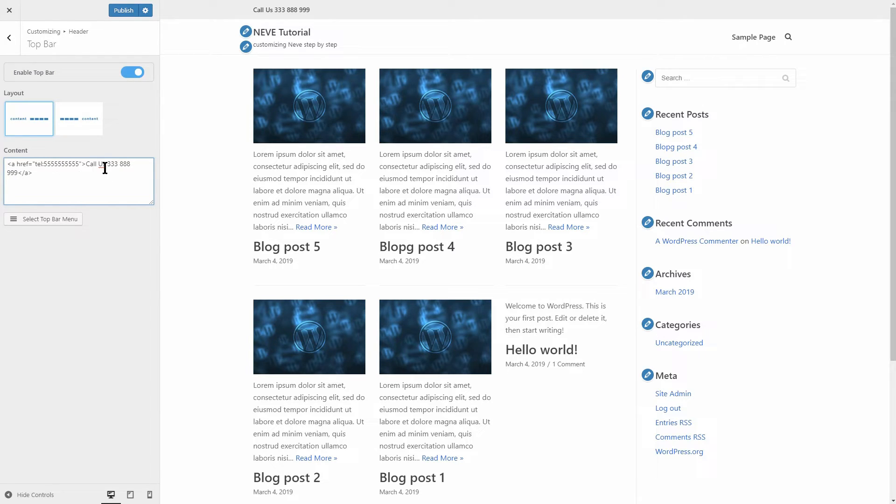
left_click_drag(107, 164, 79, 164)
- Try right-aligned top bar content, keep it on the left, and publish
left_click(82, 122)
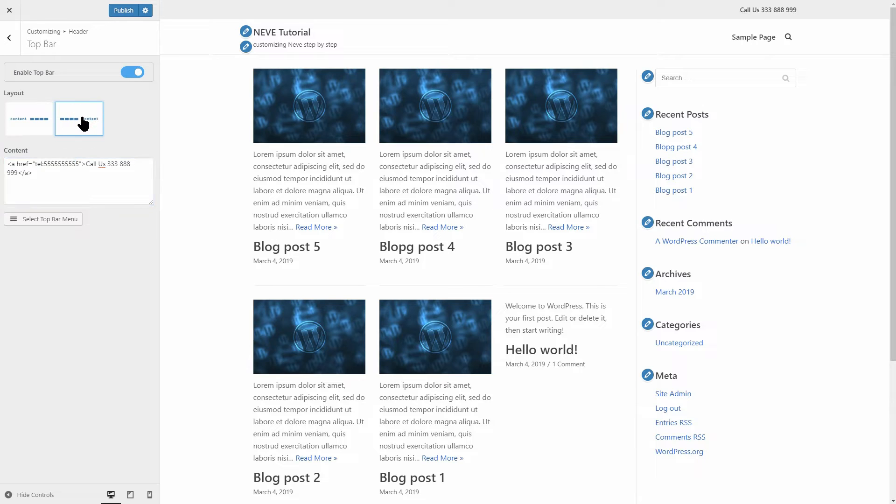
left_click(38, 124)
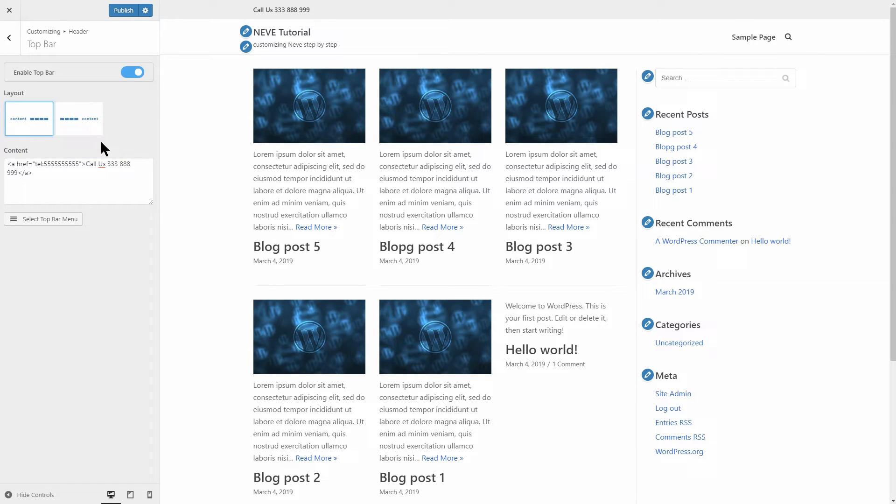
left_click(122, 11)
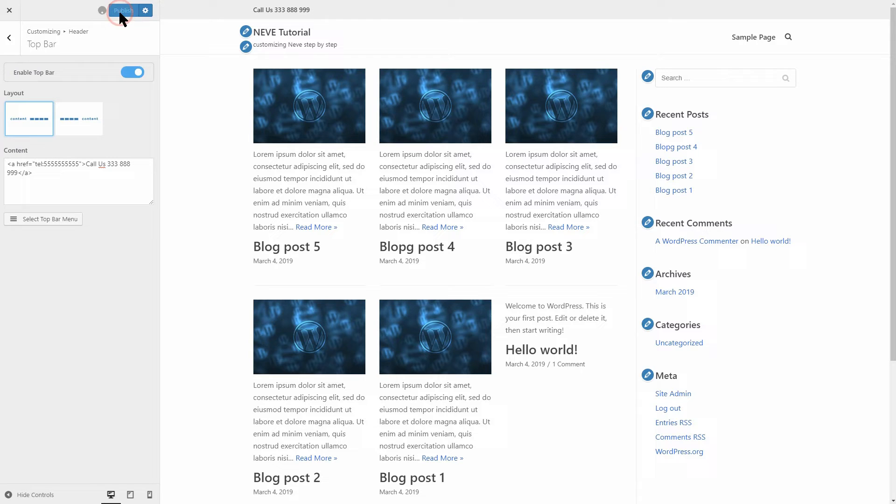
left_click(13, 42)
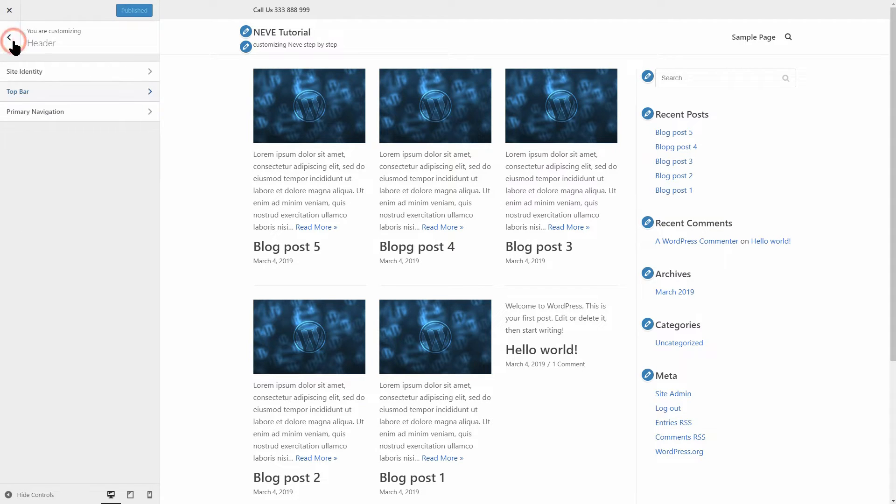
- Set the menu's last item to None, keep the logo-left menu-right layout, and publish
left_click(126, 114)
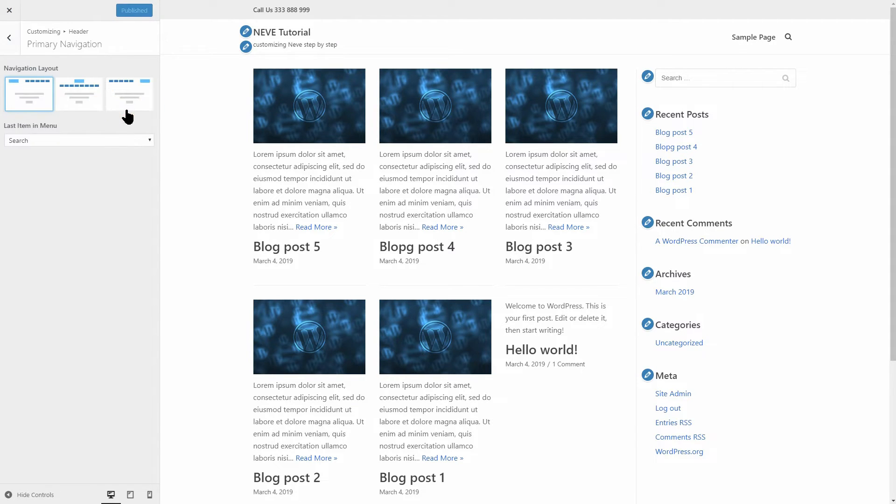
left_click(85, 99)
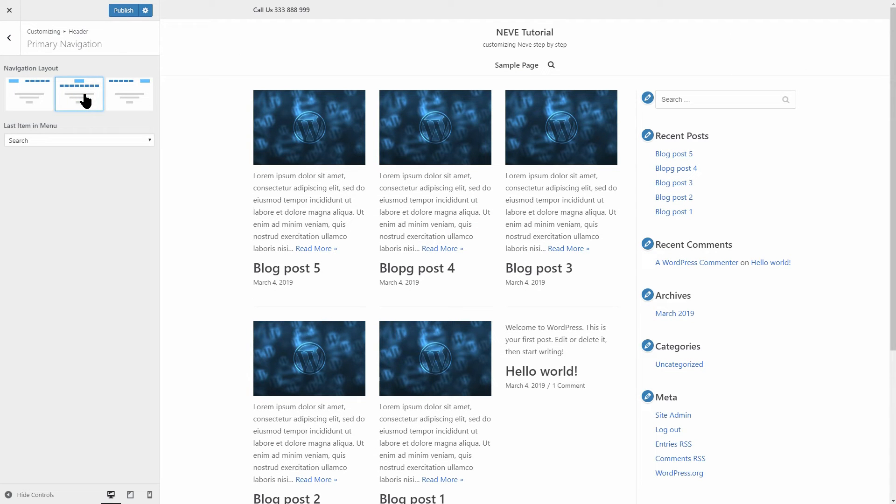
left_click(130, 100)
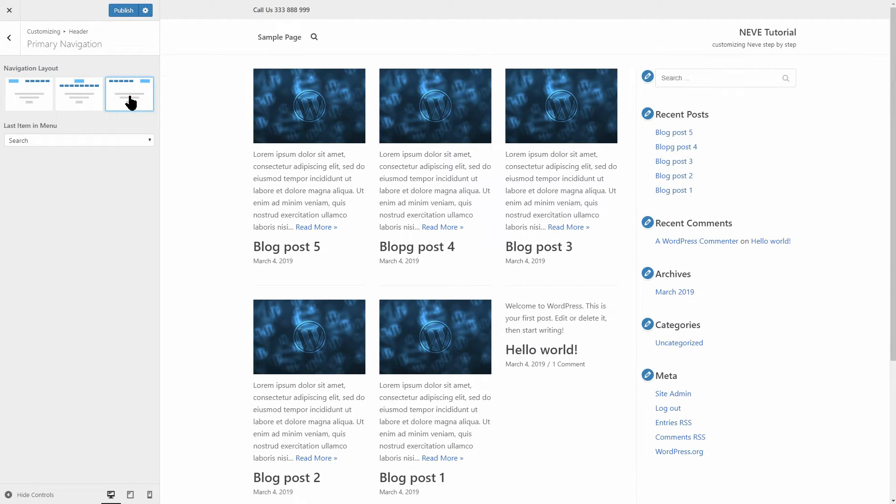
left_click(75, 98)
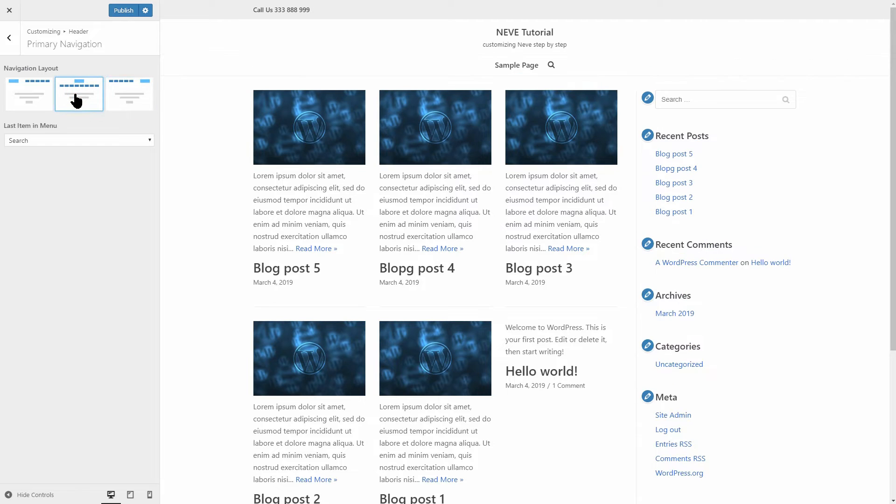
left_click(121, 141)
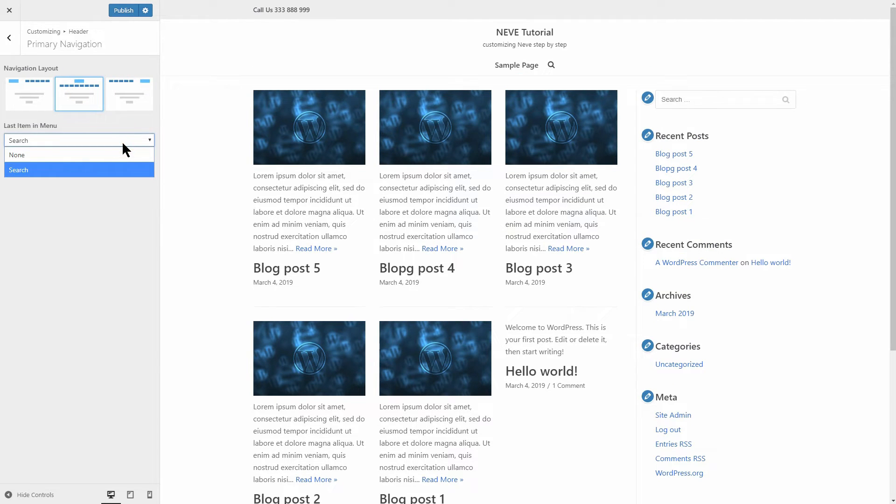
left_click(127, 154)
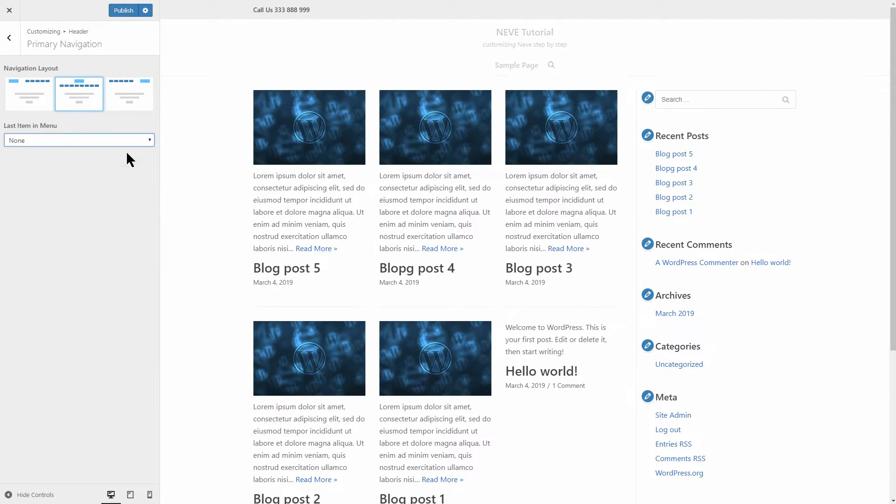
left_click(35, 91)
left_click(123, 10)
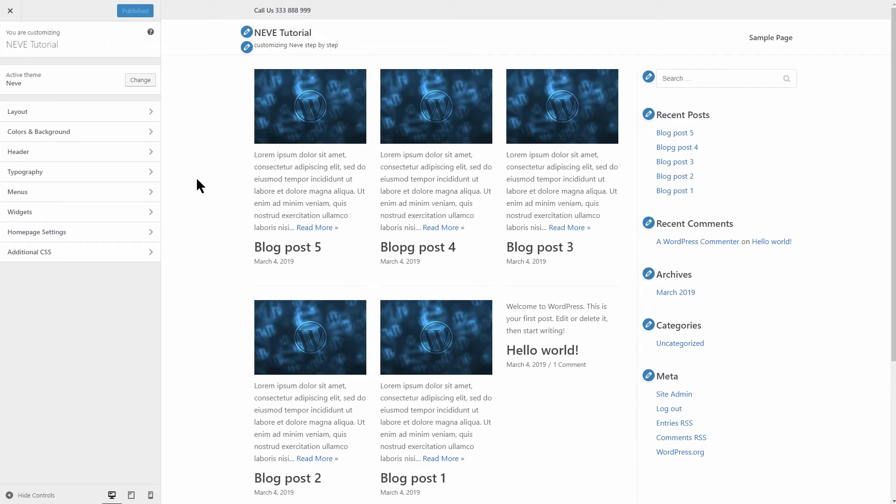
- Set body text to Arial, Helvetica, sans-serif at 18 px, with mobile line height 1.9
left_click(148, 174)
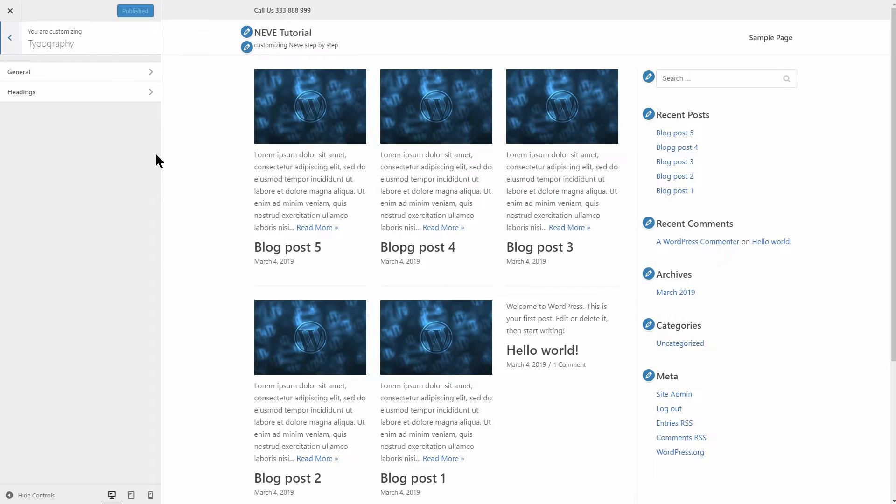
left_click(151, 73)
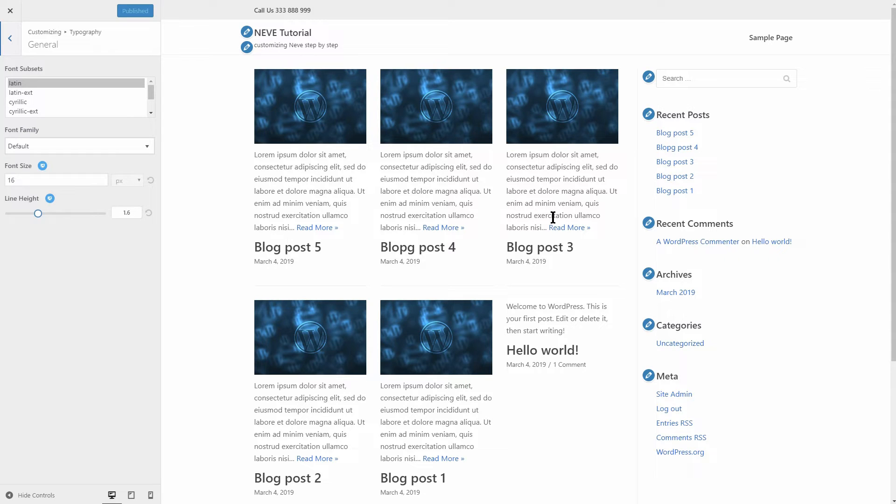
left_click_drag(149, 90, 147, 106)
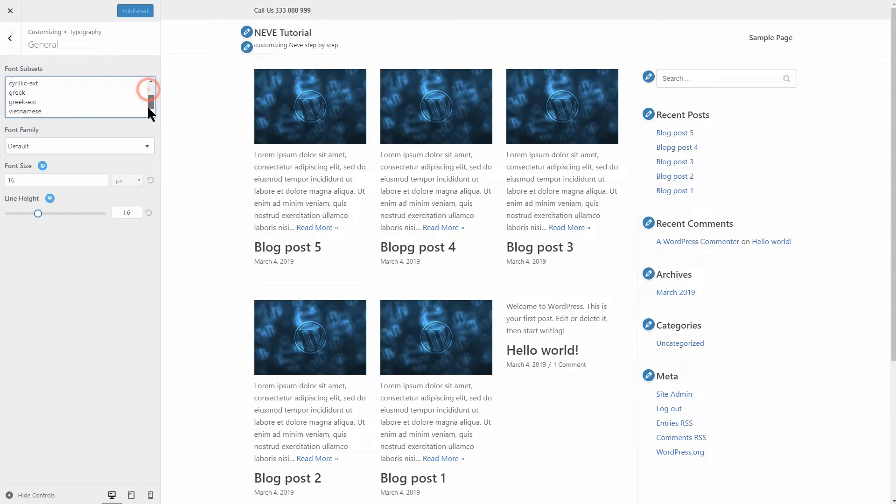
left_click(144, 144)
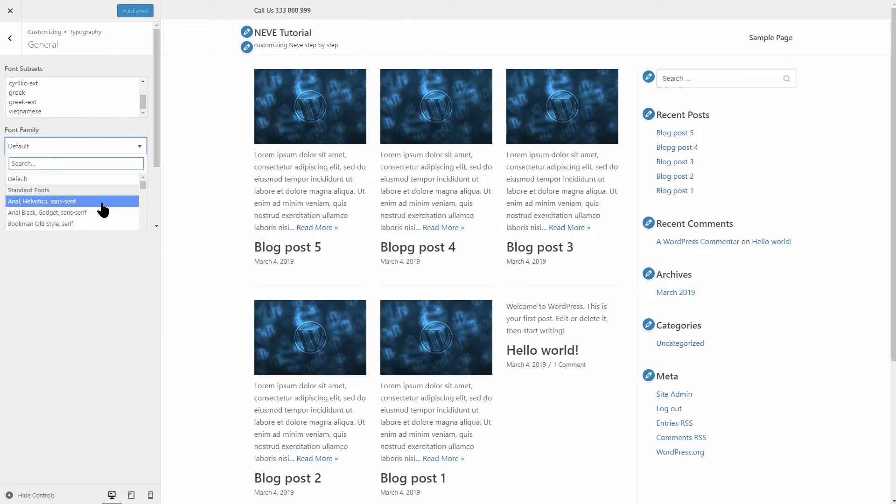
left_click(101, 201)
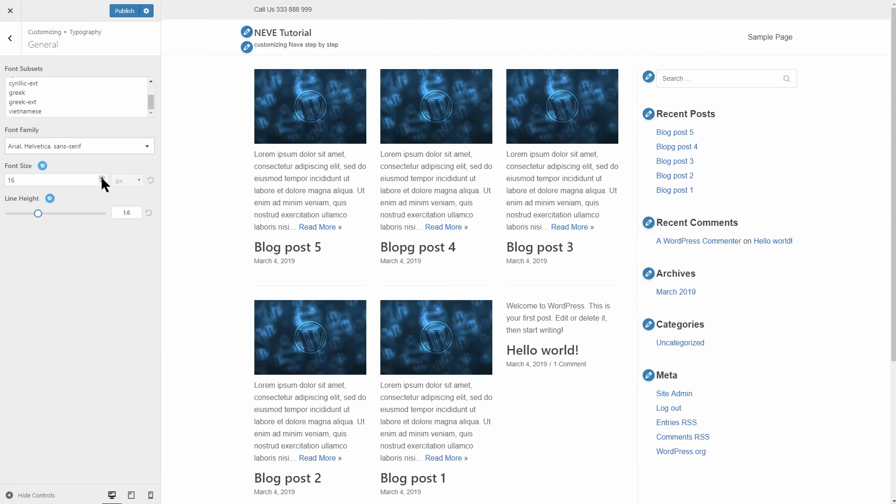
left_click(102, 178)
left_click(102, 178)
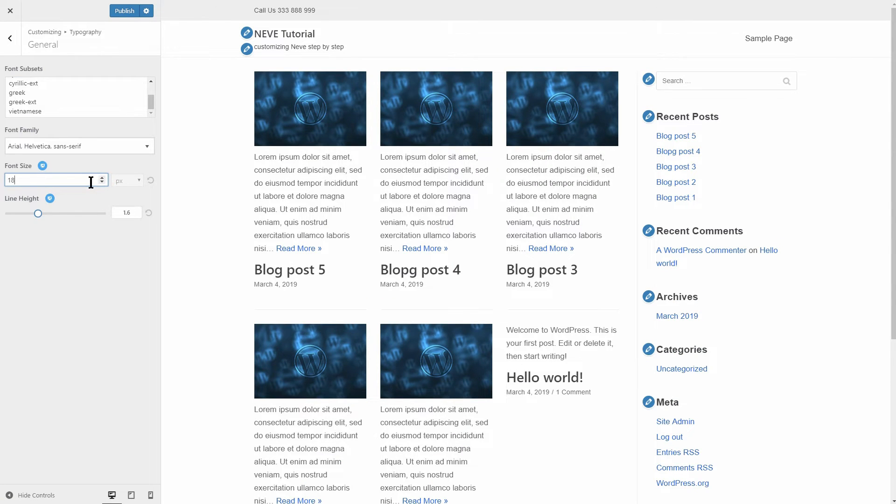
left_click(66, 165)
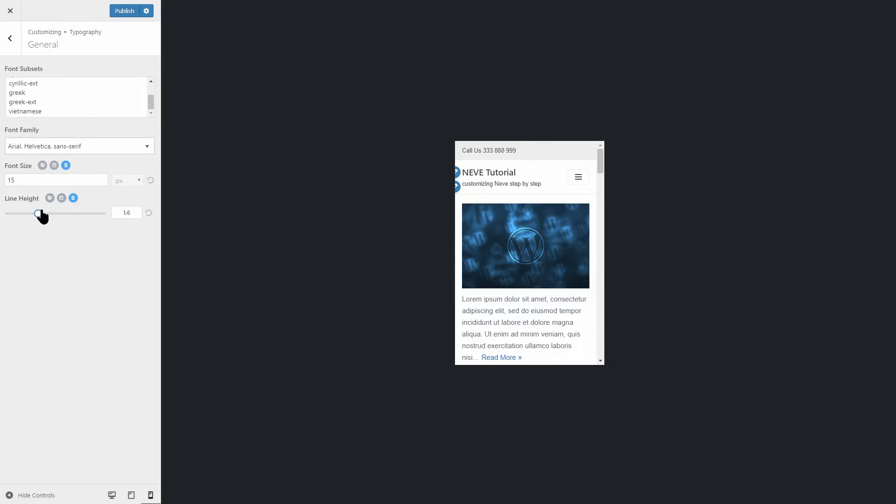
left_click_drag(41, 216, 46, 215)
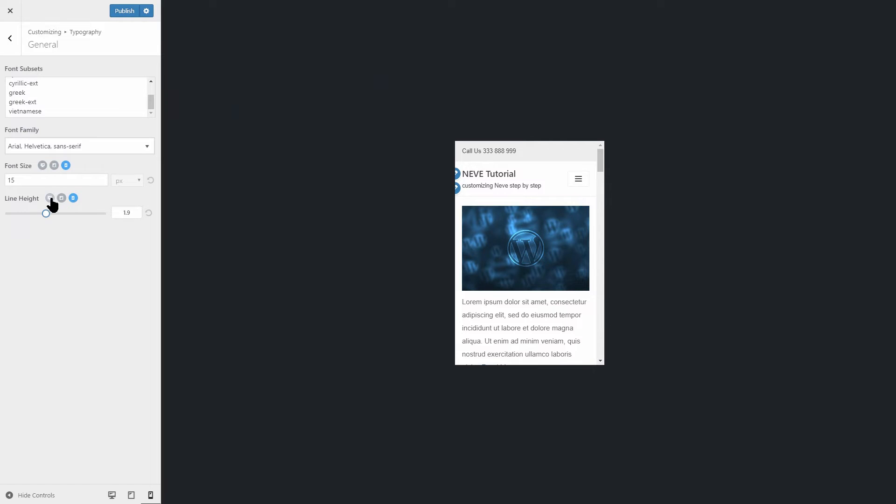
left_click(49, 199)
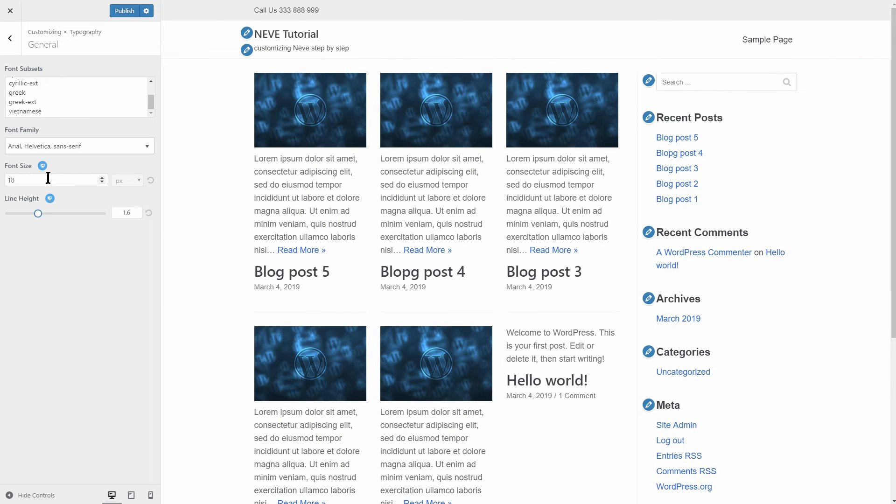
left_click(10, 39)
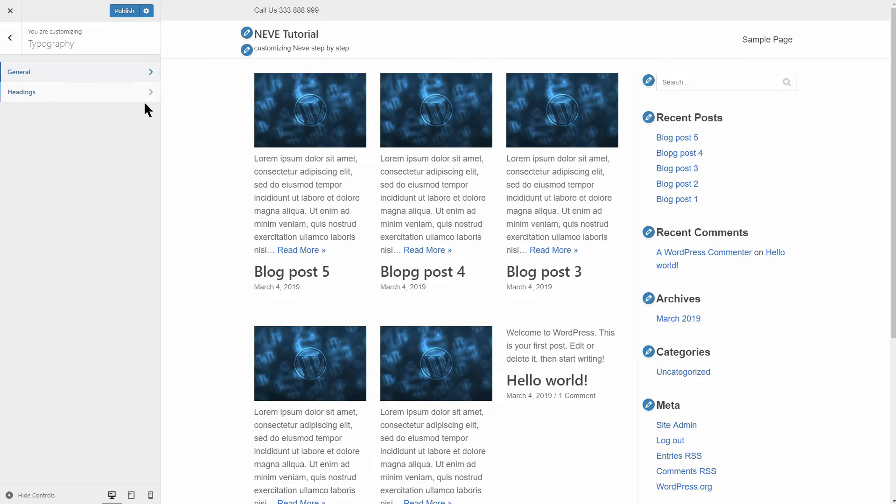
- Set the heading font to Garamond, serif and review the H1 to H6 size settings
left_click(147, 96)
left_click(145, 86)
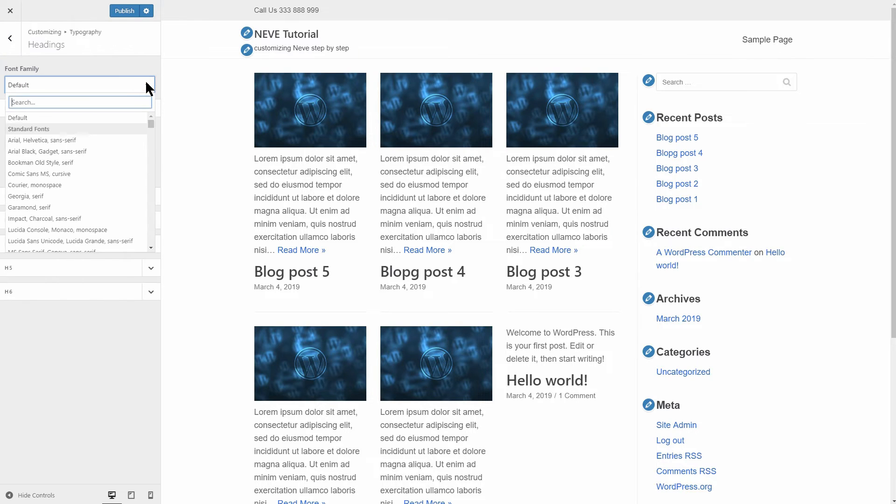
left_click(66, 207)
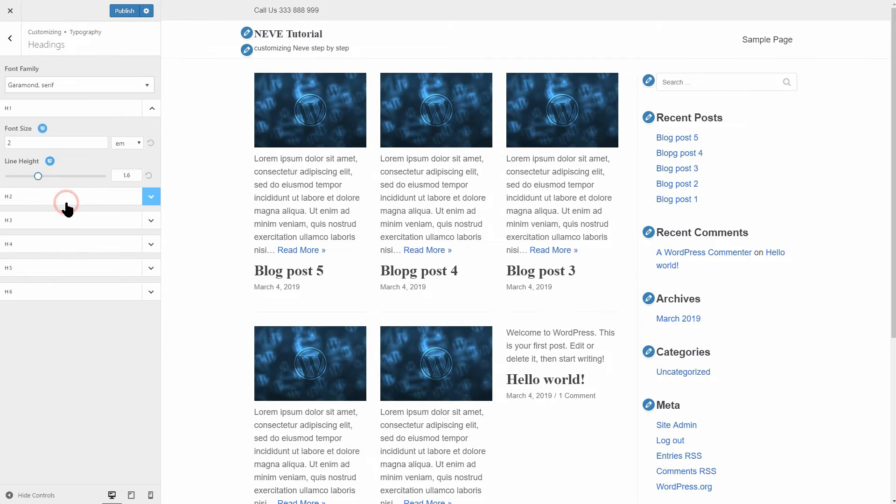
left_click(104, 143)
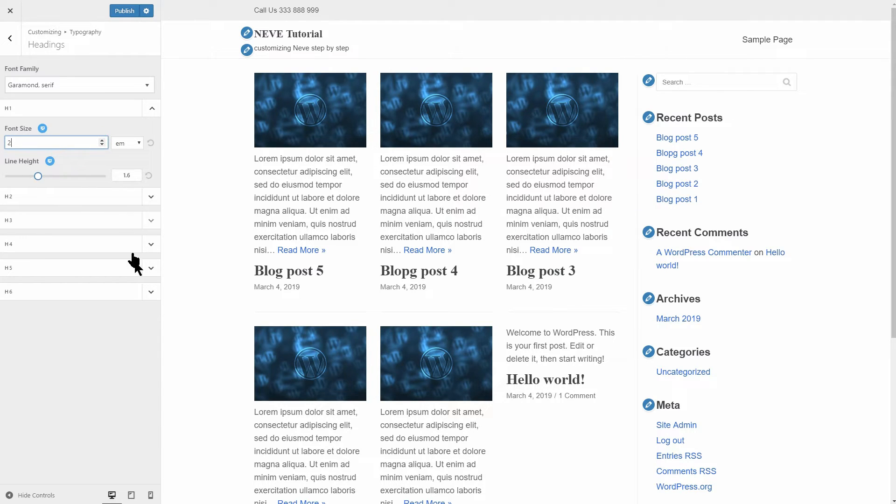
left_click(151, 294)
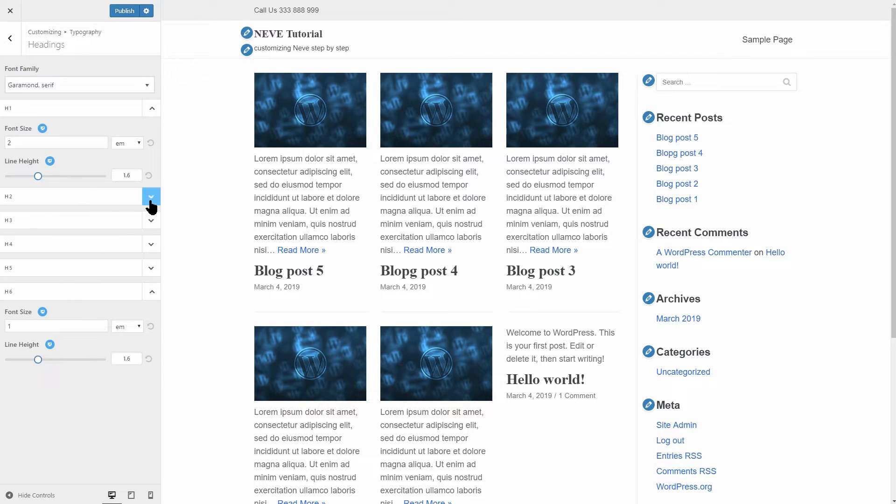
- Preview Blog post 5 and highlight the Heading 2 and Heading 4 text to compare
left_click(306, 250)
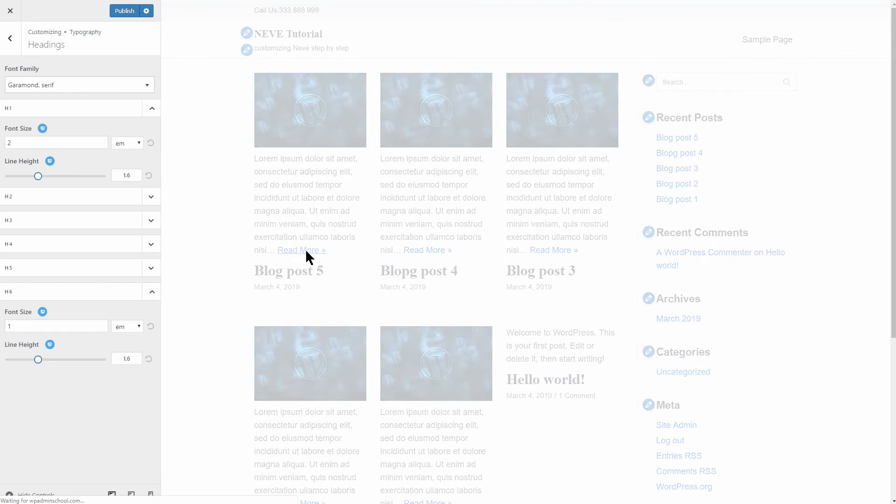
scroll(354, 275, "down", 6)
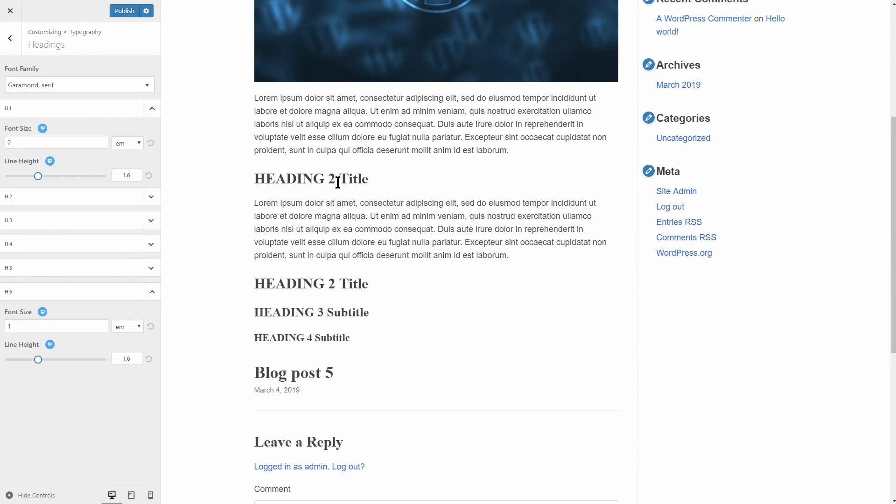
left_click_drag(259, 179, 368, 181)
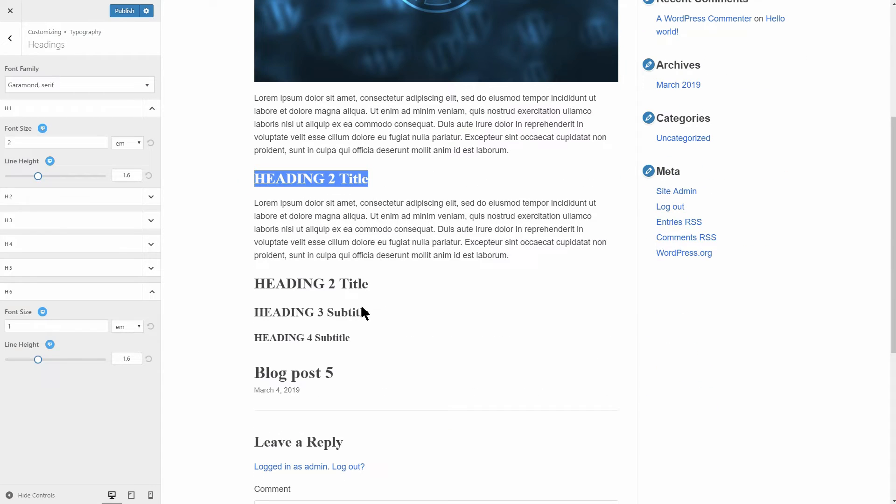
left_click_drag(354, 337, 246, 335)
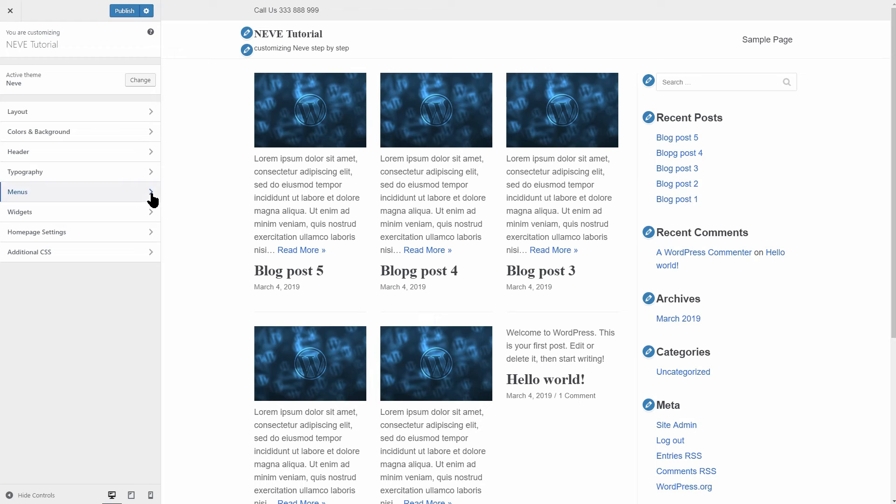
- Start a new menu under Menus, then leave the form without creating it
left_click(150, 193)
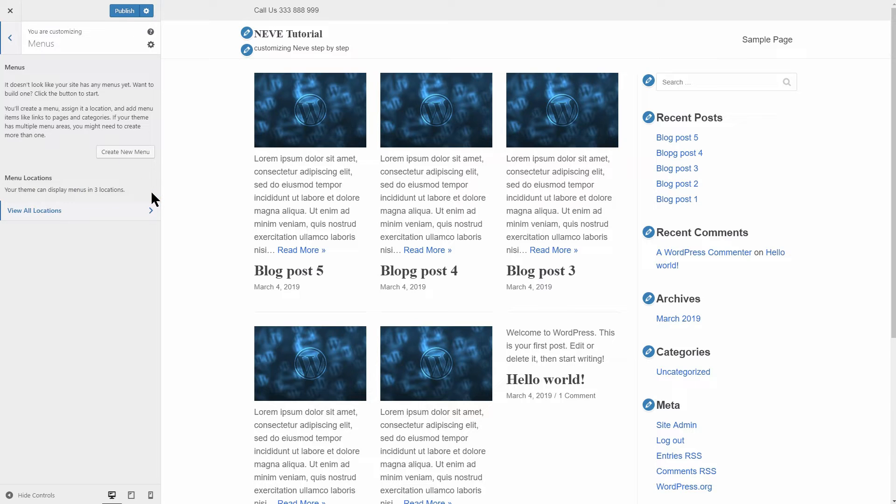
left_click(123, 151)
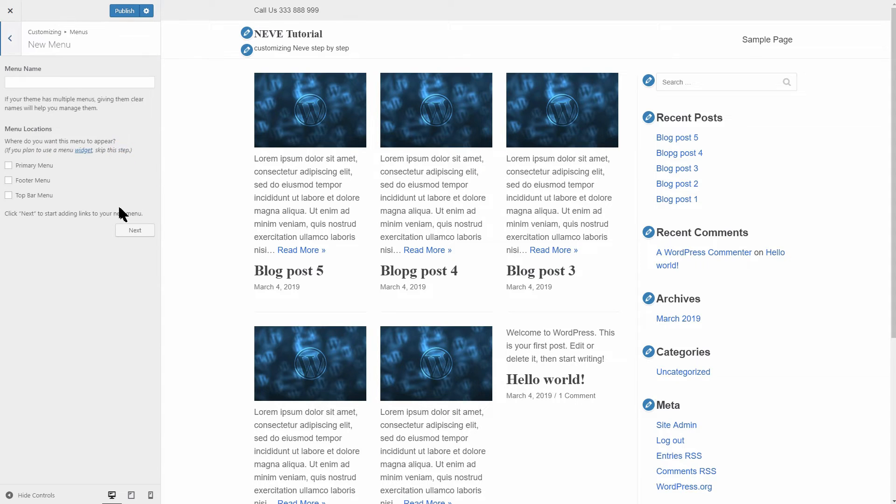
left_click(11, 45)
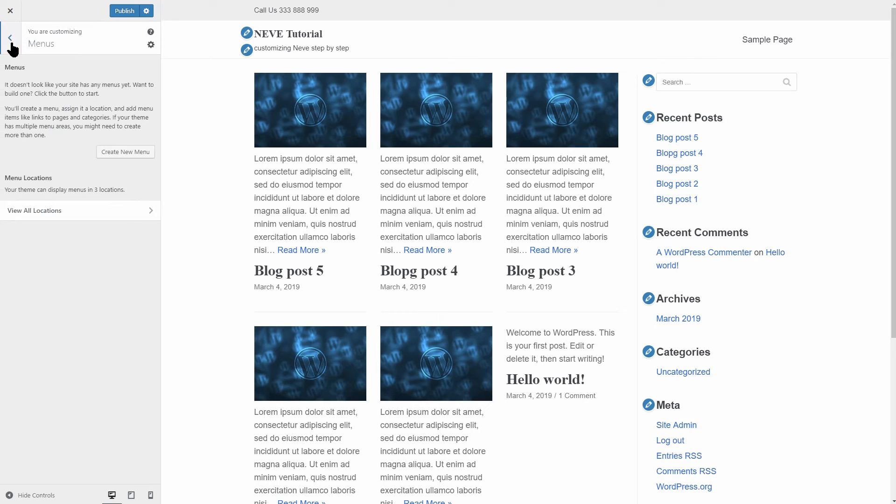
- Check the Primary, Footer and Top Bar location dropdowns, none with a menu assigned
left_click(147, 211)
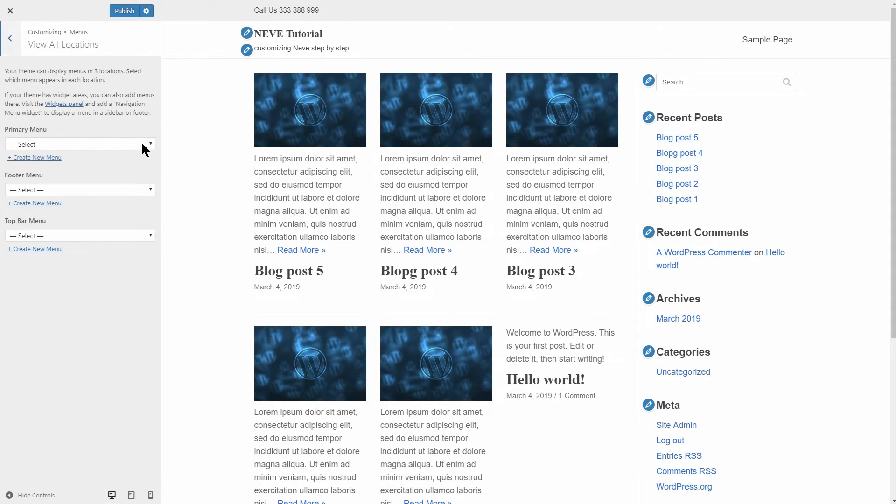
left_click(143, 144)
left_click(146, 143)
left_click(146, 190)
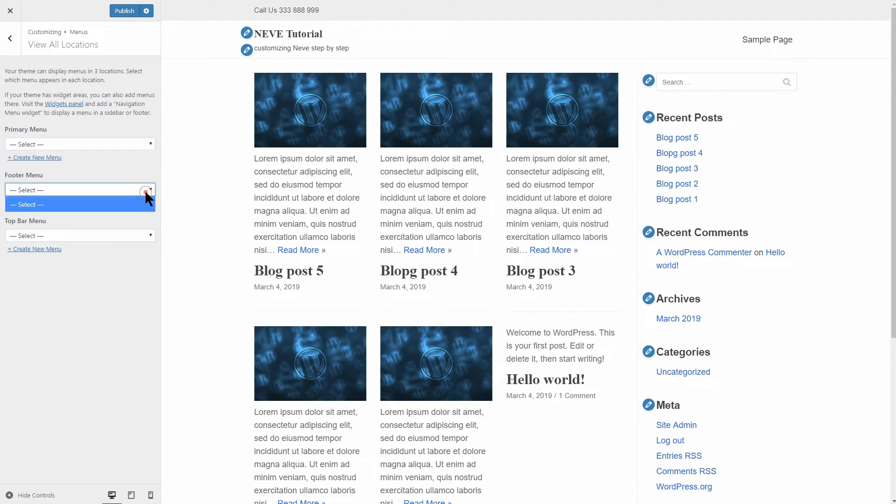
left_click(144, 189)
left_click(137, 232)
left_click(137, 231)
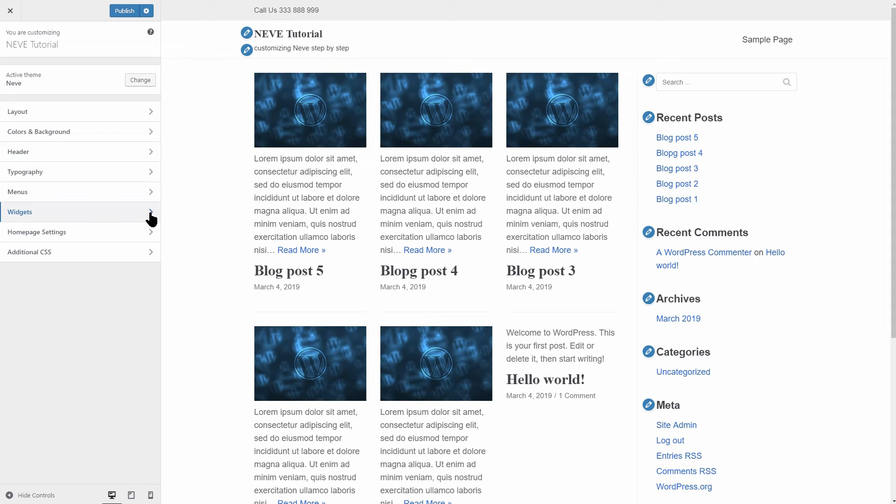
- Look through the Footer One, Footer Two and Footer Three widget areas
left_click(151, 213)
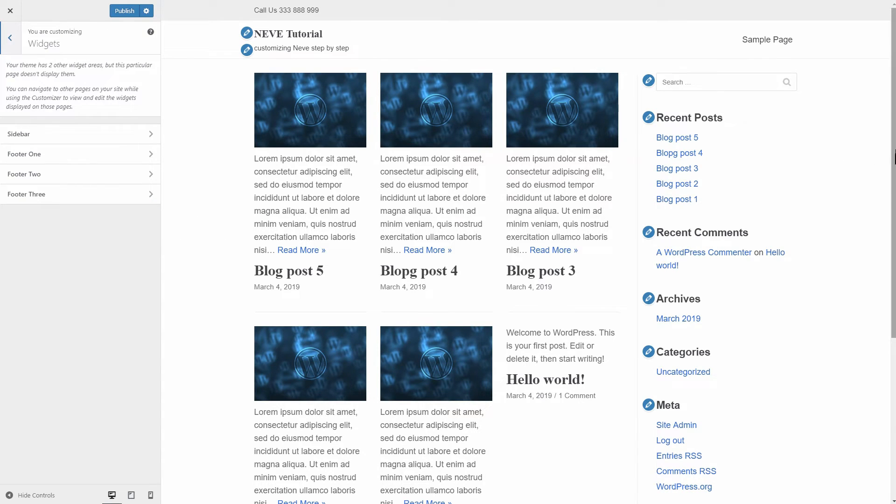
scroll(796, 130, "down", 2)
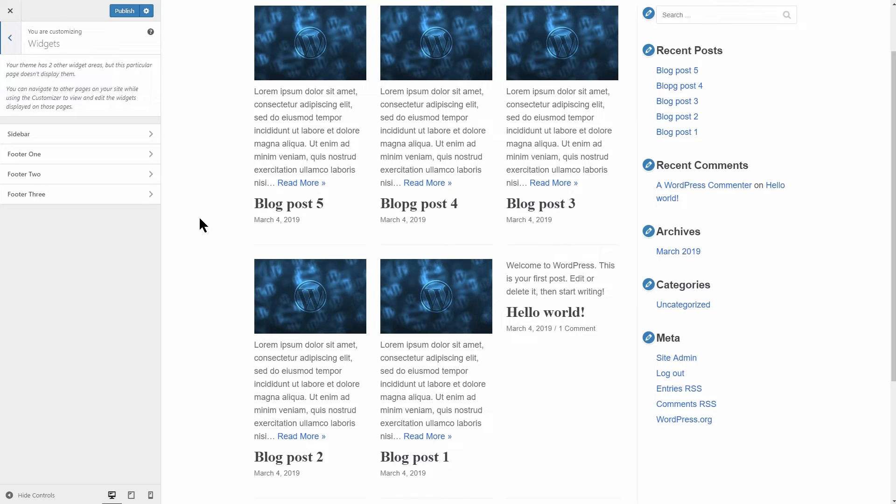
left_click(152, 158)
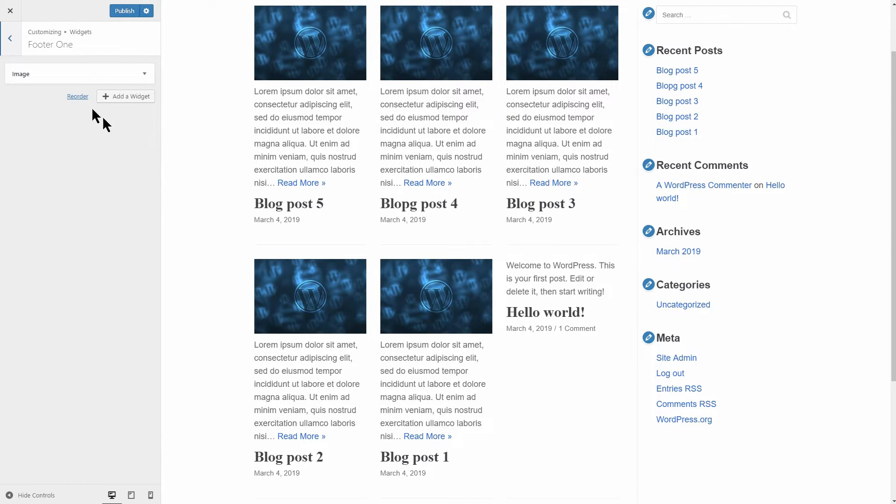
left_click(9, 40)
scroll(440, 280, "down", 2)
scroll(440, 280, "down", 2)
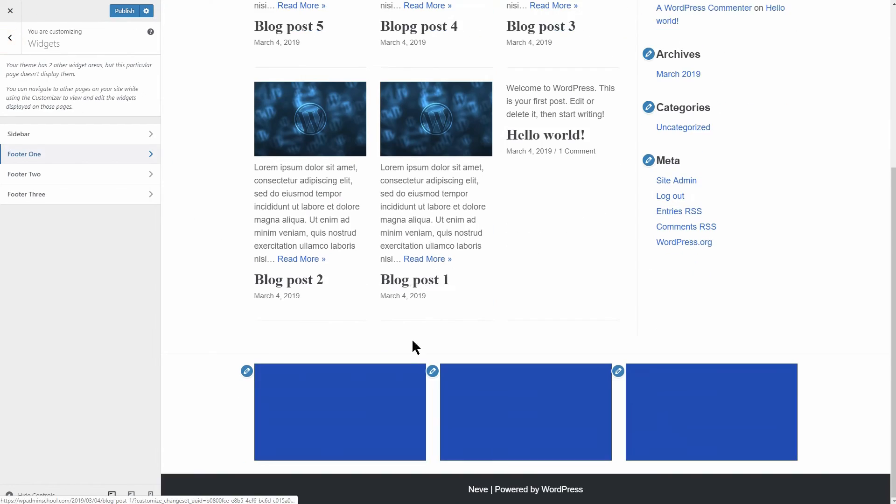
left_click(151, 174)
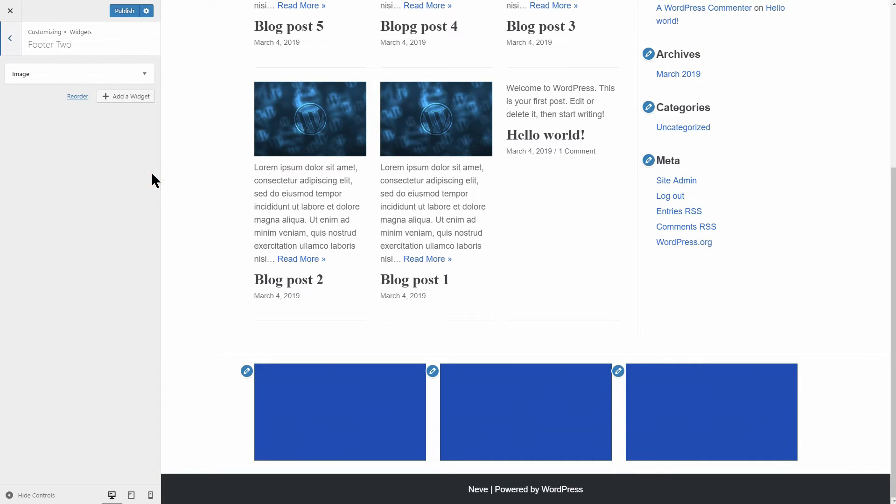
left_click(11, 50)
left_click(137, 195)
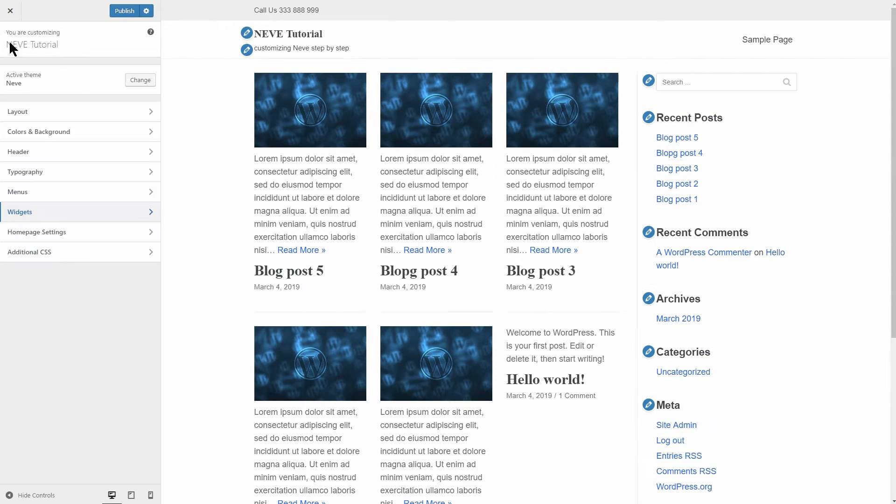
- Check the footer layout's widget columns setting, still at 3
left_click(152, 111)
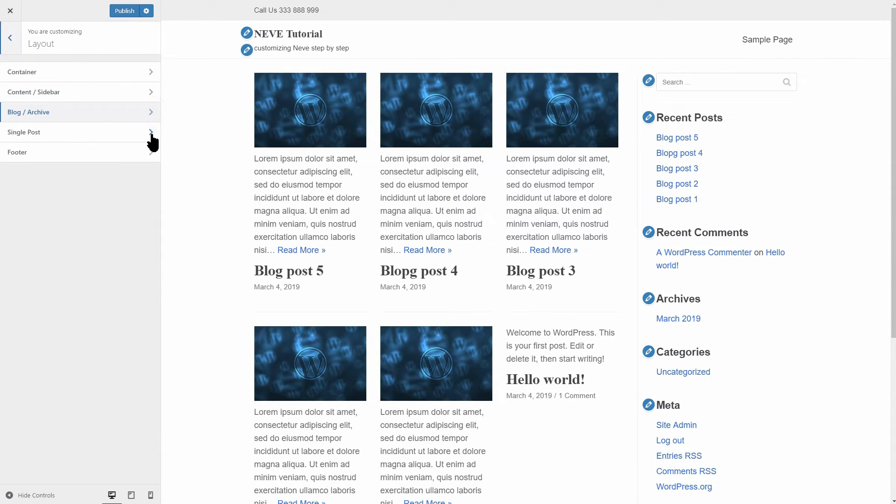
left_click(151, 153)
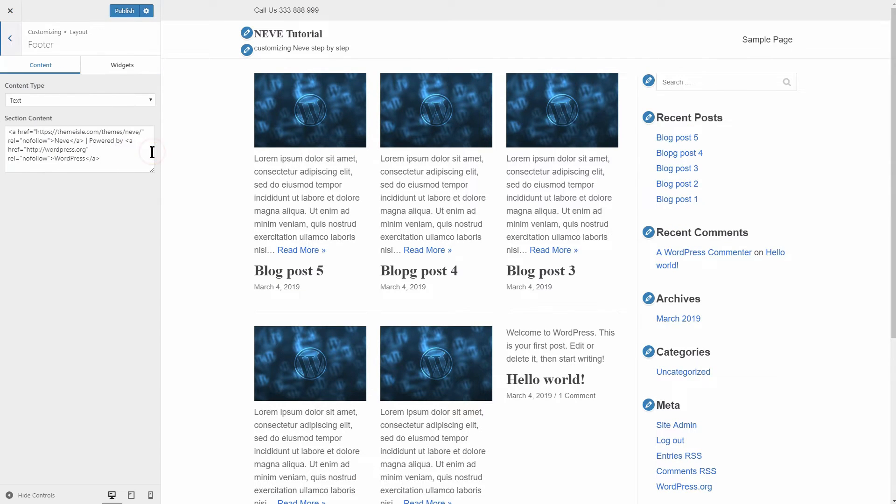
left_click(135, 68)
left_click(142, 100)
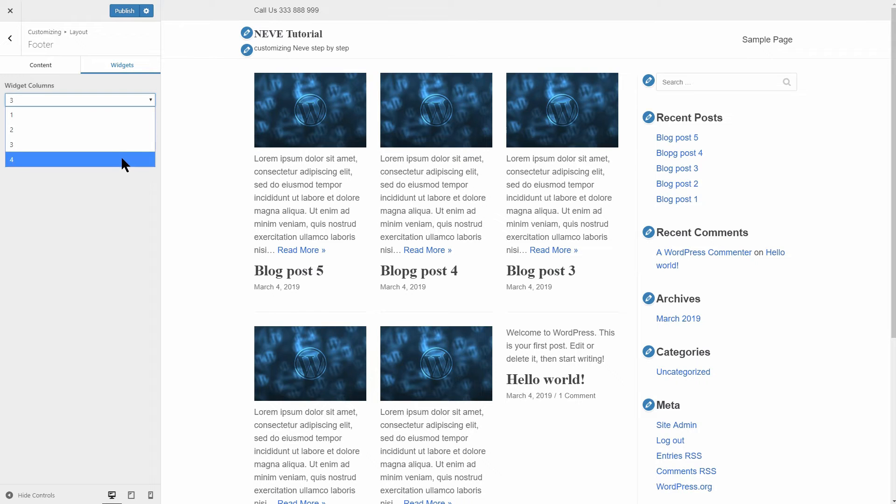
scroll(208, 203, "down", 5)
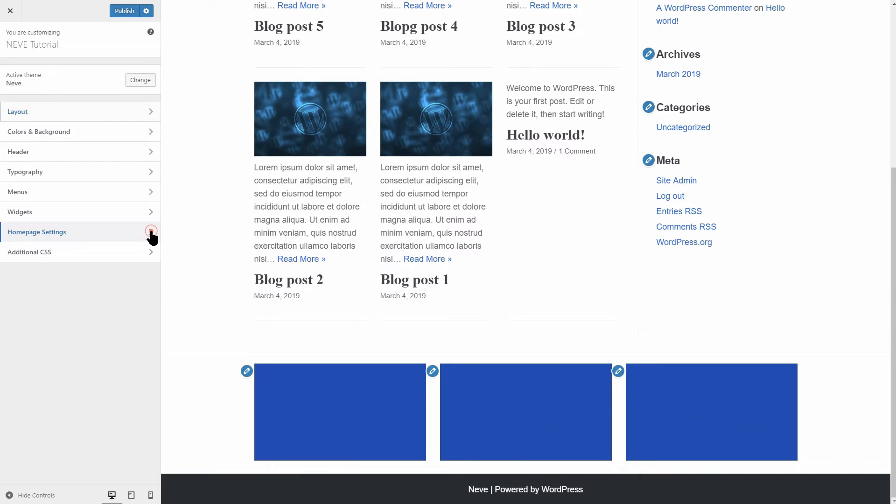
- Switch the homepage to a static page and create a new page 'test' as the homepage
left_click(150, 234)
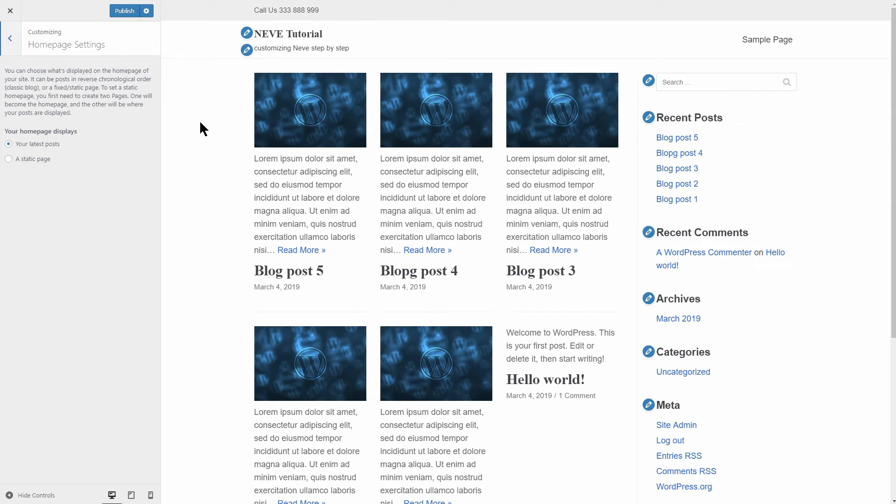
left_click(8, 159)
left_click(70, 196)
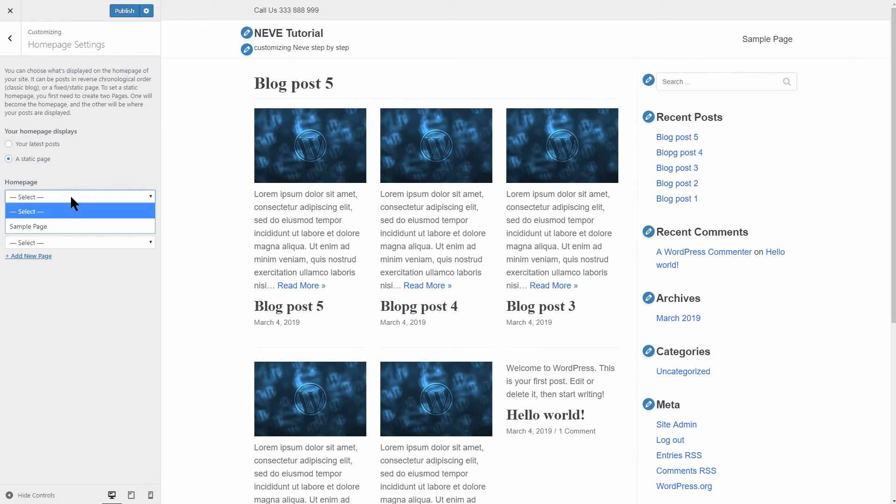
left_click(77, 228)
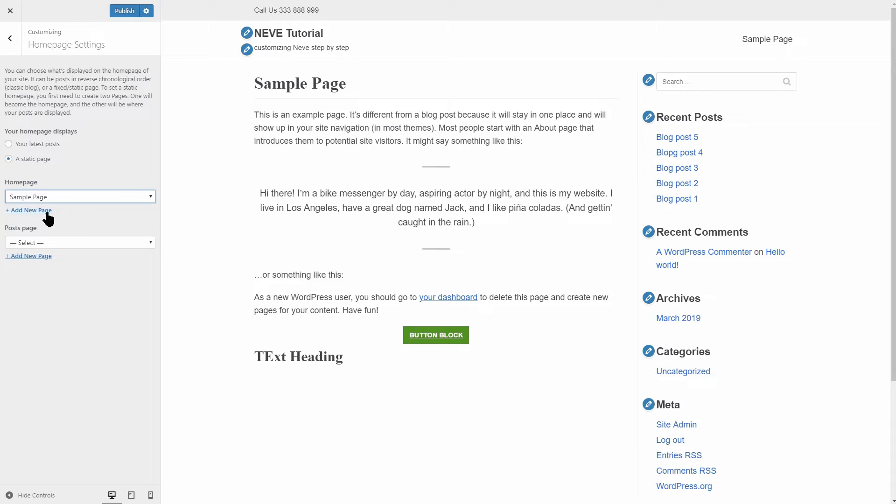
left_click(19, 211)
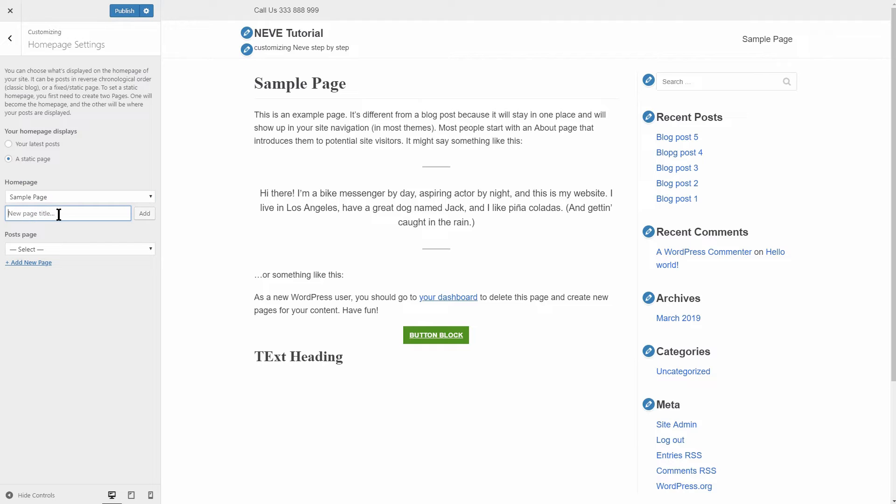
type("test")
left_click(143, 215)
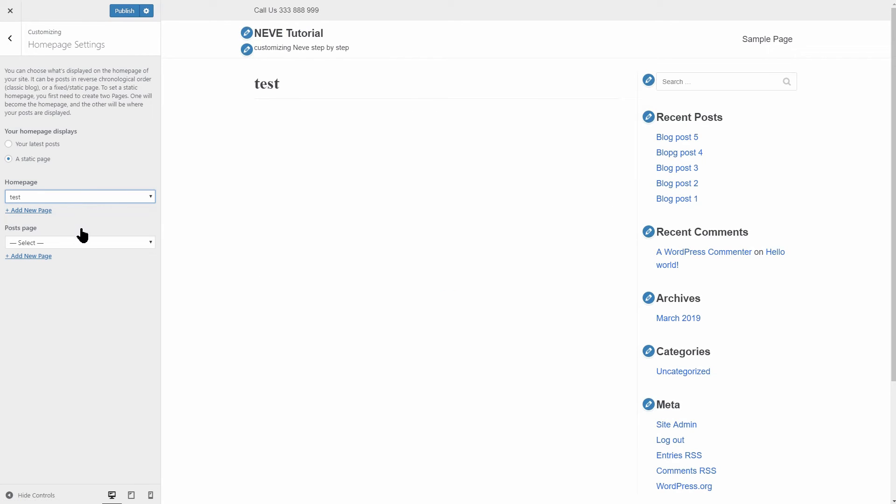
- Create a new page 'blog' and set it as the posts page
left_click(80, 242)
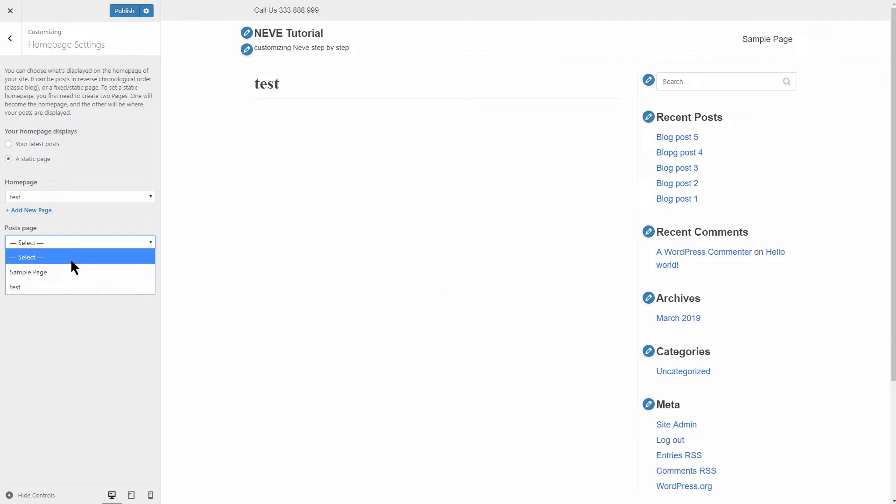
left_click(106, 243)
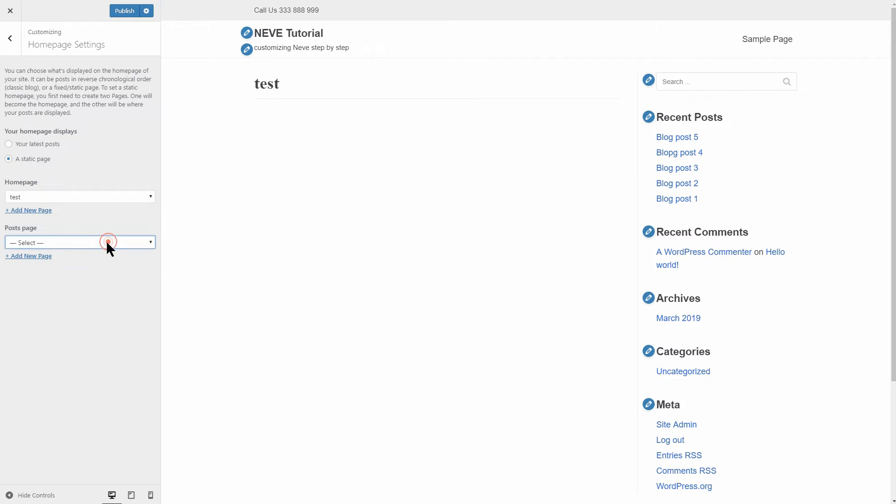
left_click(44, 256)
type("blog")
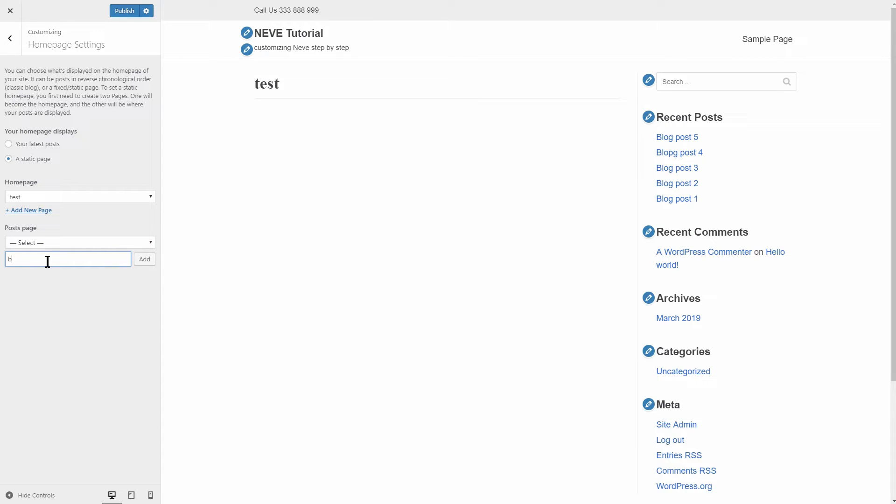
left_click(145, 259)
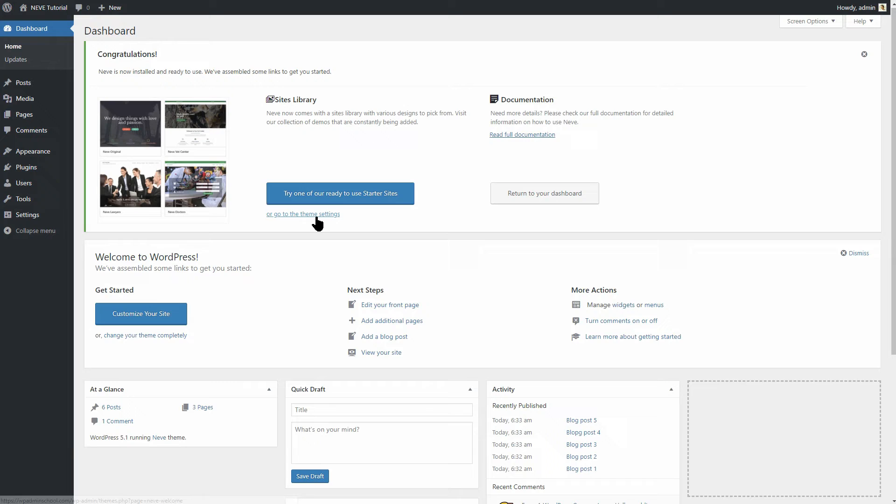
- Open Neve Options and look through its Useful Plugins, Documentation and Changelog sections
left_click(316, 214)
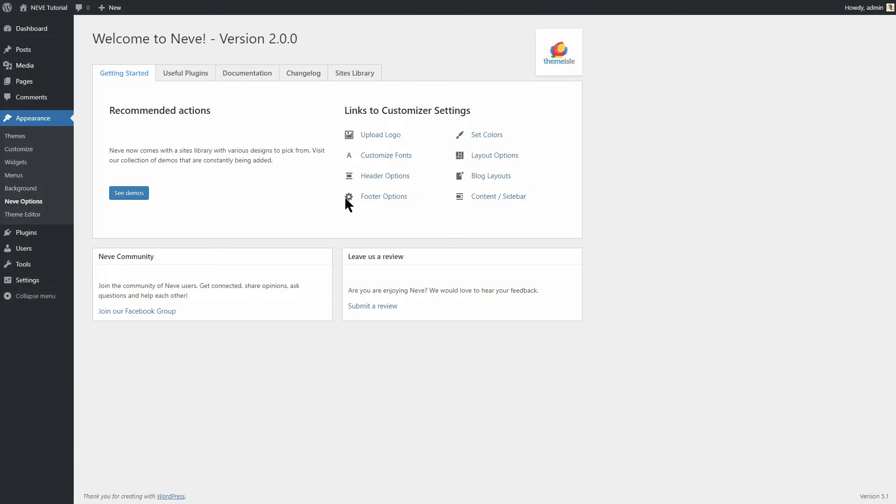
left_click(186, 74)
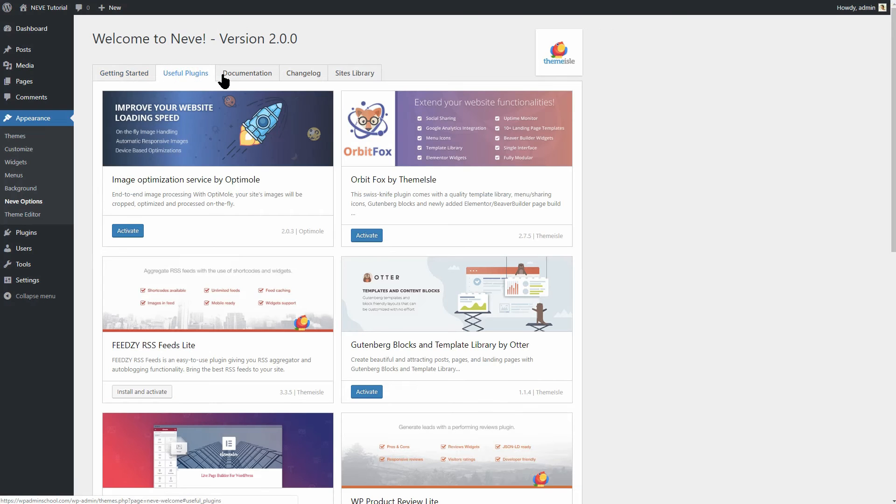
left_click(243, 80)
left_click(301, 78)
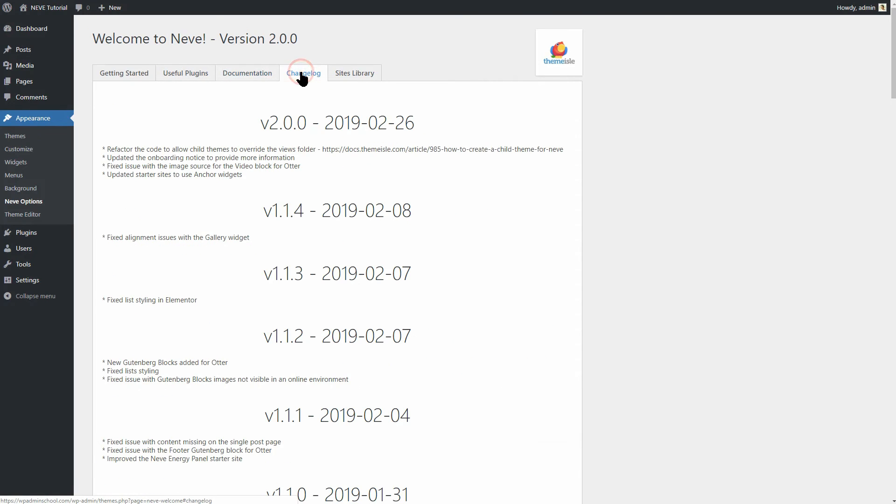
left_click(121, 80)
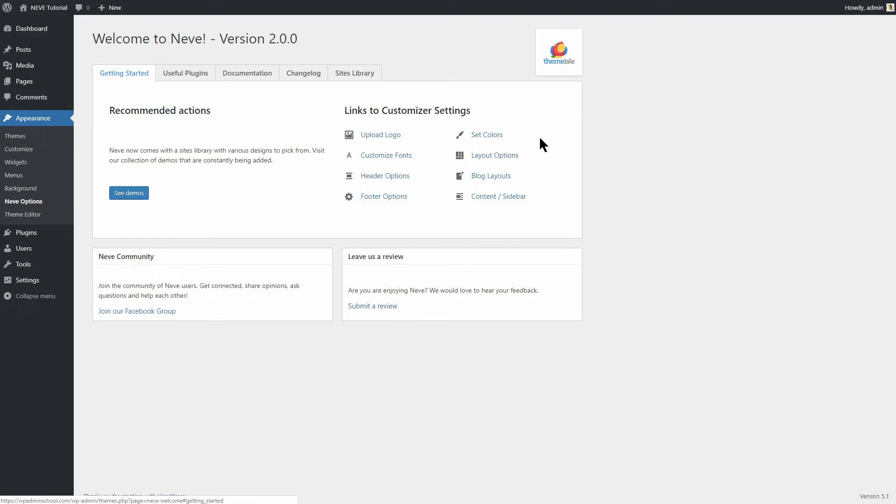
- Scroll through Neve's recommended Useful Plugins, then go to the Add Plugins page
left_click(191, 76)
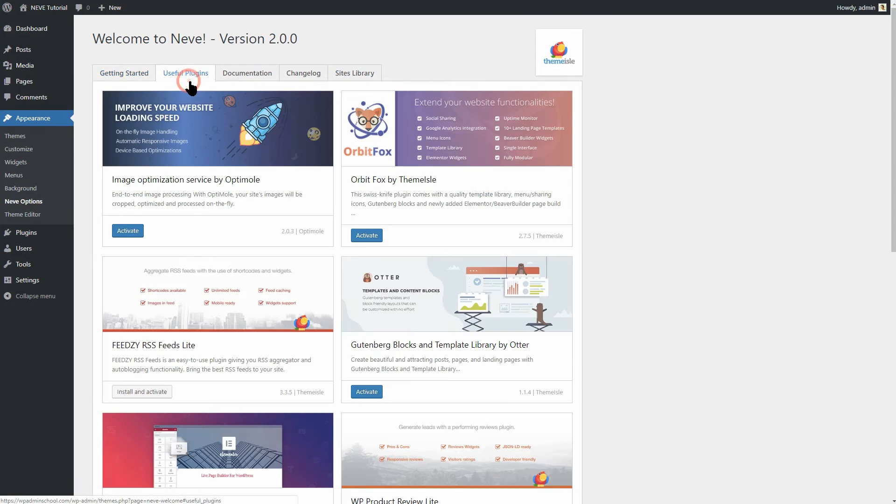
middle_click(620, 277)
scroll(634, 297, "down", 1)
left_click(634, 300)
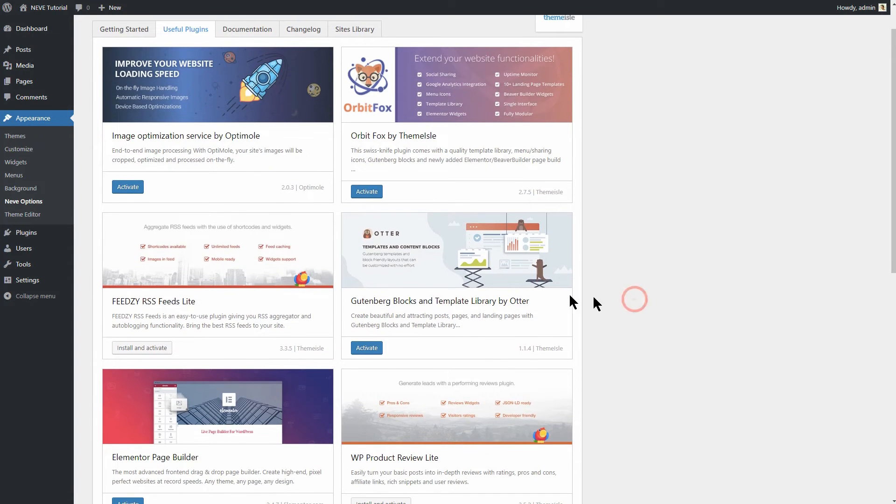
mouse_move(55, 238)
left_click(99, 246)
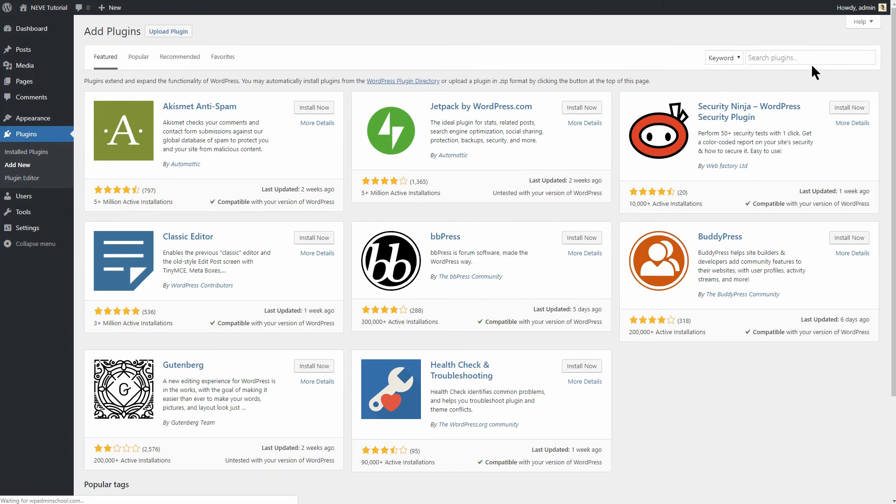
- Search 'AMP', install and activate it, dismiss its template-mode notice, and reopen Neve Options
left_click(801, 62)
type("AMP")
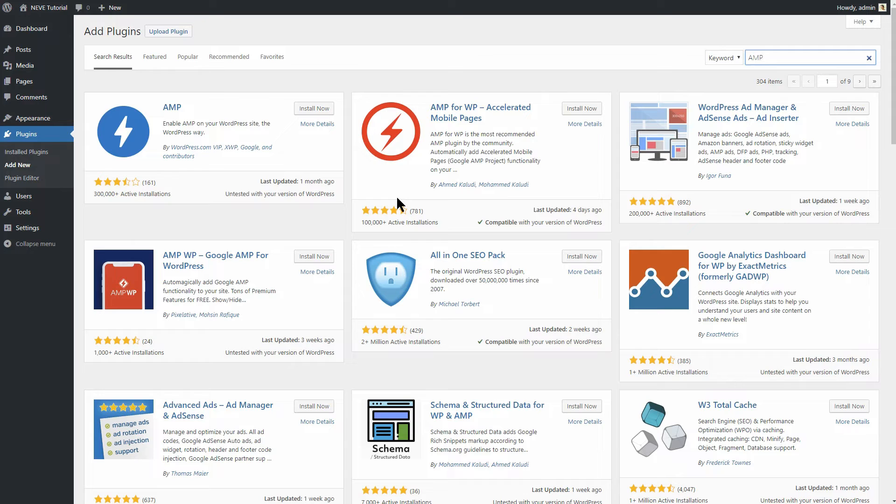
left_click(312, 109)
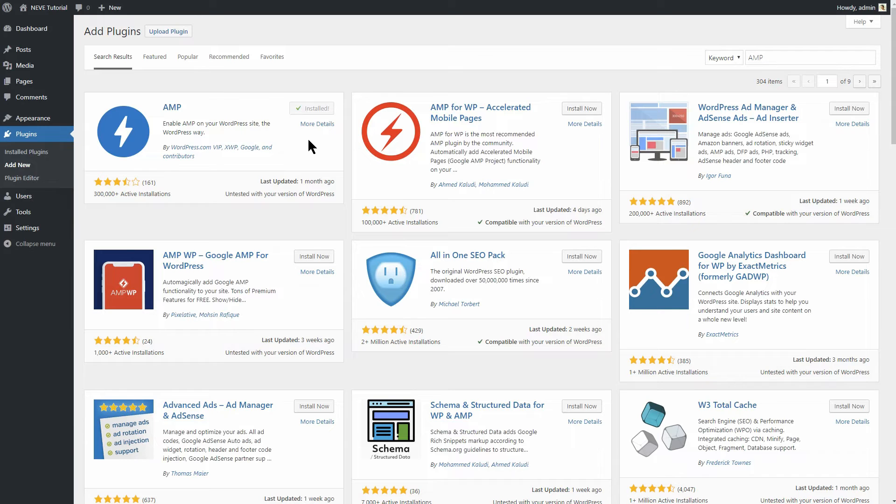
left_click(316, 110)
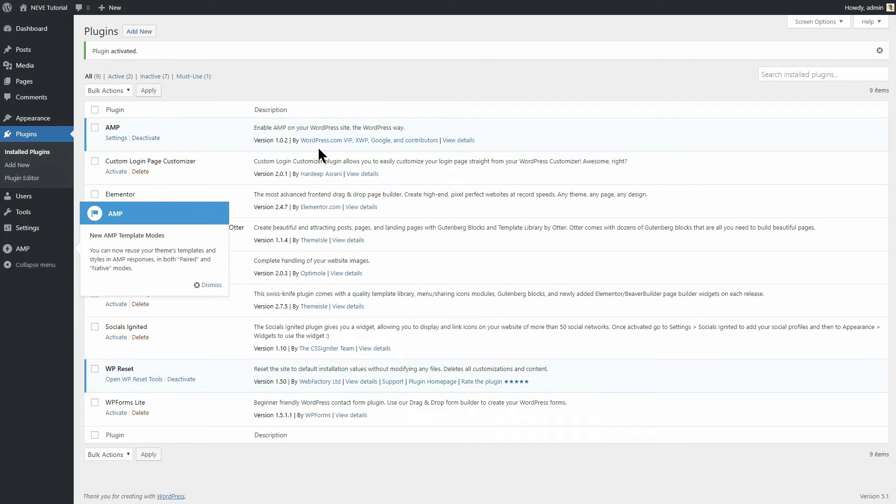
left_click(208, 285)
mouse_move(70, 119)
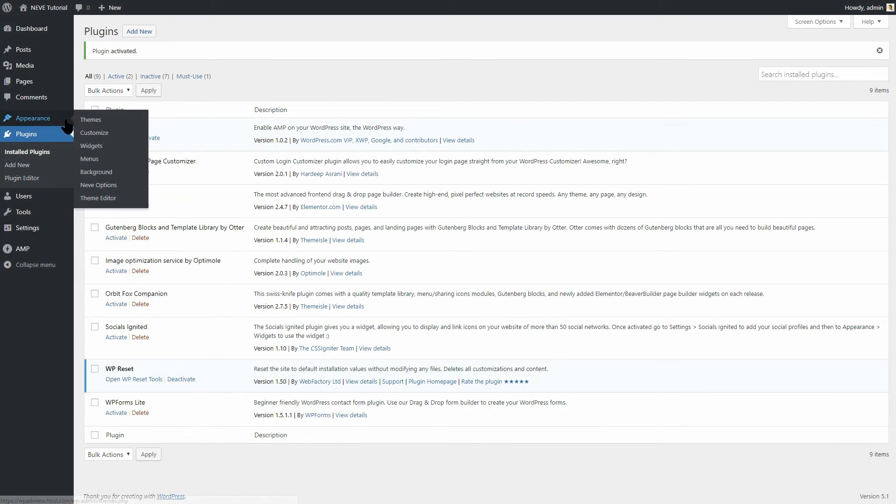
left_click(100, 186)
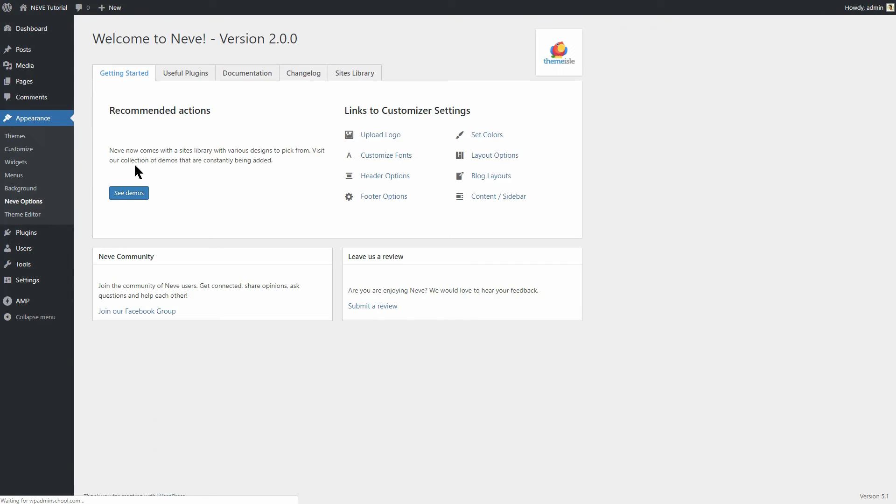
- Activate the Otter blocks plugin from Neve's Useful Plugins list
left_click(186, 75)
scroll(651, 289, "down", 3)
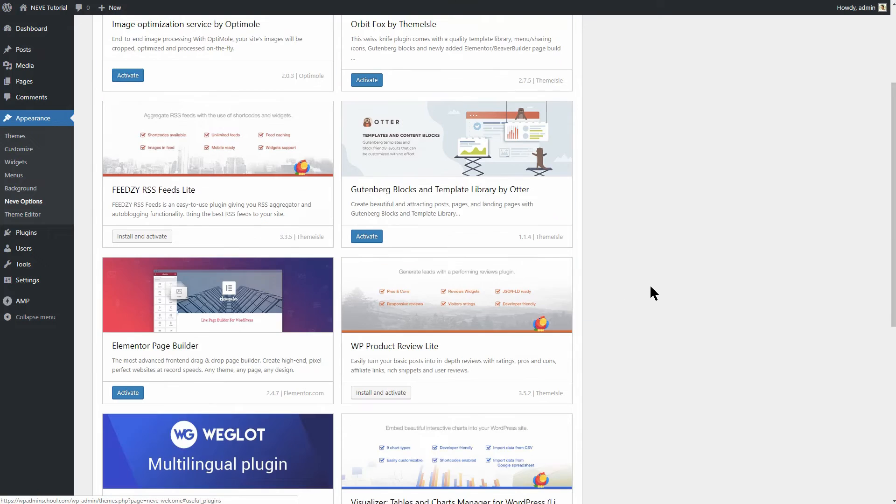
left_click(373, 237)
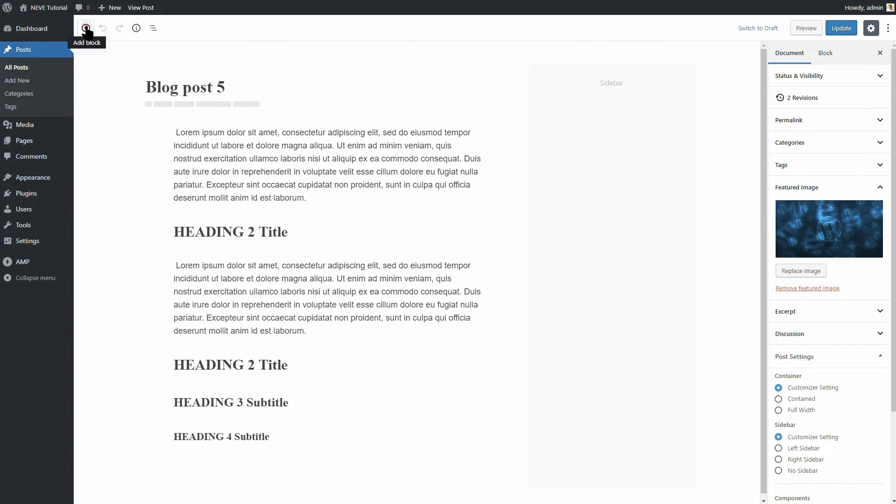
- Insert an Otter Section block into Blog post 5 and open its template library
left_click(86, 28)
left_click_drag(255, 115, 257, 222)
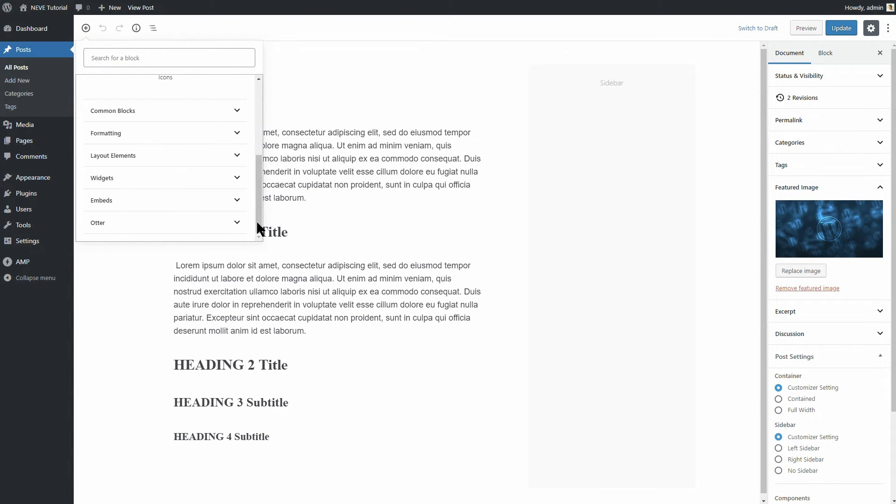
left_click(241, 228)
left_click(169, 112)
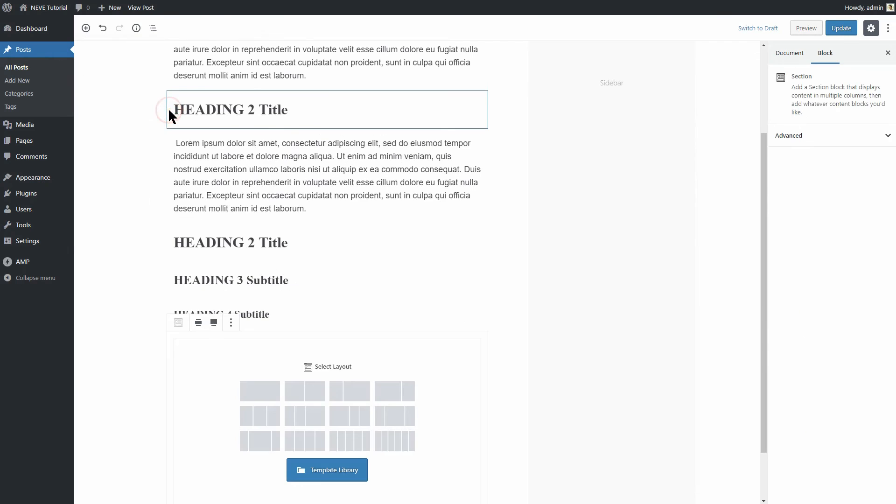
left_click(332, 473)
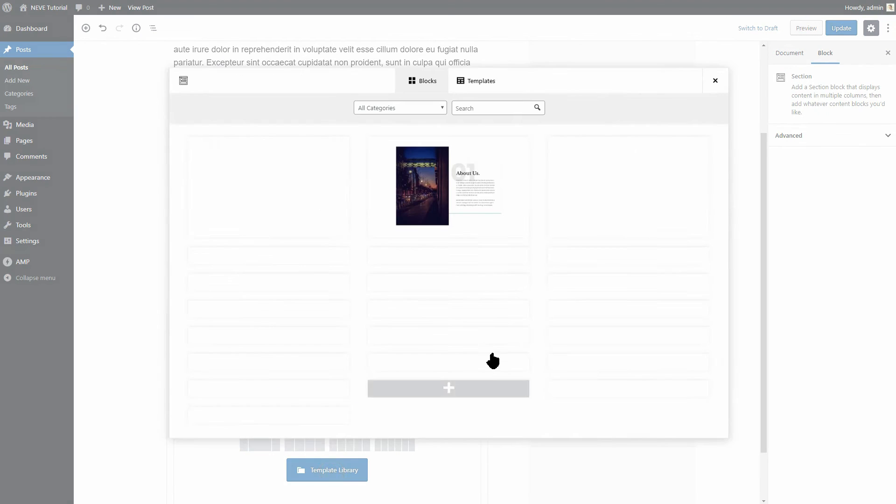
left_click_drag(722, 136, 747, 339)
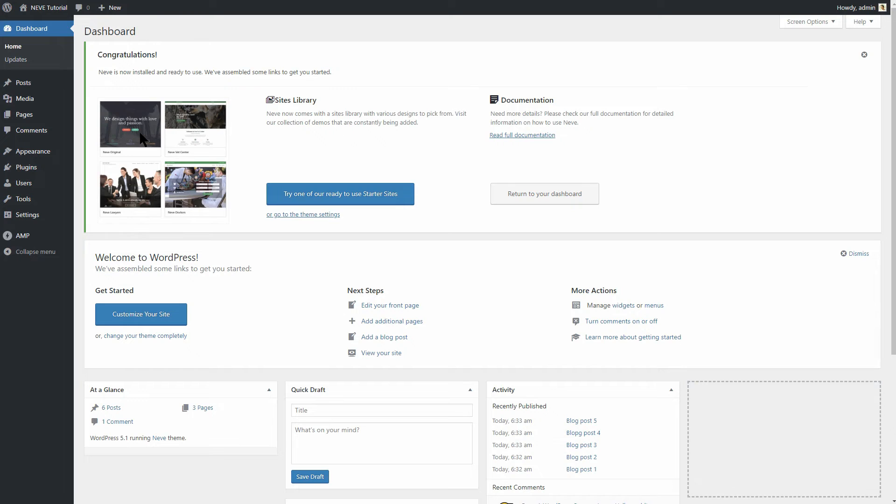
- Open Neve's Sites Library and preview the Neve Original starter site
mouse_move(57, 155)
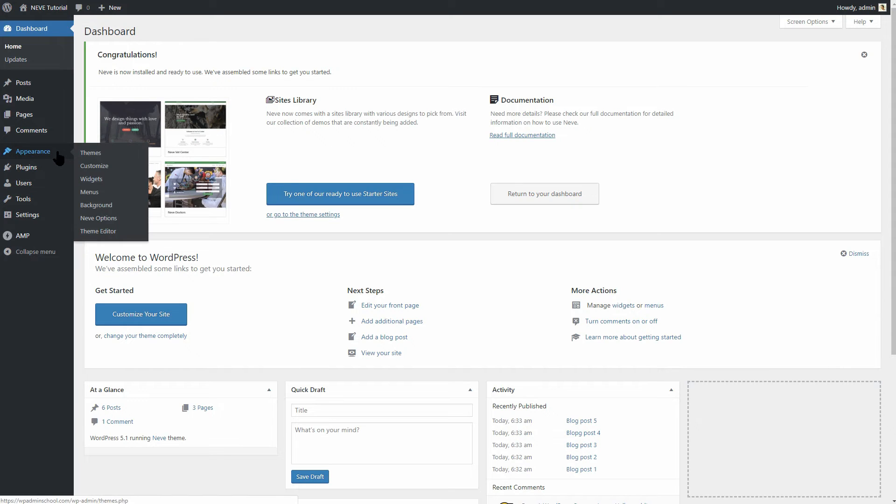
left_click(97, 217)
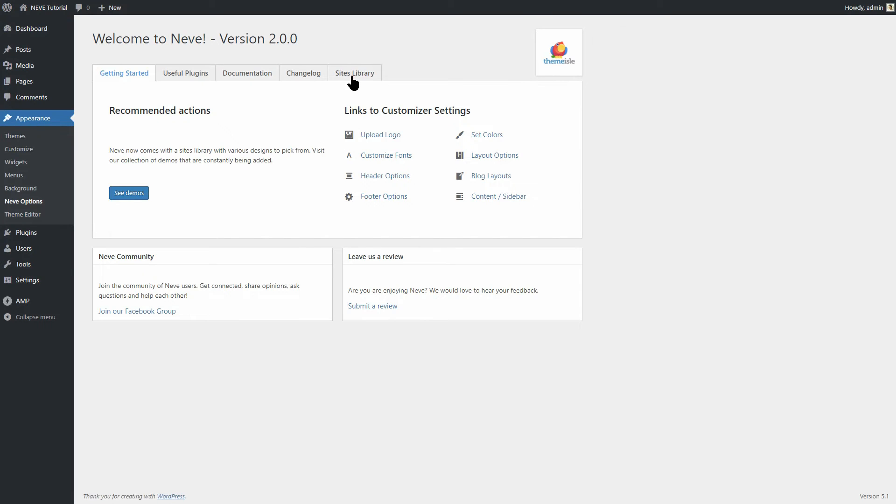
left_click(354, 78)
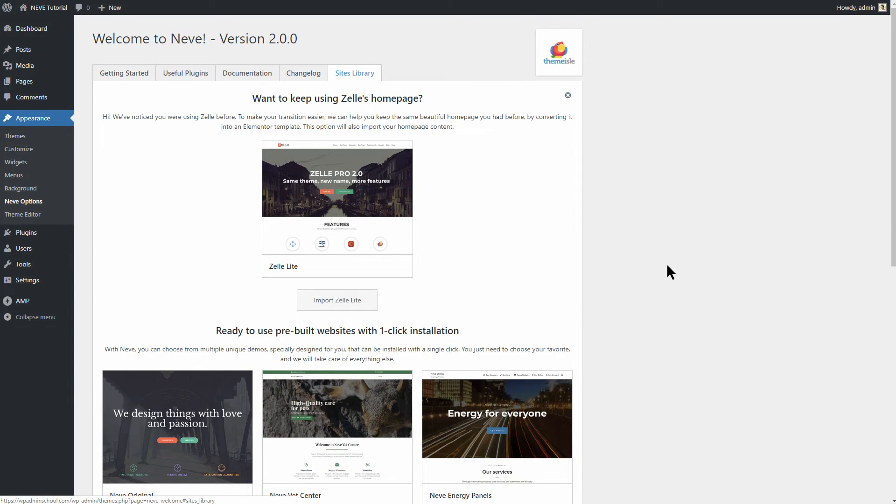
scroll(895, 160, "down", 6)
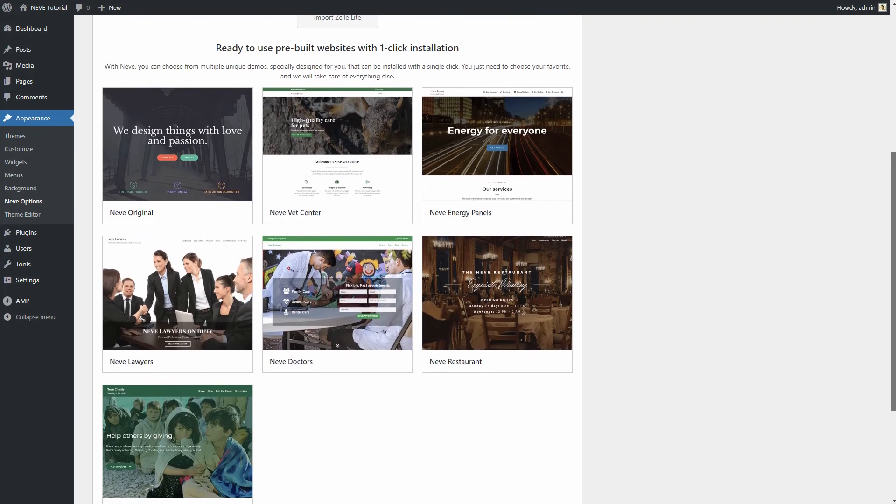
left_click_drag(893, 303, 893, 313)
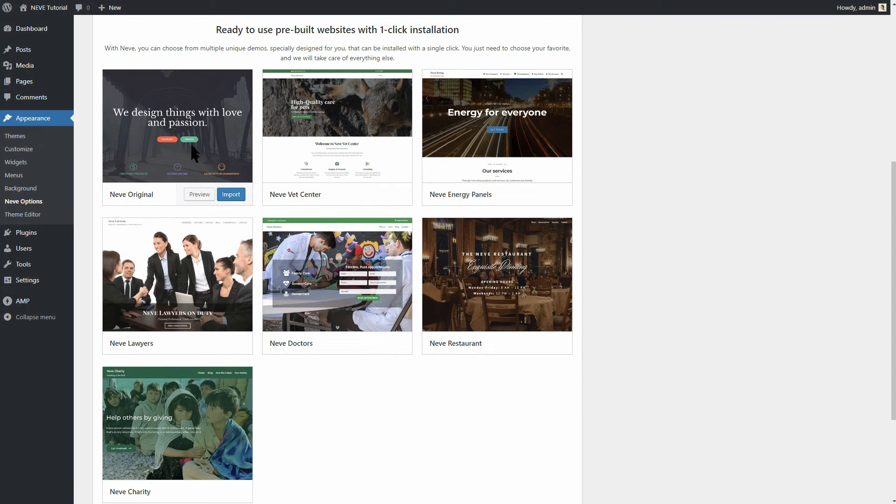
left_click(199, 195)
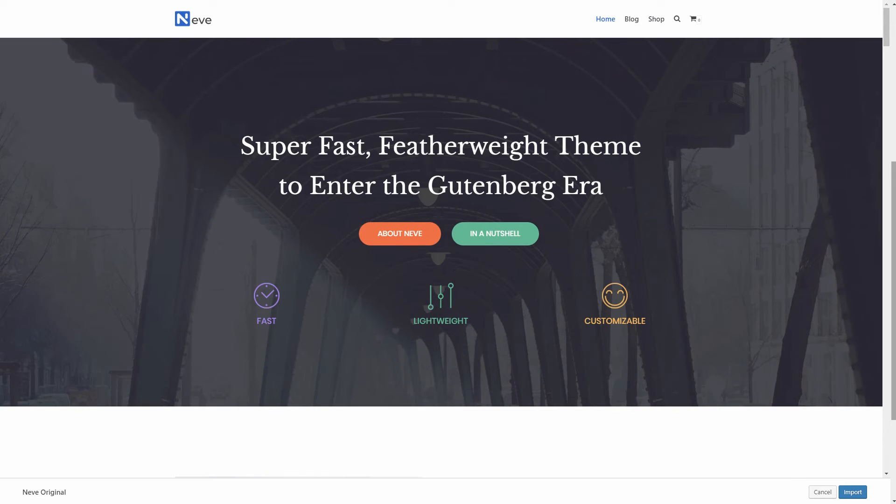
left_click(823, 492)
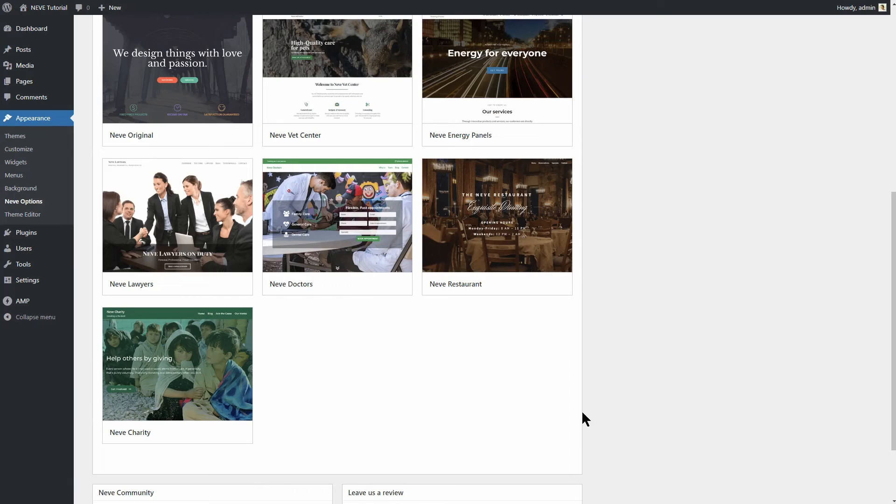
scroll(422, 327, "up", 8)
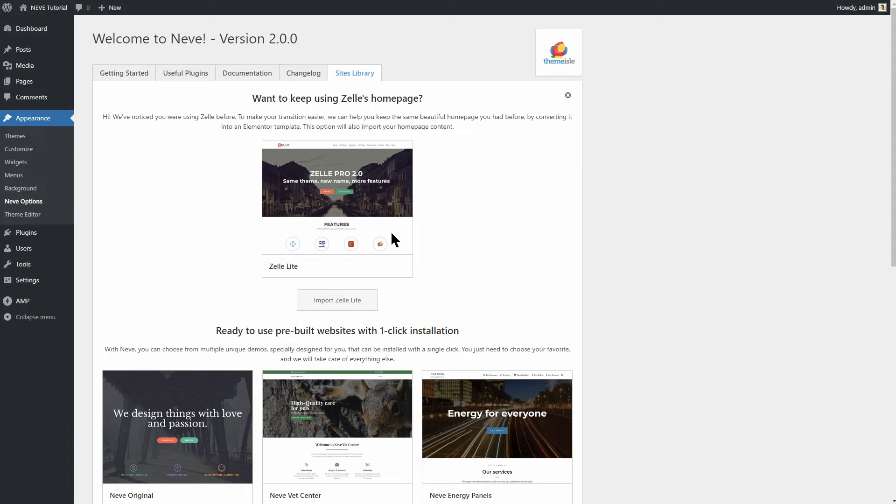
- Open the Zelle Lite import options and close them without importing
left_click(359, 301)
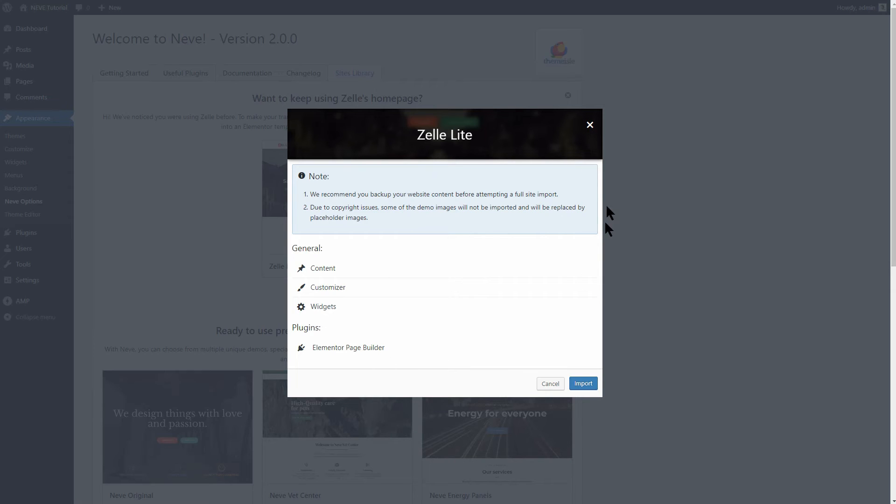
left_click(590, 126)
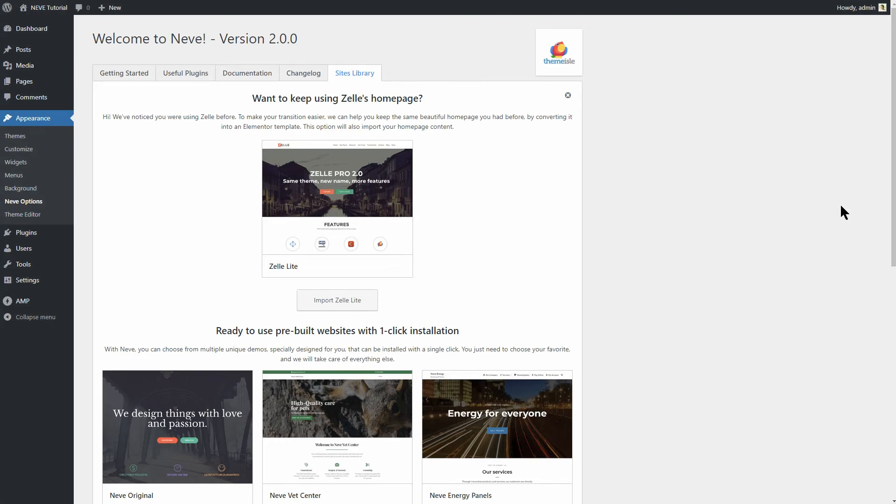
left_click_drag(891, 182, 893, 261)
scroll(275, 274, "down", 1)
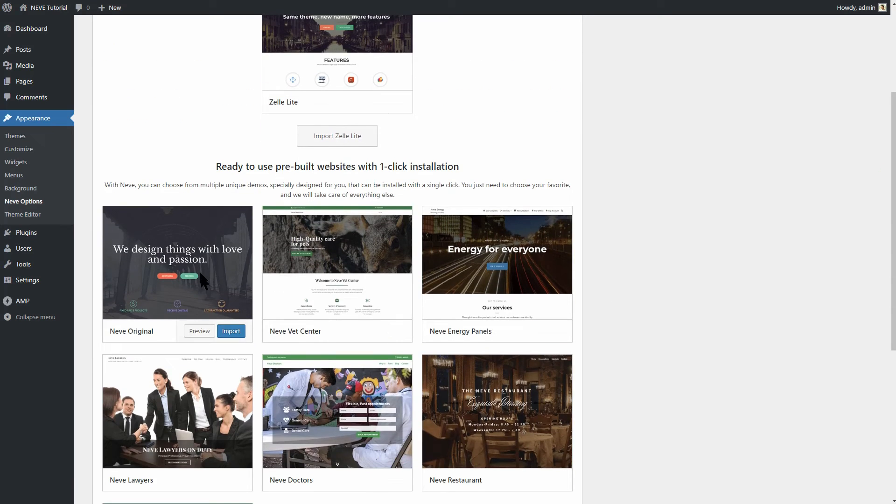
- Import Neve Original with its default content, customizer, widgets and plugins options, then finish
left_click(234, 332)
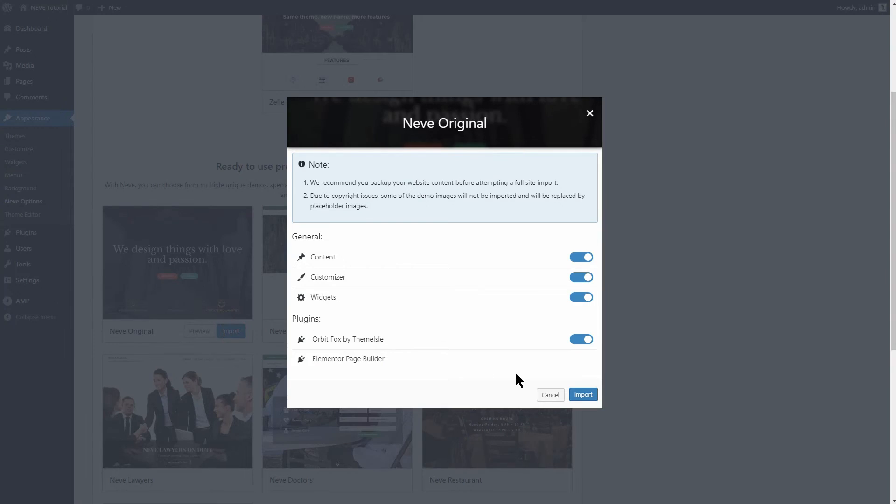
left_click(581, 394)
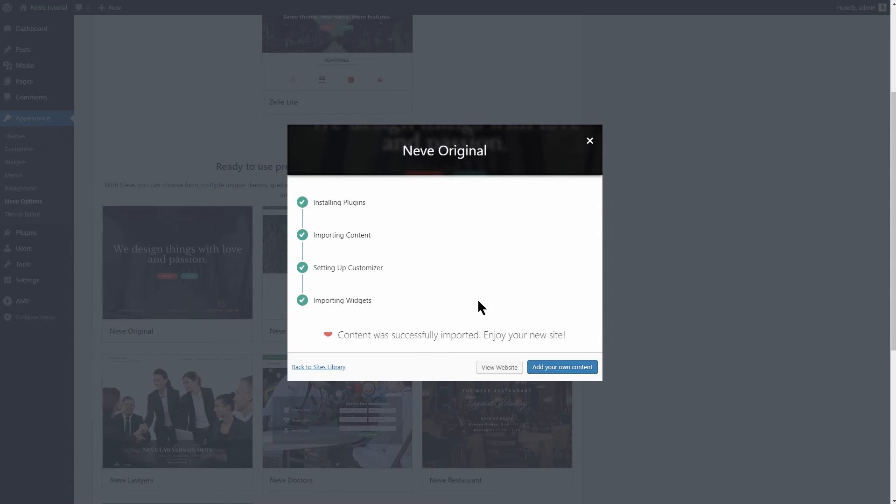
left_click(560, 367)
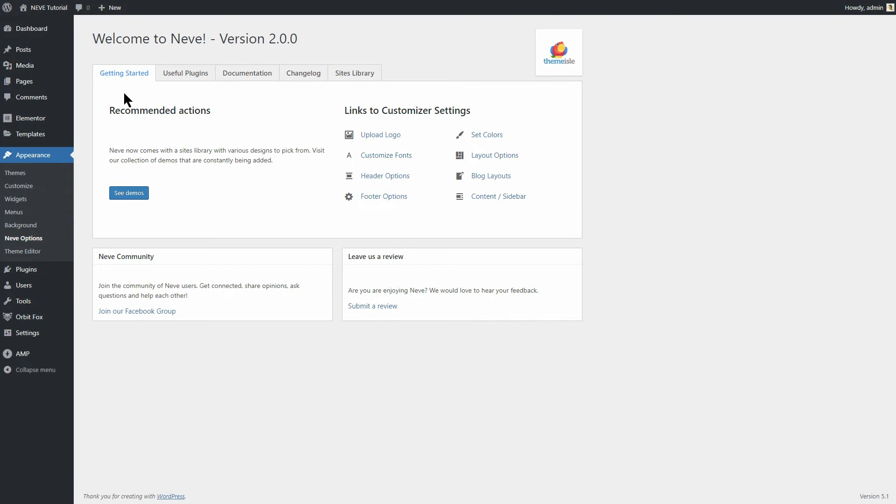
- Open the Home front page from All Pages and launch it in Elementor
mouse_move(52, 86)
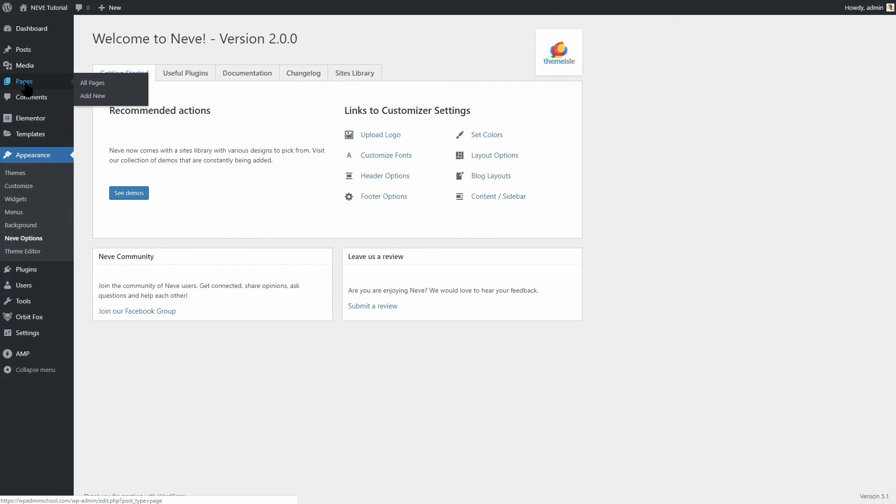
left_click(86, 85)
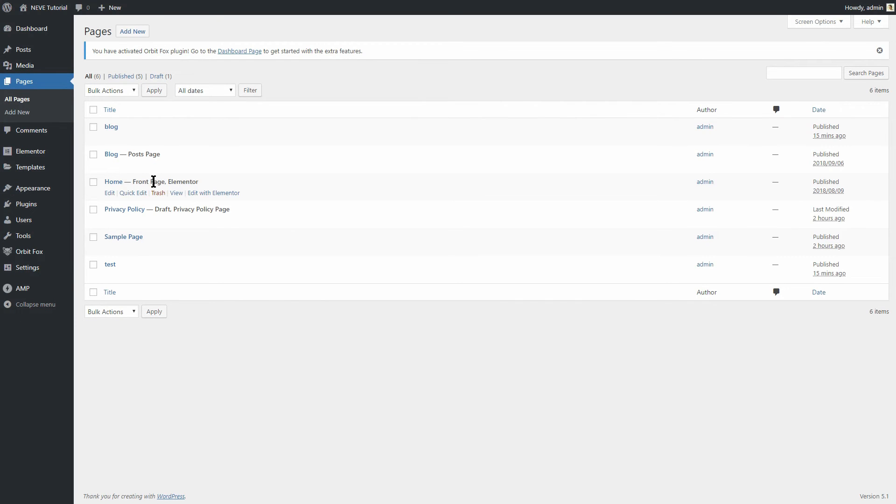
left_click(176, 195)
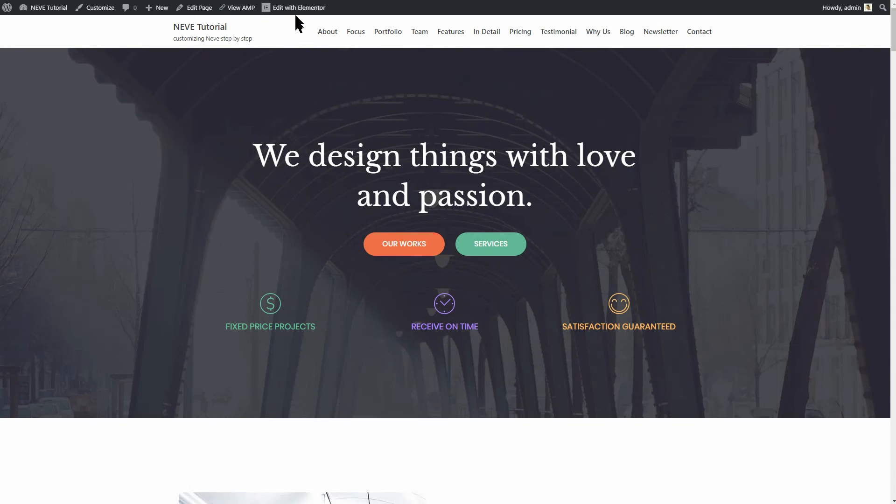
left_click(296, 9)
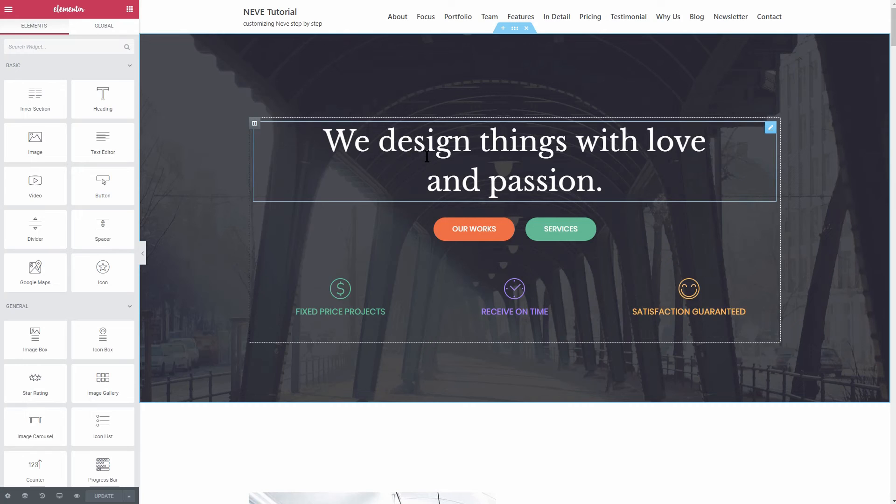
left_click(619, 180)
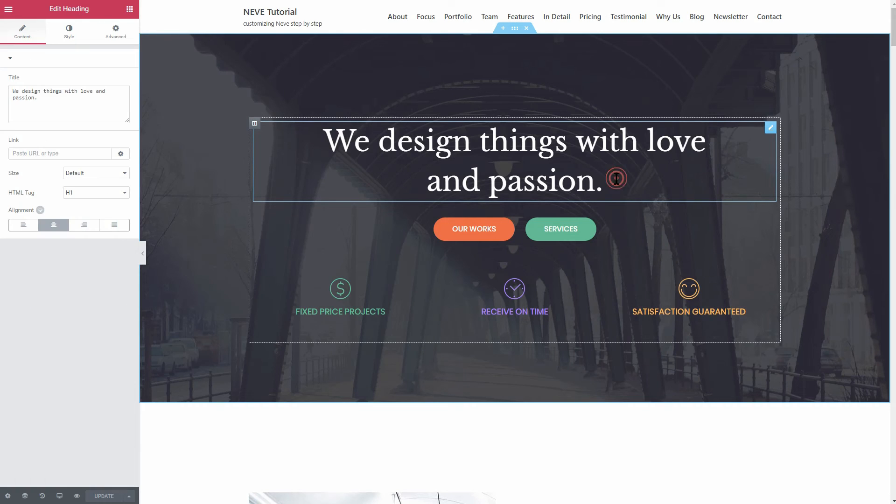
left_click(621, 229)
left_click(413, 227)
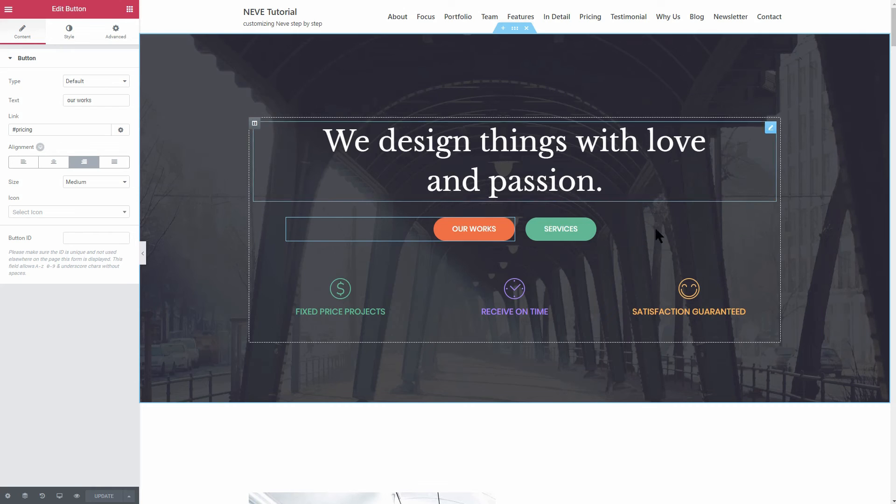
left_click(729, 304)
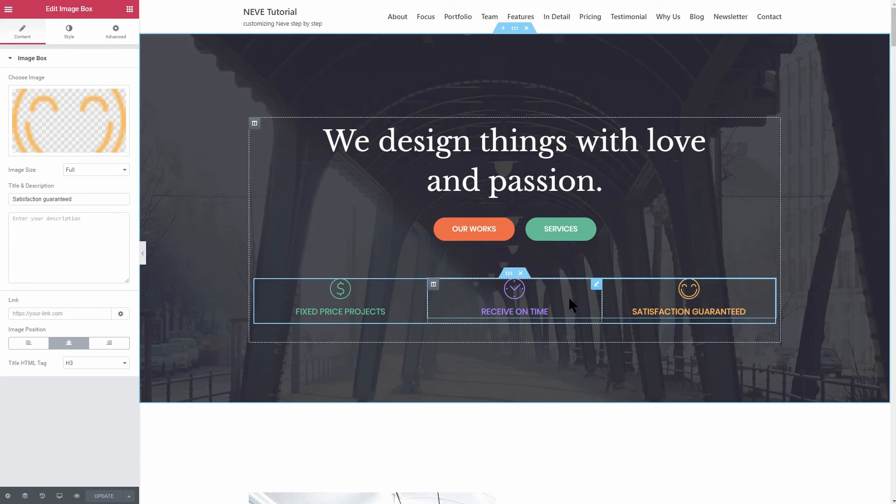
left_click(515, 28)
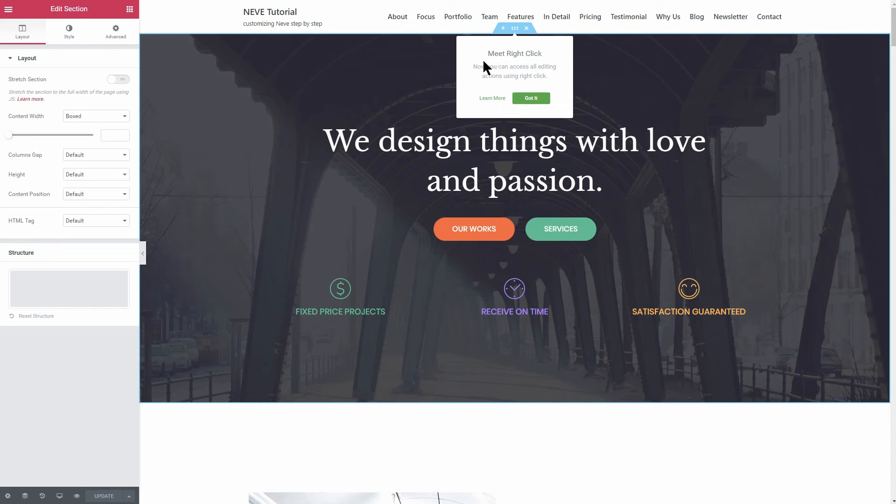
left_click(69, 33)
mouse_move(87, 199)
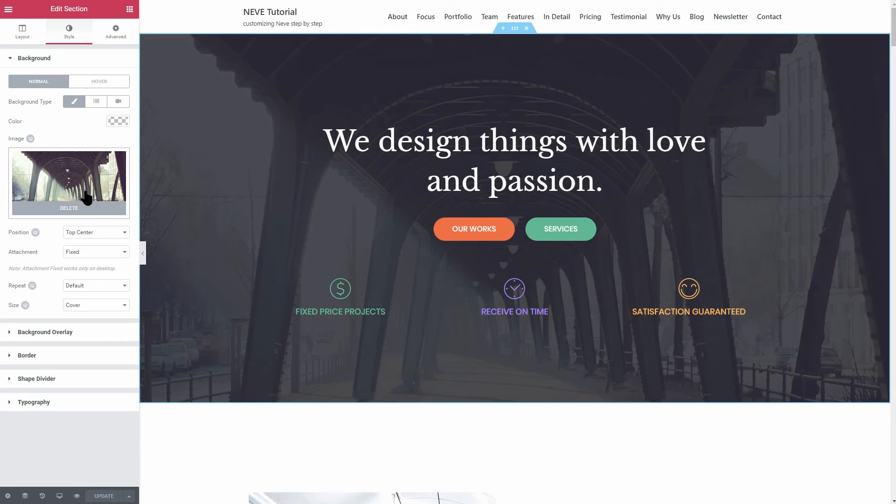
left_click(540, 178)
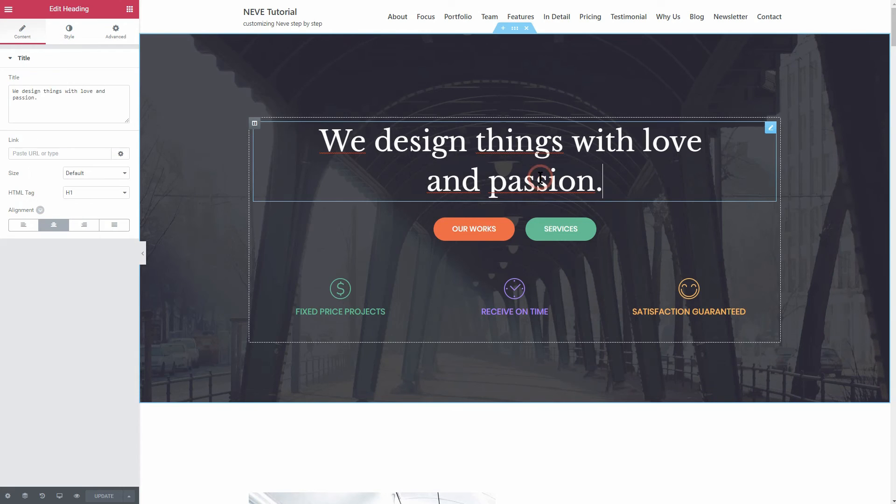
left_click(618, 229)
left_click(406, 230)
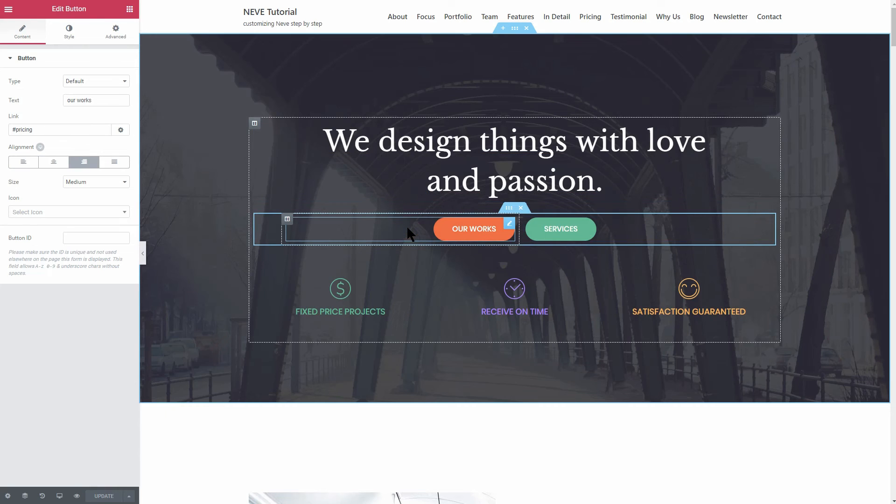
left_click(386, 296)
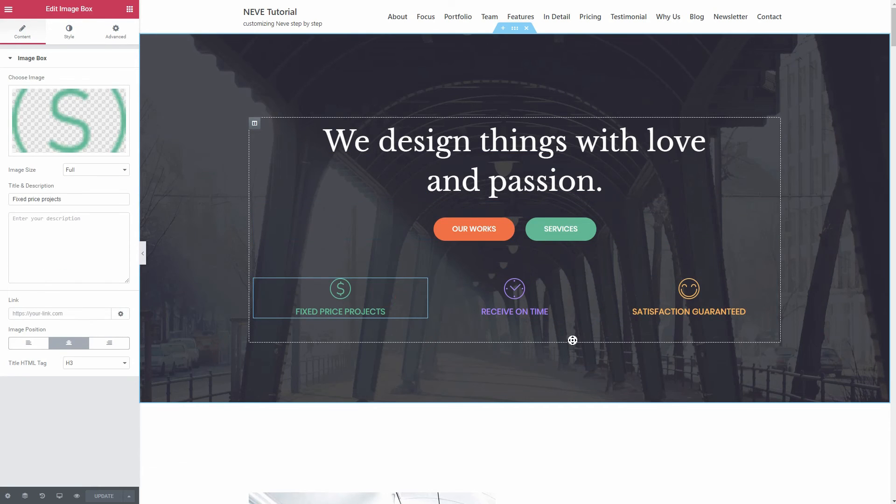
scroll(574, 340, "down", 1)
scroll(586, 386, "down", 6)
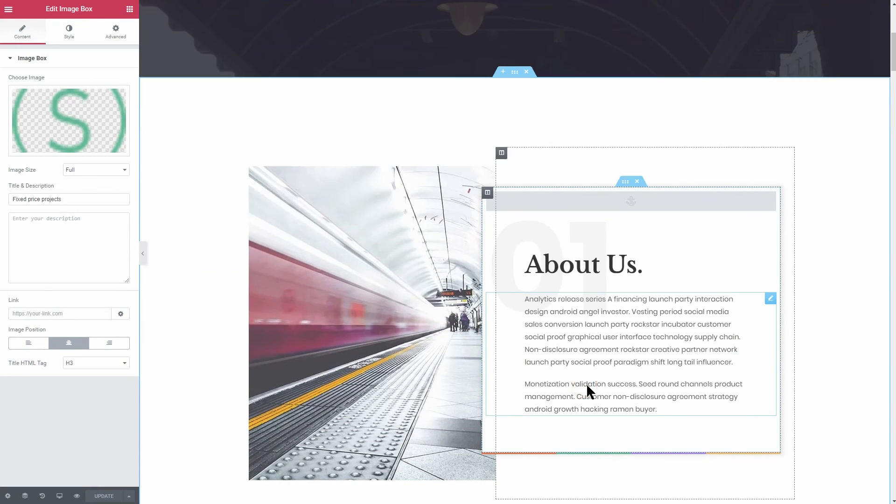
scroll(586, 383, "down", 8)
scroll(587, 384, "down", 10)
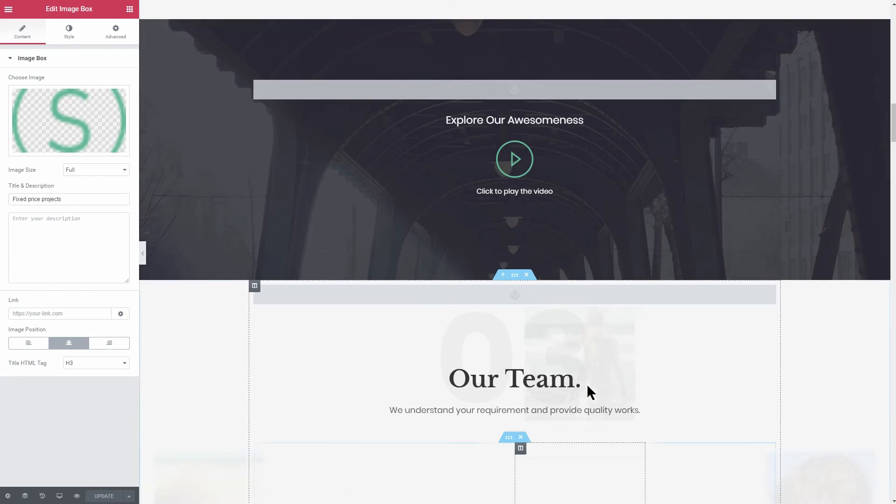
scroll(586, 385, "down", 10)
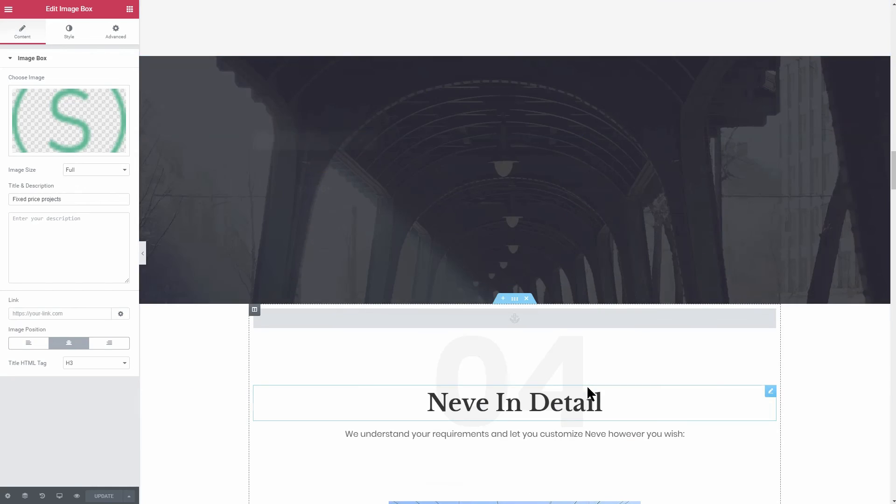
scroll(587, 385, "down", 10)
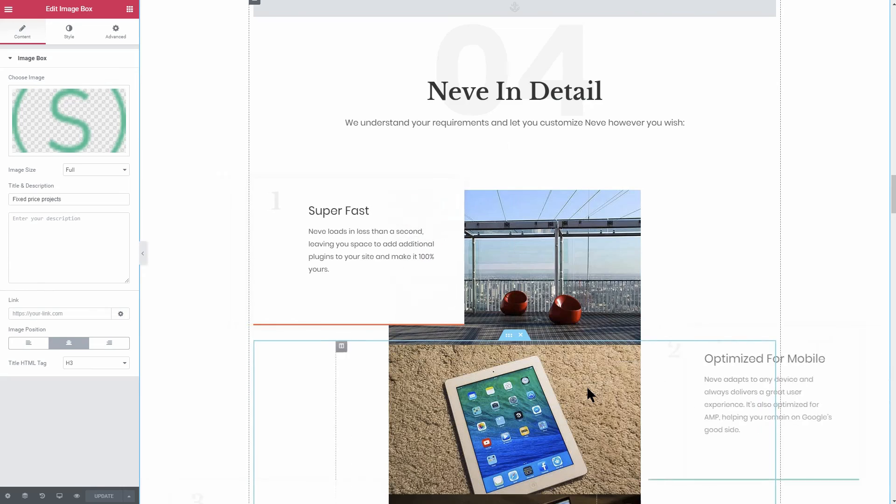
scroll(587, 391, "down", 10)
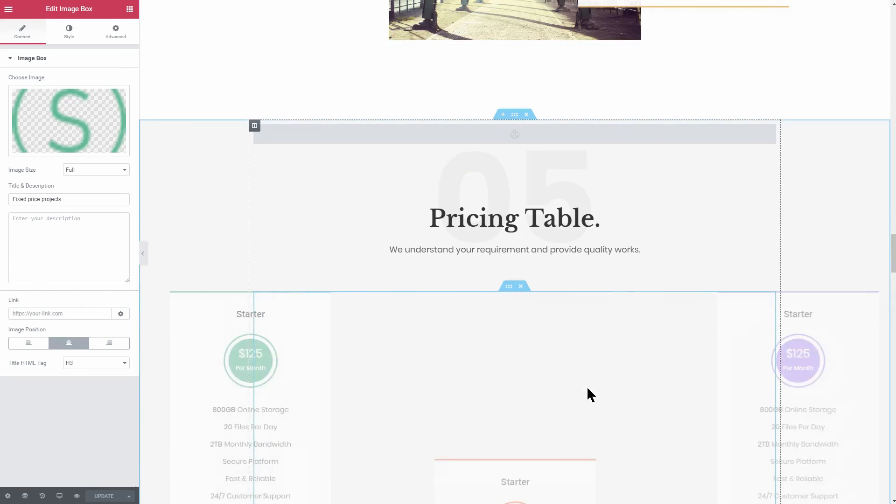
scroll(586, 386, "down", 10)
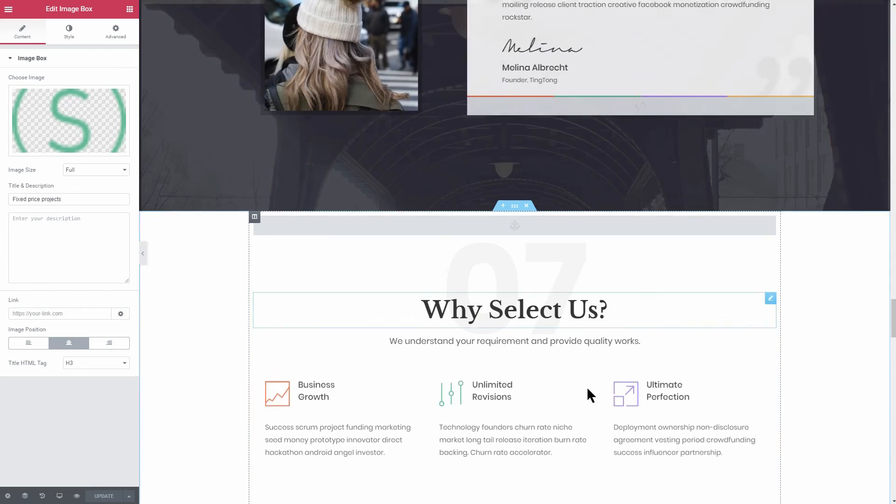
scroll(586, 386, "down", 10)
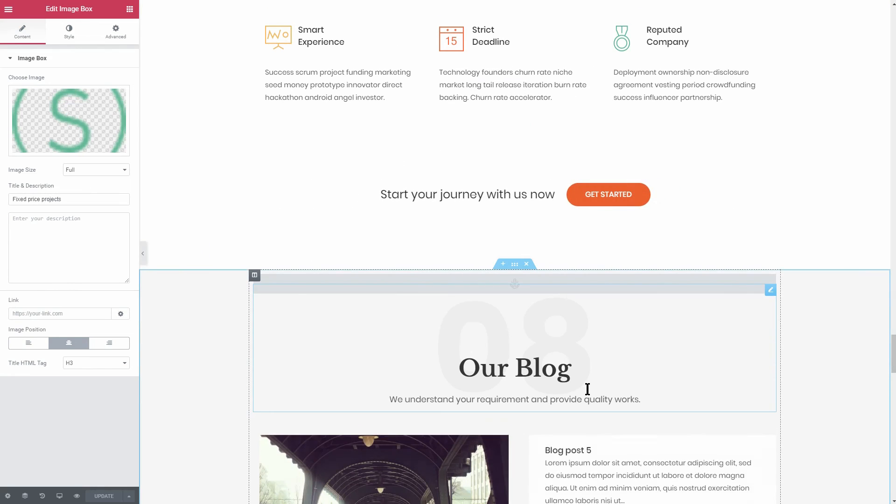
scroll(602, 251, "down", 12)
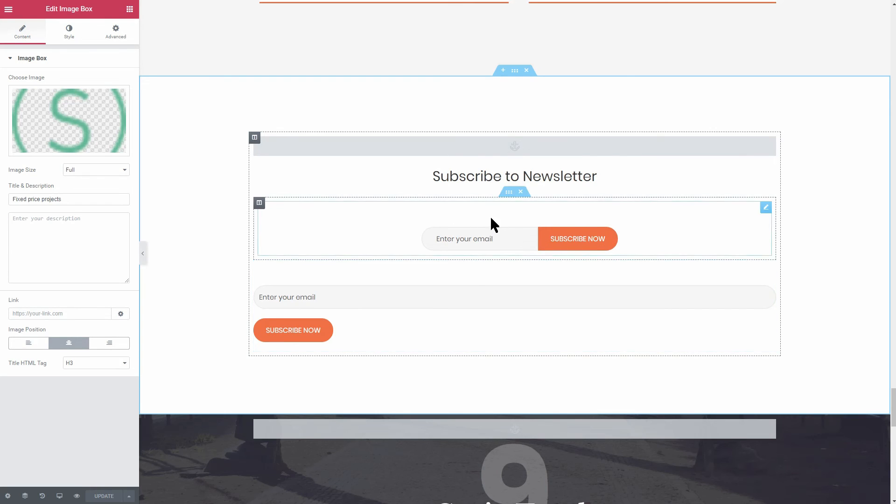
- Inspect the newsletter row's inner section and the second newsletter form's settings
left_click(508, 195)
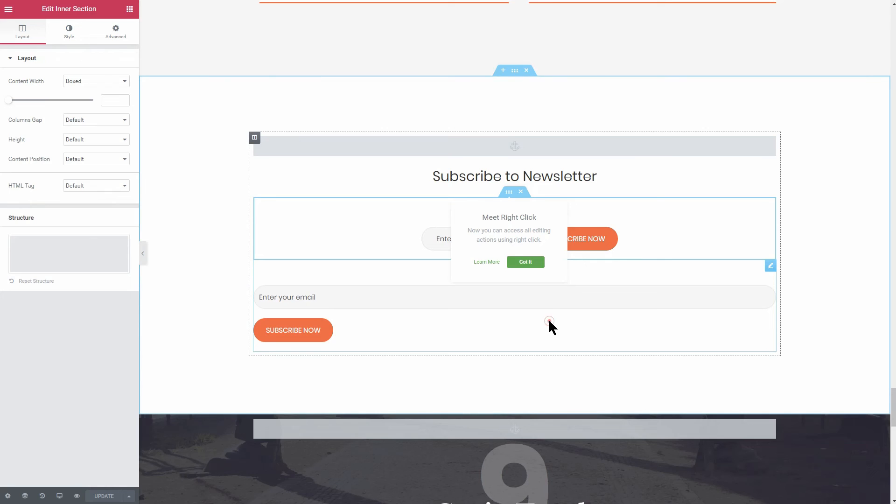
left_click(549, 322)
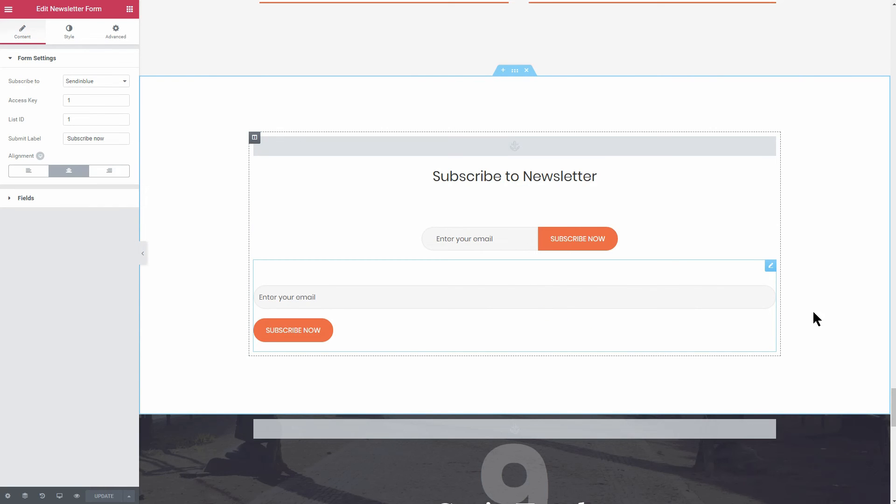
left_click_drag(892, 400, 893, 467)
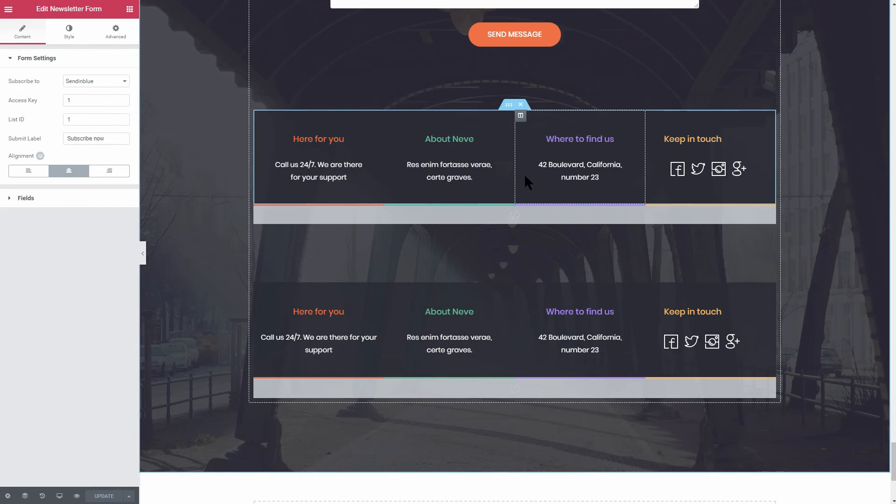
- Check the Advanced > Responsive hide-on-device toggles for the upper and lower contact-info strips
left_click(508, 107)
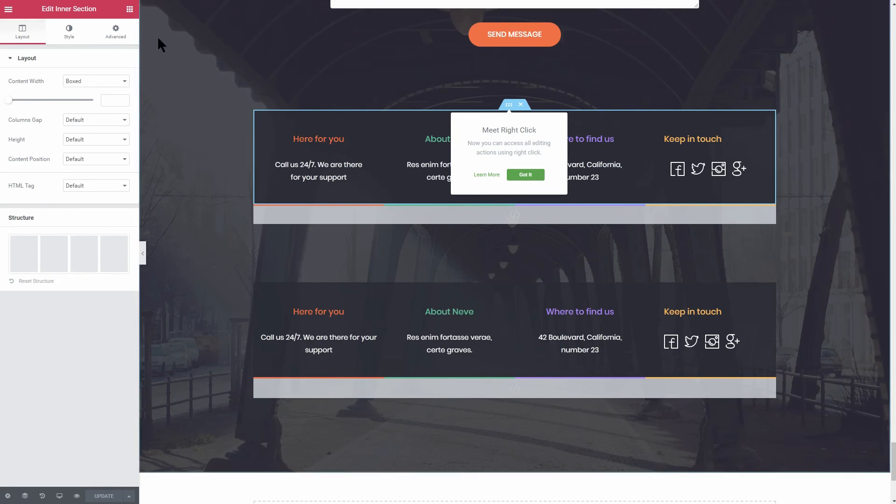
left_click(115, 37)
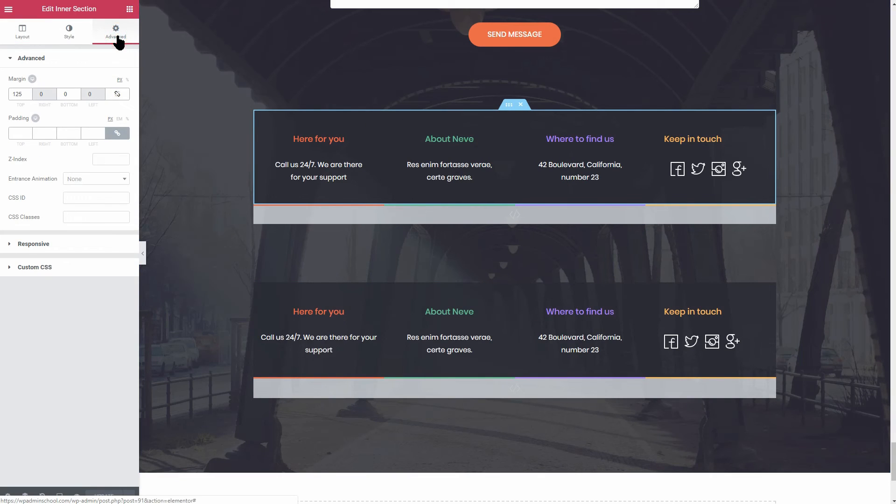
left_click(66, 246)
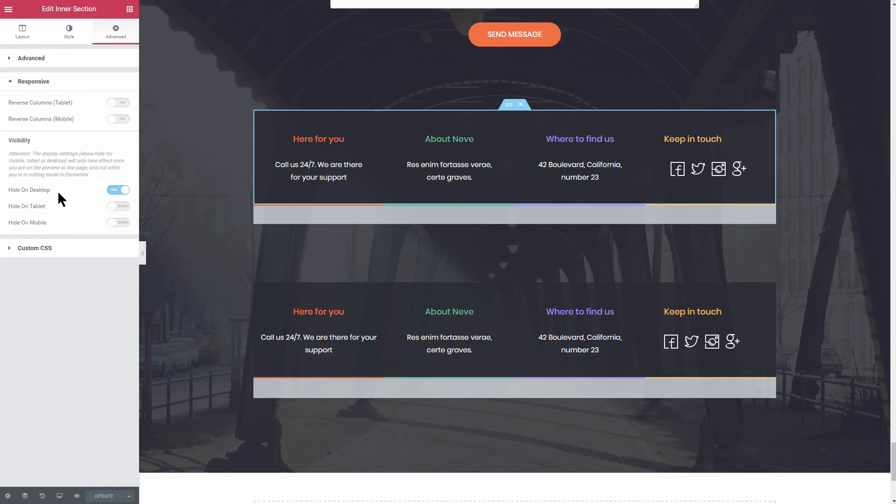
left_click(509, 278)
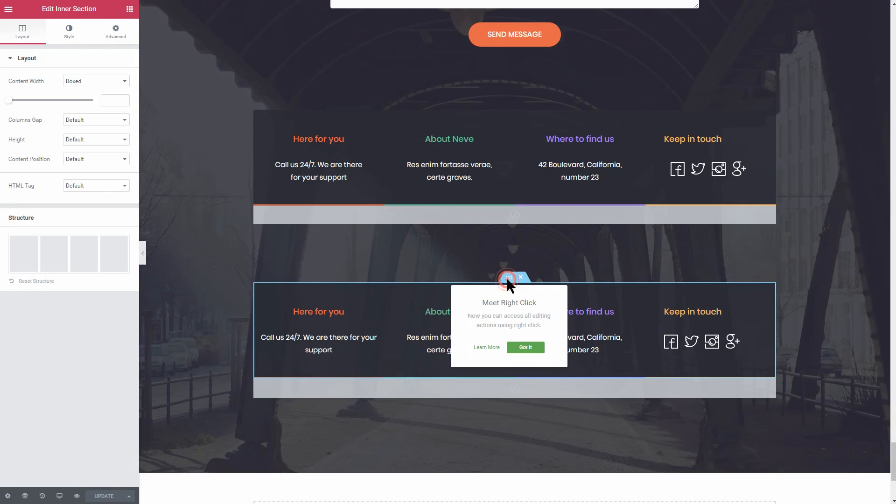
left_click(120, 37)
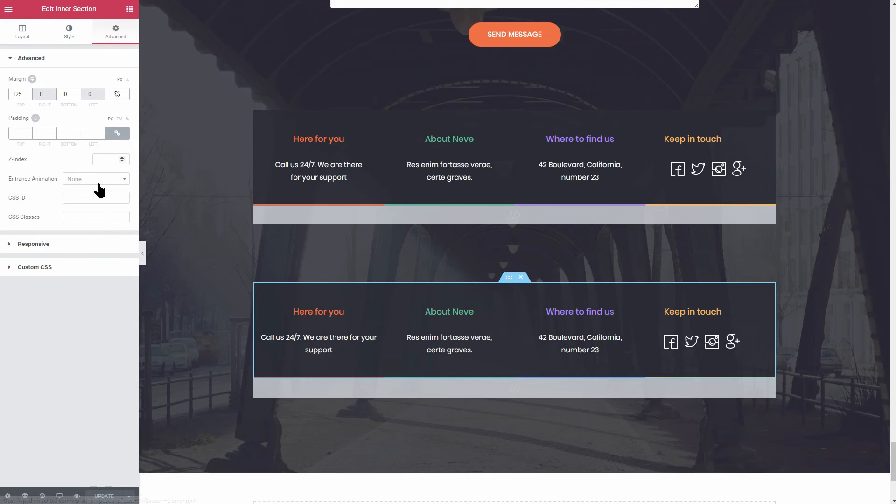
left_click(99, 245)
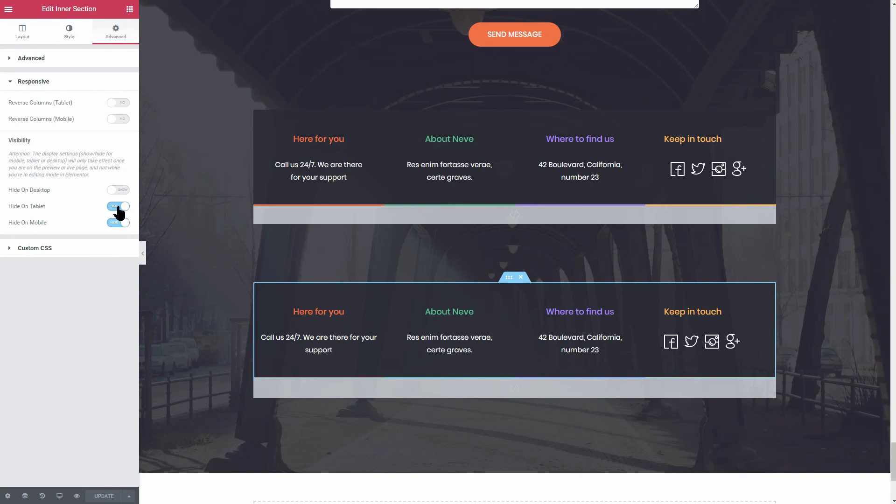
scroll(601, 444, "up", 1)
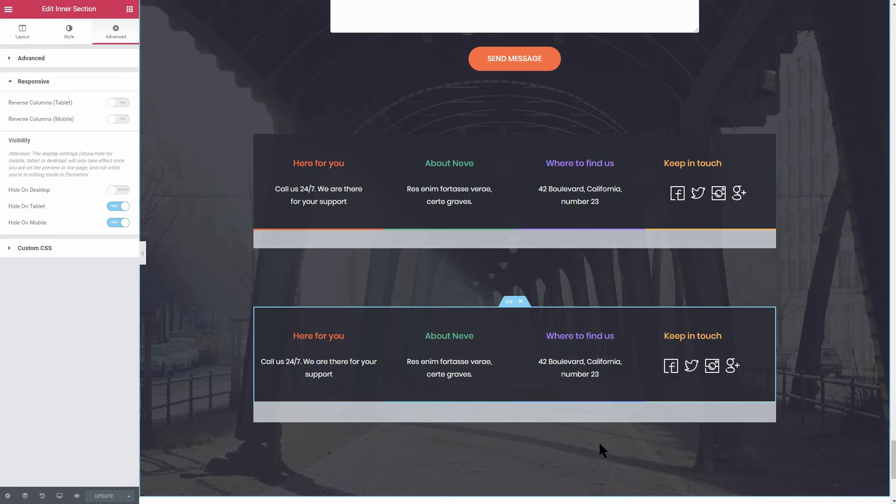
- Inspect the HTML widget holding the upper strip's coloured border code
left_click(578, 411)
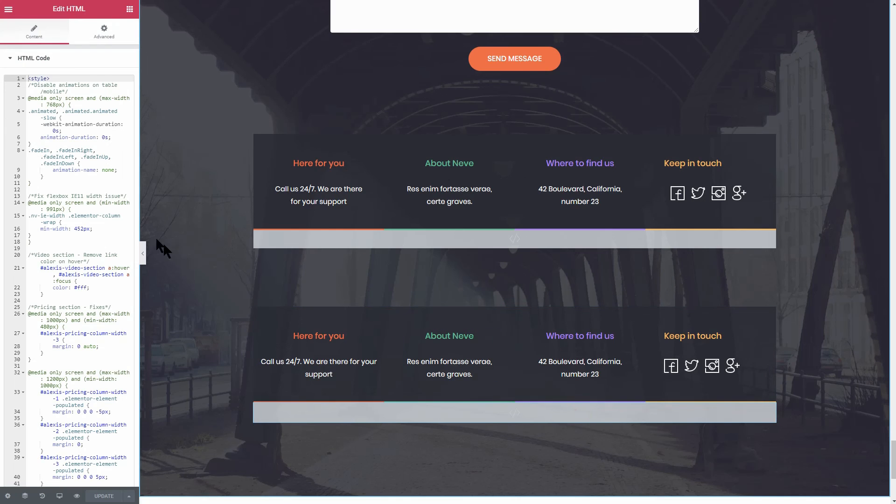
scroll(78, 227, "down", 5)
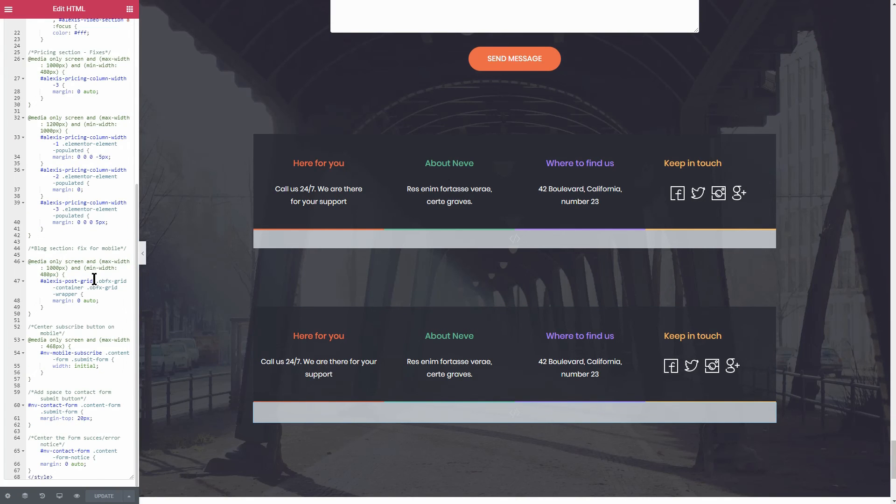
left_click(310, 237)
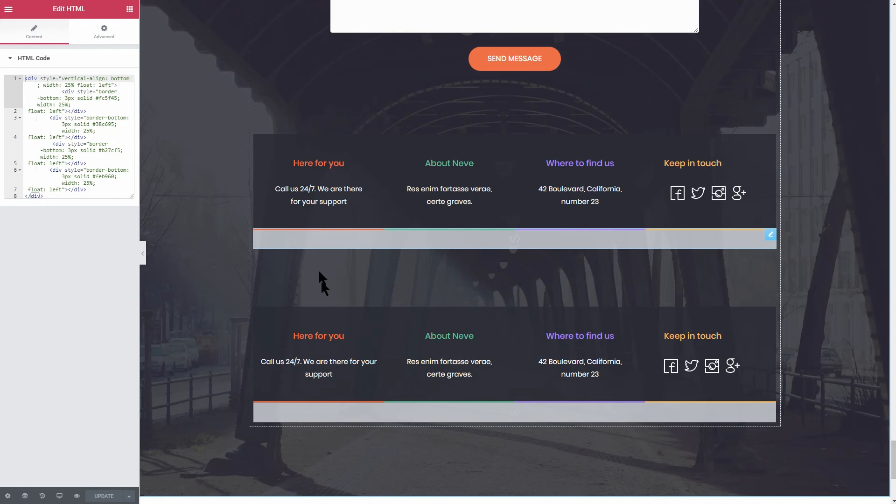
- Highlight the lower footer widget's disable-animation, IE11 flexbox fix and mobile media query CSS
left_click(346, 414)
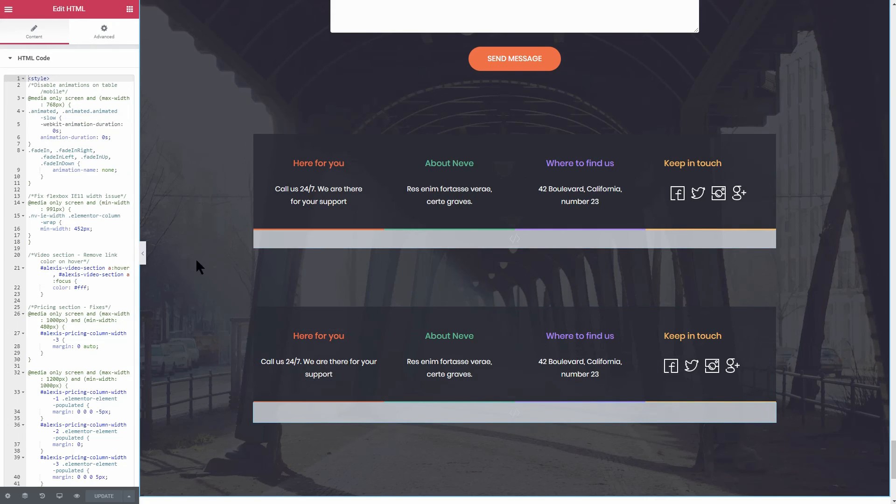
left_click_drag(119, 175, 28, 84)
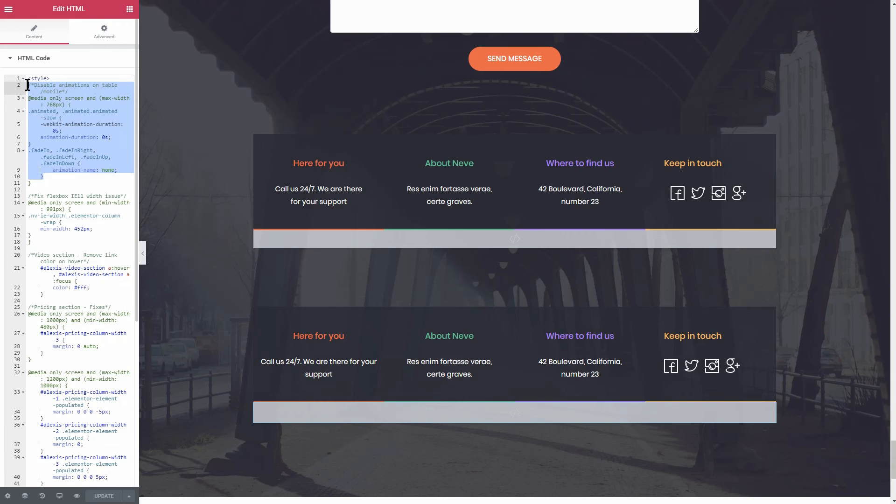
left_click(48, 183)
left_click_drag(40, 239, 26, 183)
left_click_drag(37, 142, 27, 99)
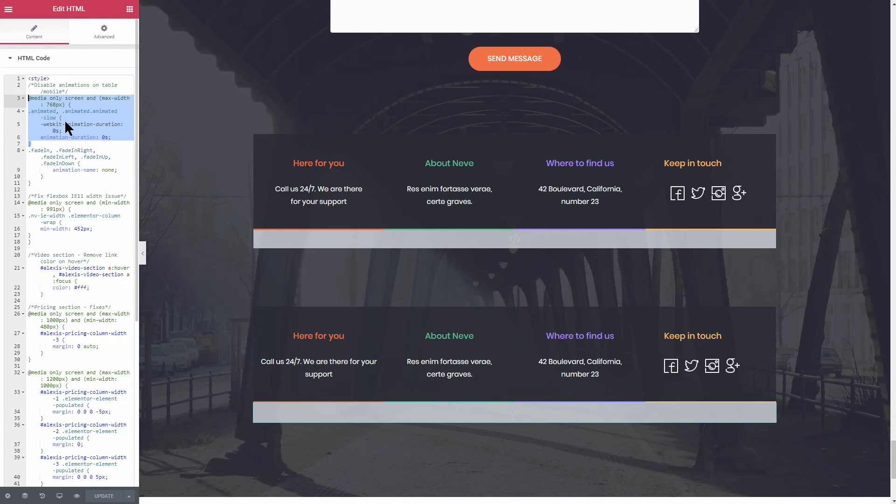
left_click(60, 177)
left_click_drag(36, 184, 27, 112)
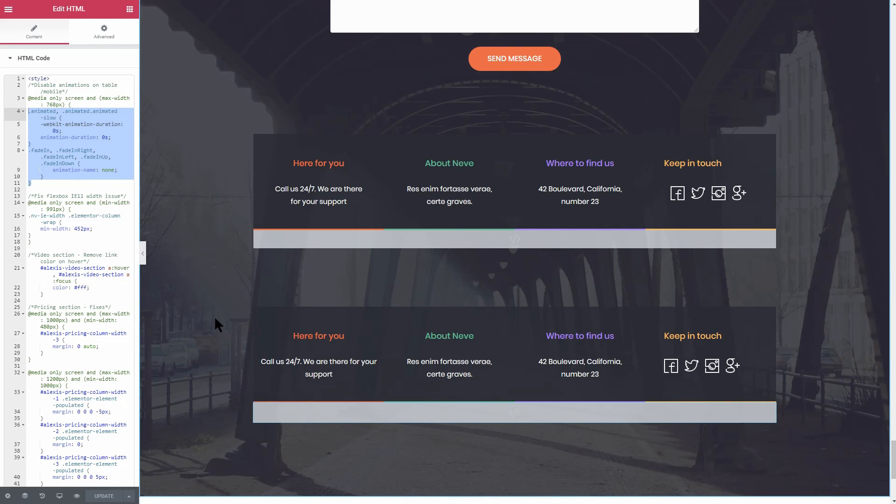
- Select the newsletter form and keep MailChimp as its Subscribe to service
scroll(214, 316, "up", 5)
scroll(214, 315, "up", 6)
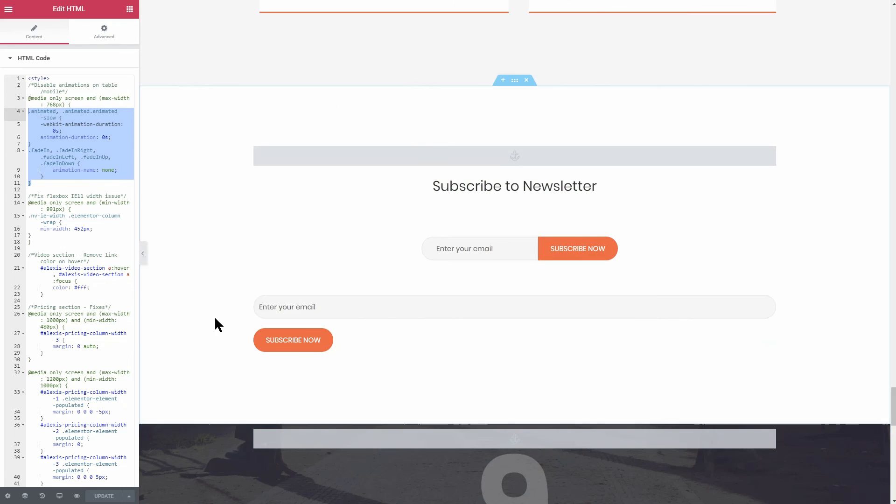
left_click(497, 250)
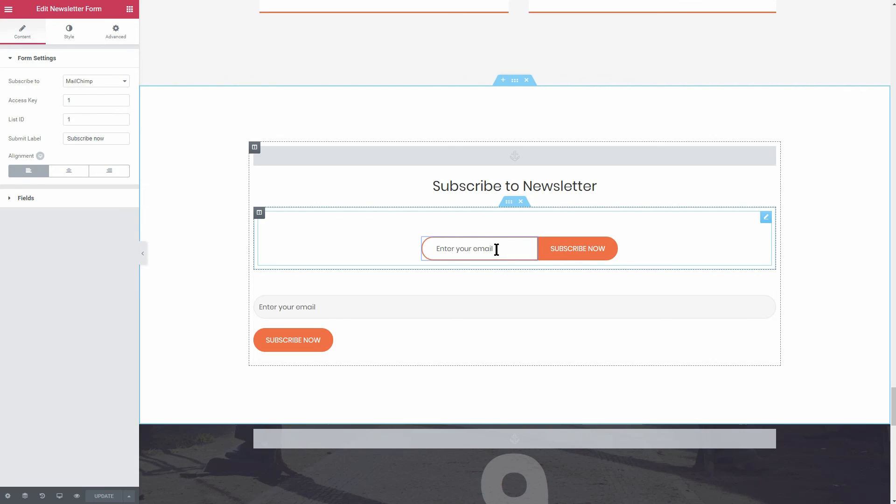
left_click(124, 81)
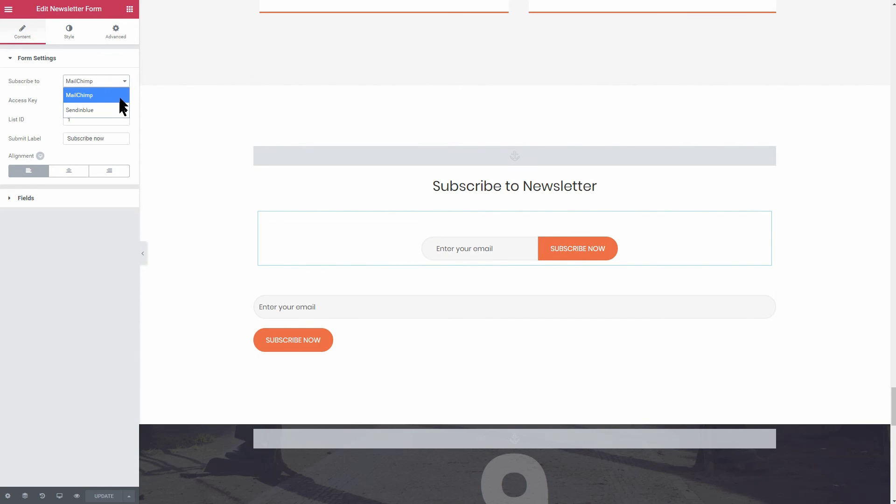
left_click(116, 95)
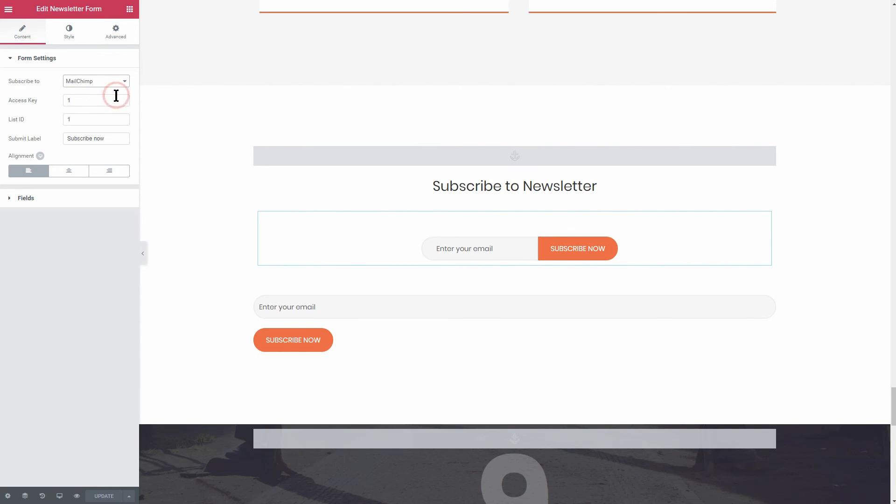
- Replace the MailChimp access key and List ID with new values, then open Elementor's main menu
left_click(88, 102)
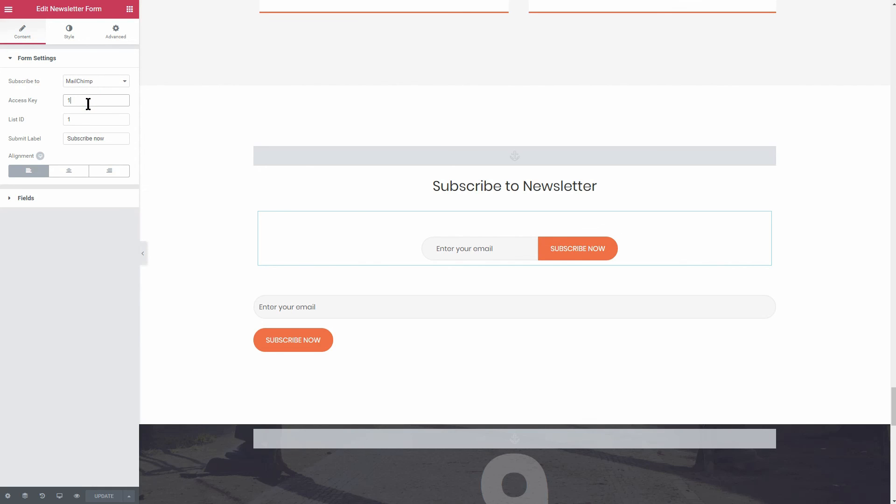
left_click_drag(86, 101, 49, 113)
left_click_drag(79, 119, 58, 132)
left_click_drag(80, 100, 73, 100)
type("1234")
left_click_drag(82, 119, 61, 120)
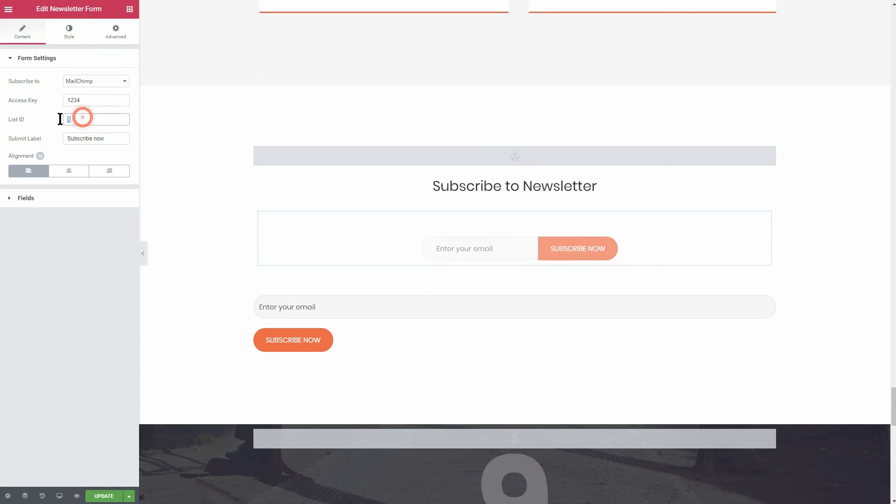
type("1234")
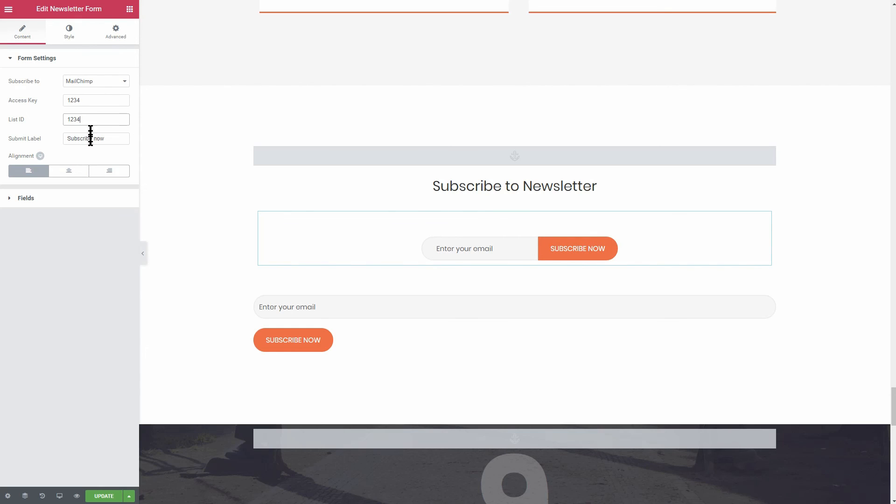
left_click(87, 100)
left_click_drag(91, 120, 57, 119)
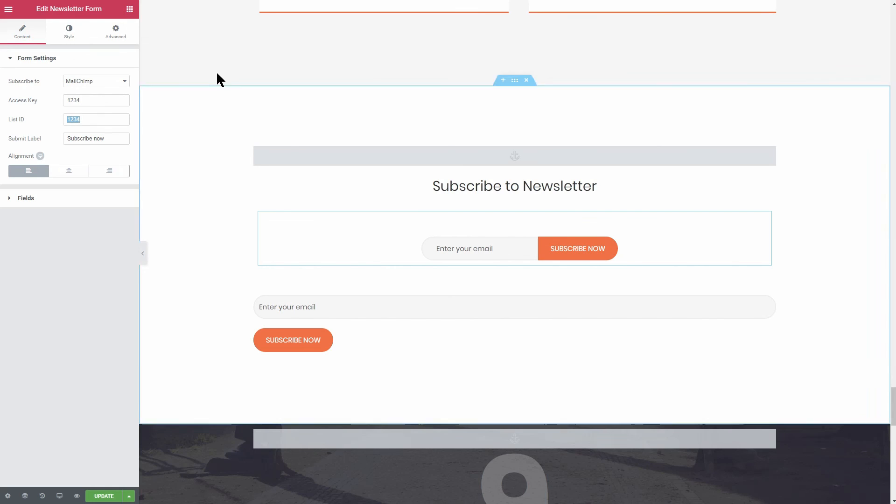
left_click(9, 9)
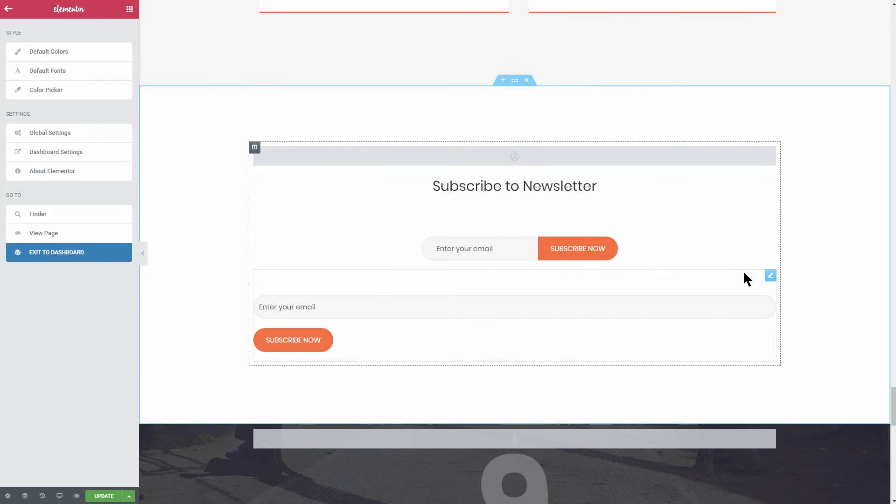
scroll(744, 273, "up", 20)
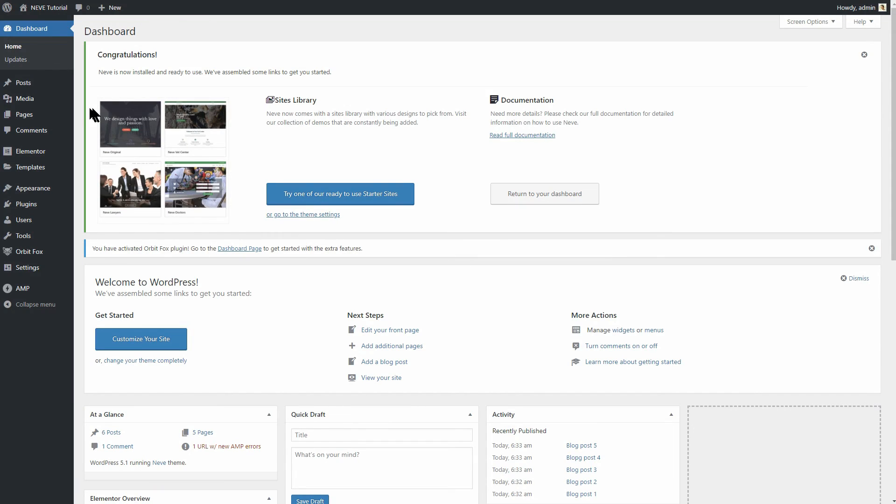
- Start a new page in the block editor and expand Neve's page layout settings
mouse_move(46, 122)
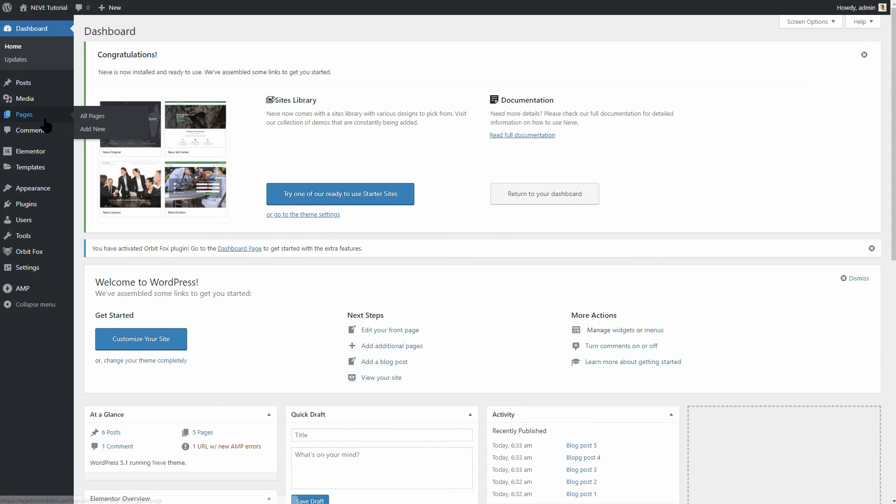
mouse_move(49, 85)
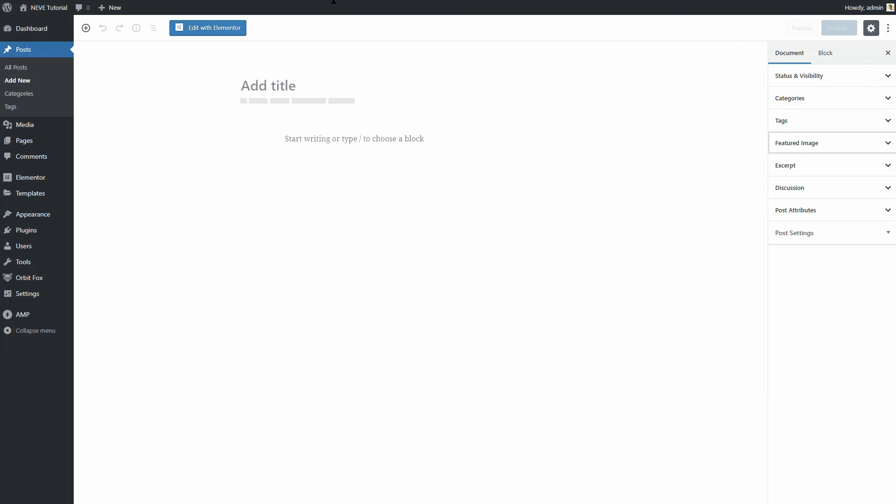
left_click(350, 89)
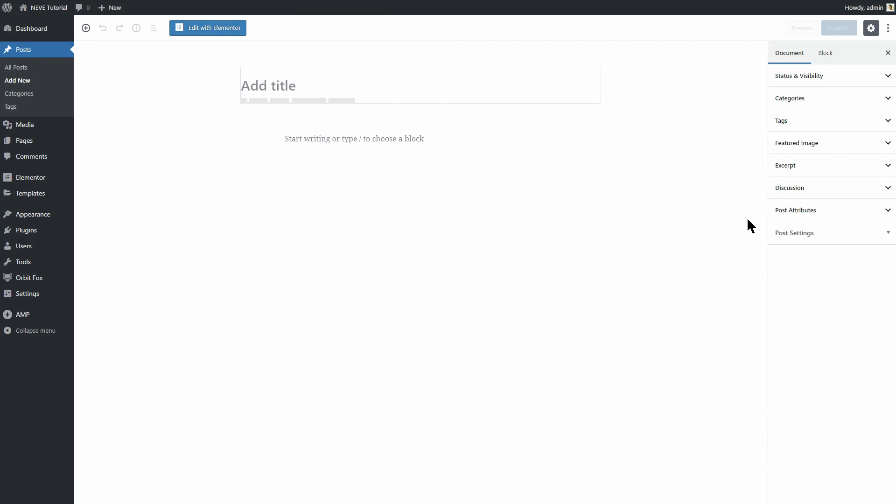
left_click(887, 238)
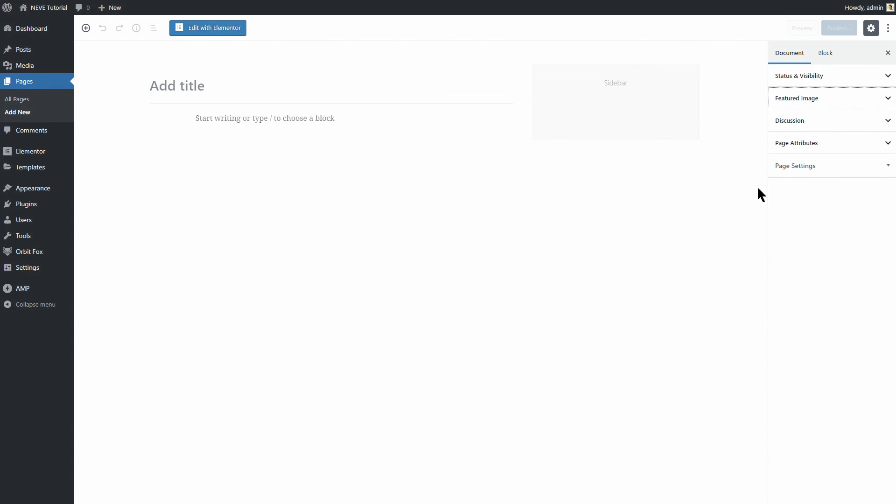
left_click(878, 171)
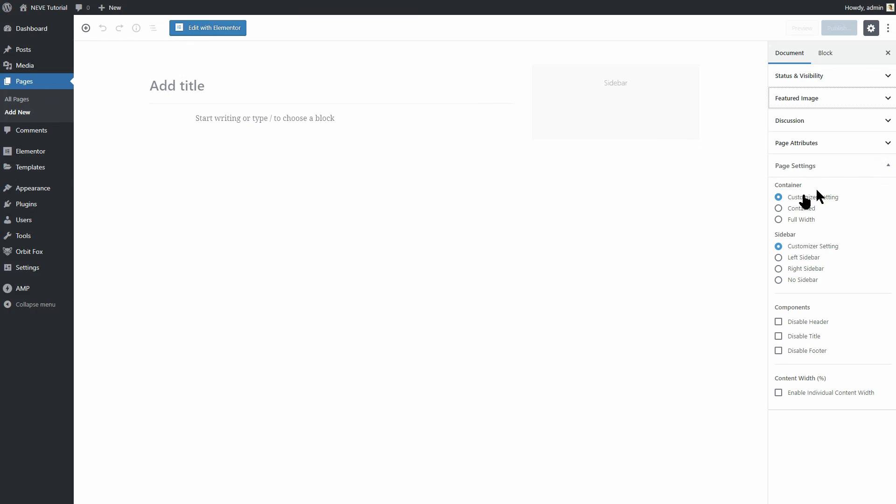
- Set the container to Full Width and try the No Sidebar, Default and Left Sidebar options
left_click(778, 219)
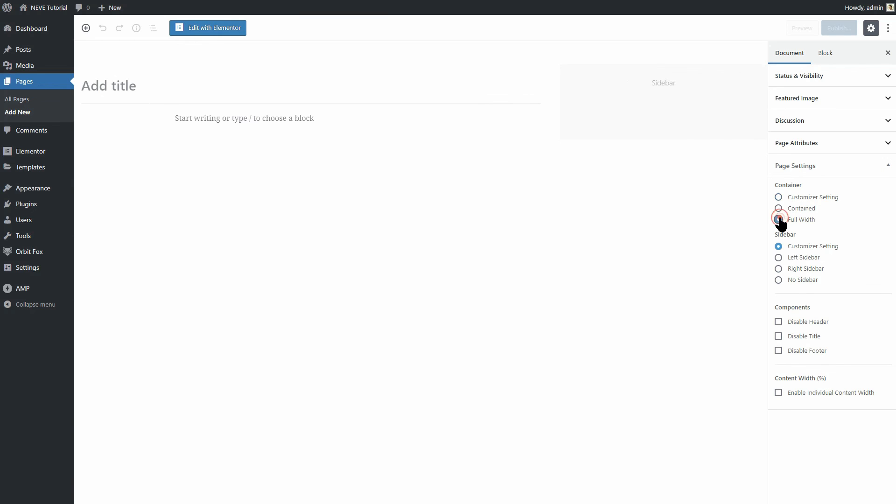
left_click(778, 280)
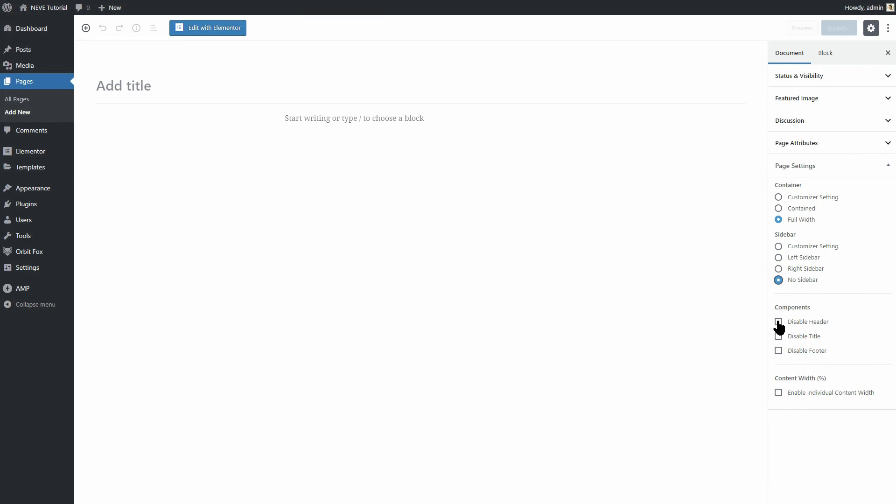
left_click(778, 246)
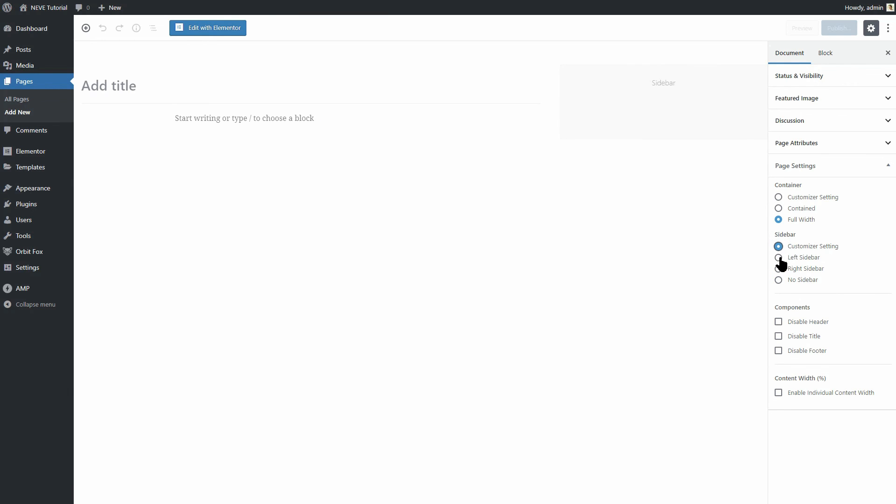
left_click(778, 257)
- Toggle the header, title and footer components off and back on, then choose Right Sidebar
left_click(778, 321)
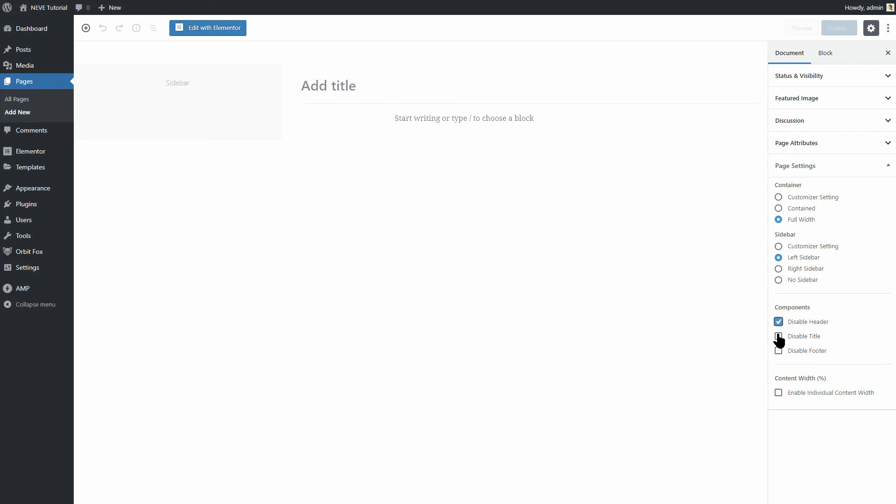
left_click(778, 336)
left_click(778, 350)
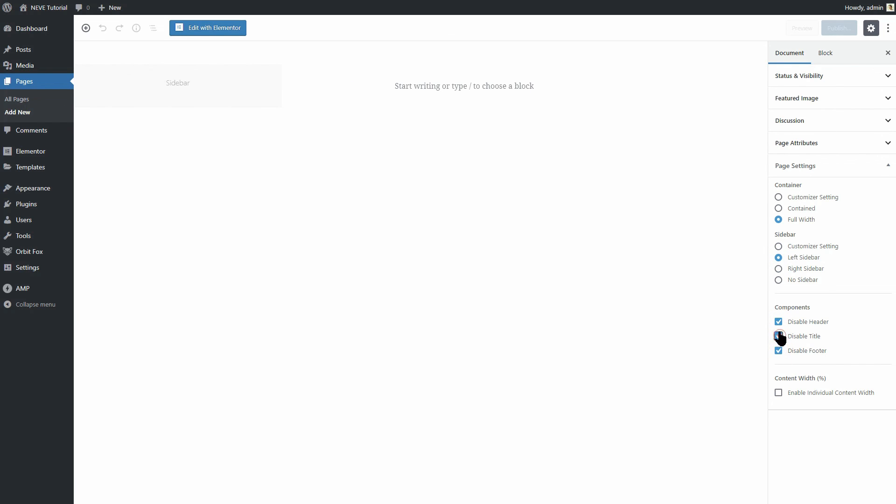
left_click(778, 336)
left_click(778, 322)
left_click(779, 350)
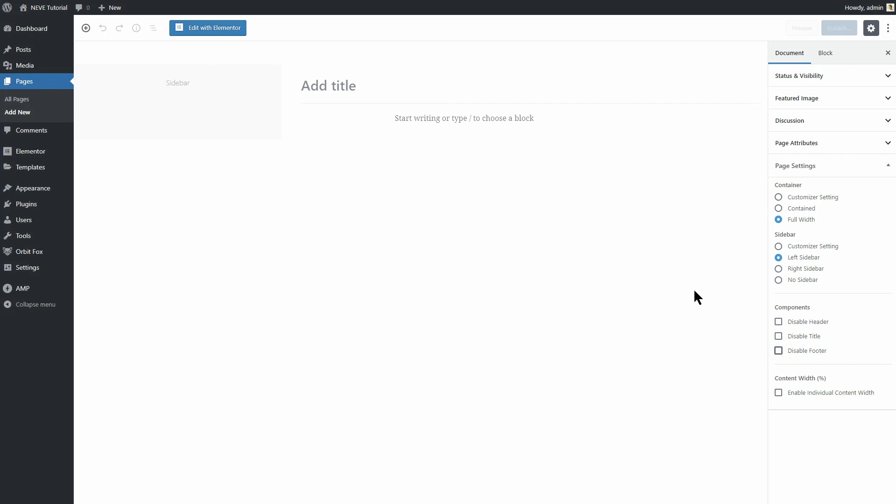
left_click(778, 270)
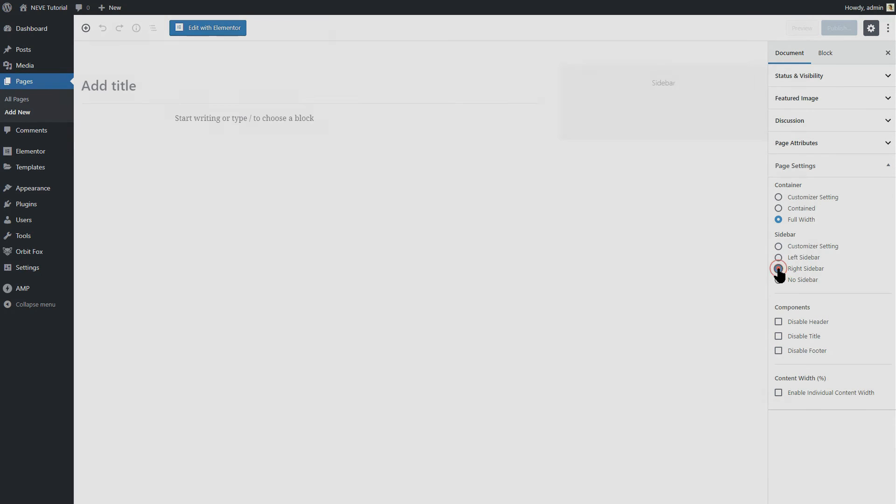